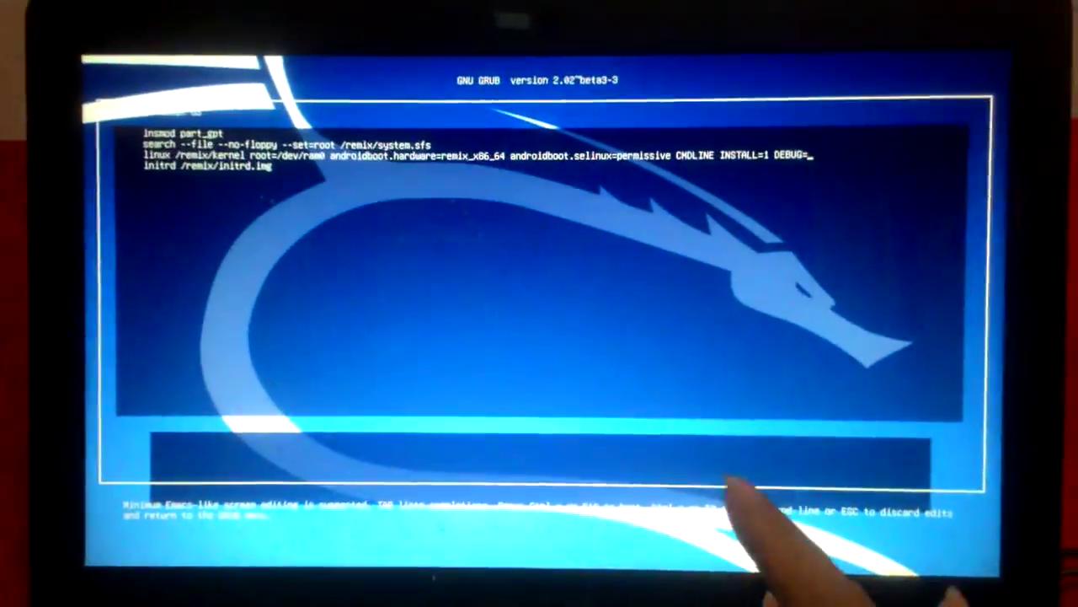
Boot the edited Remix OS GRUB entry with Ctrl+X
key("ctrl+x")
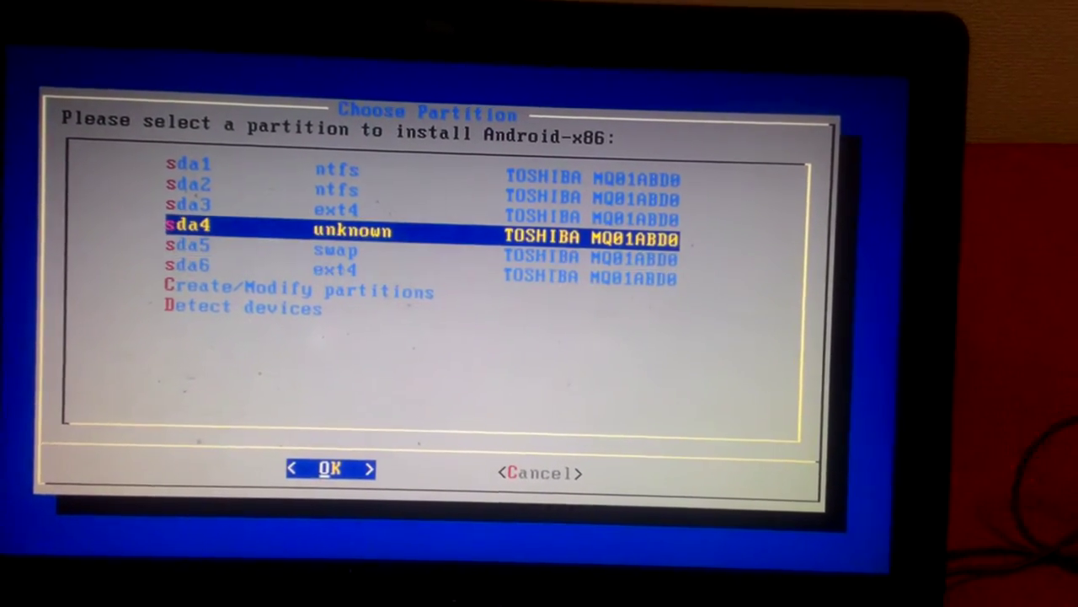
Select partition sda6 as the Android-x86 install target
key("Up")
key("Up")
key("Down")
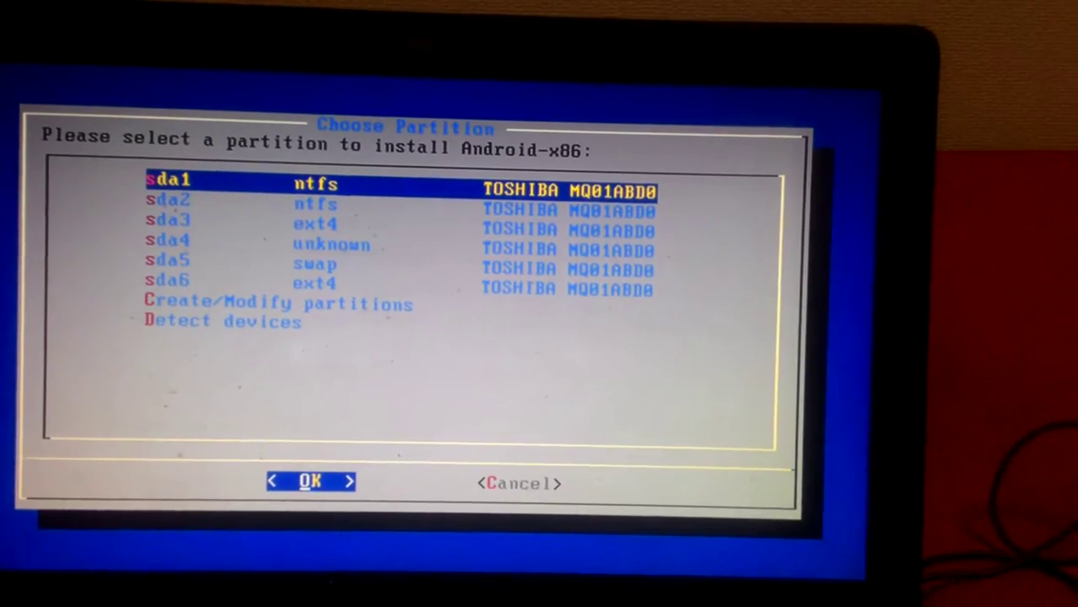
key("Down")
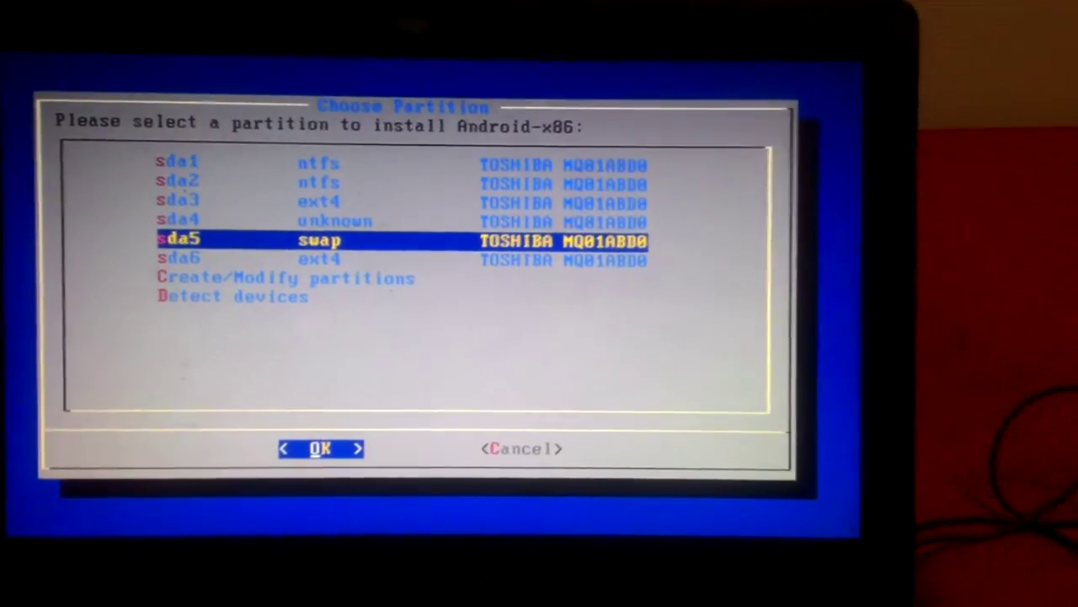
key("Down")
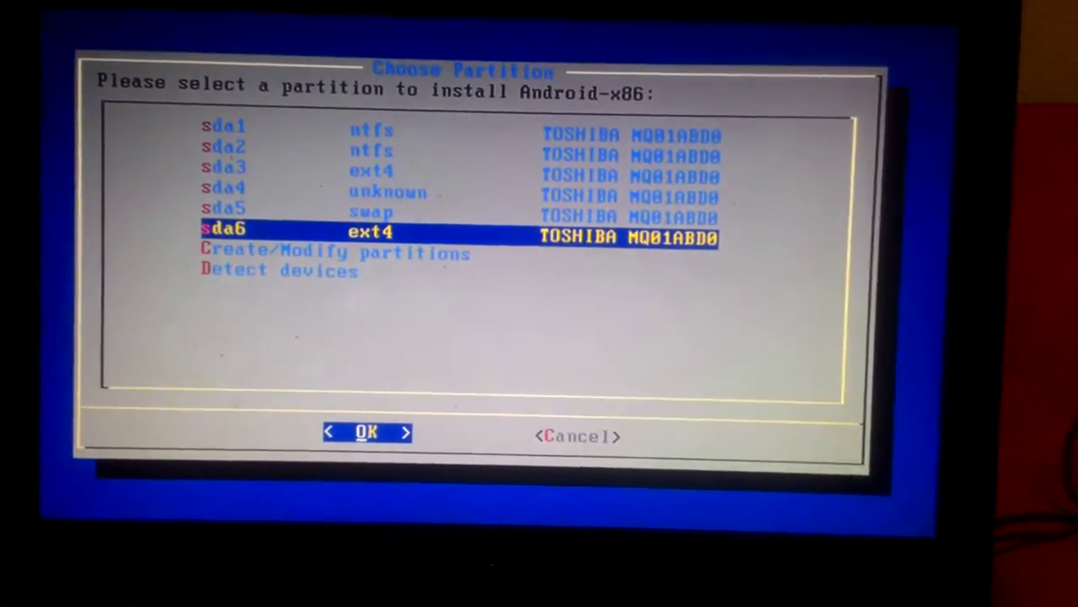
key("Return")
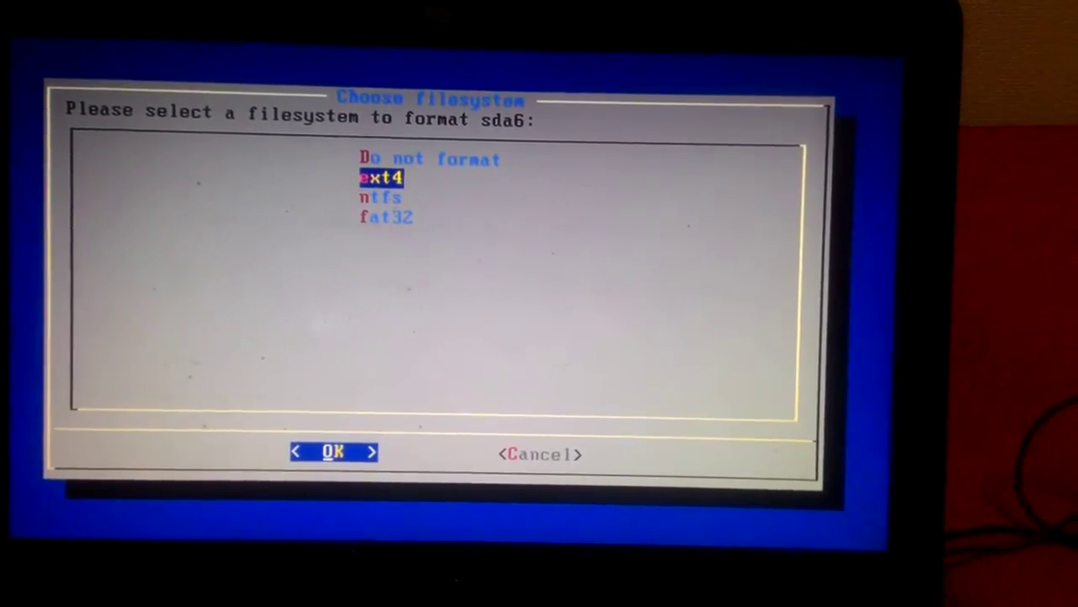
Choose ext4 for sda6 and confirm Yes to format it
key("Return")
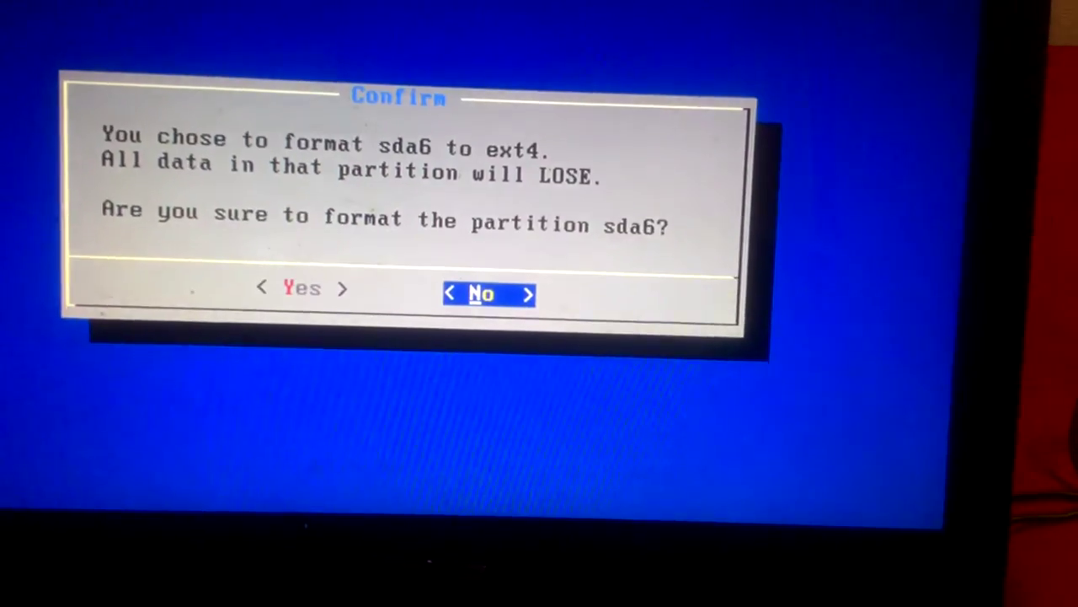
key("Left")
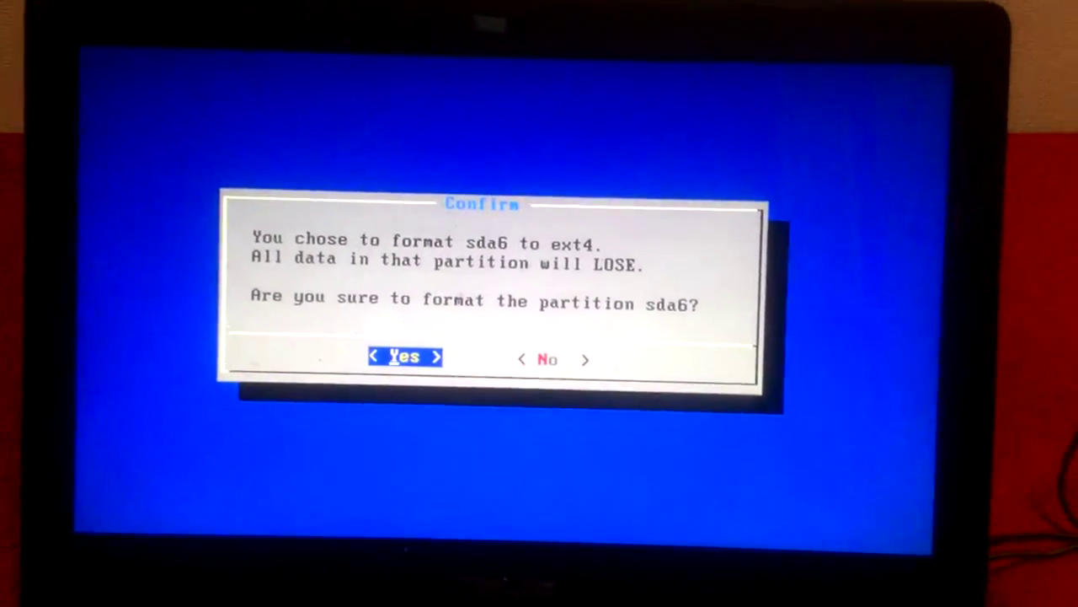
key("Return")
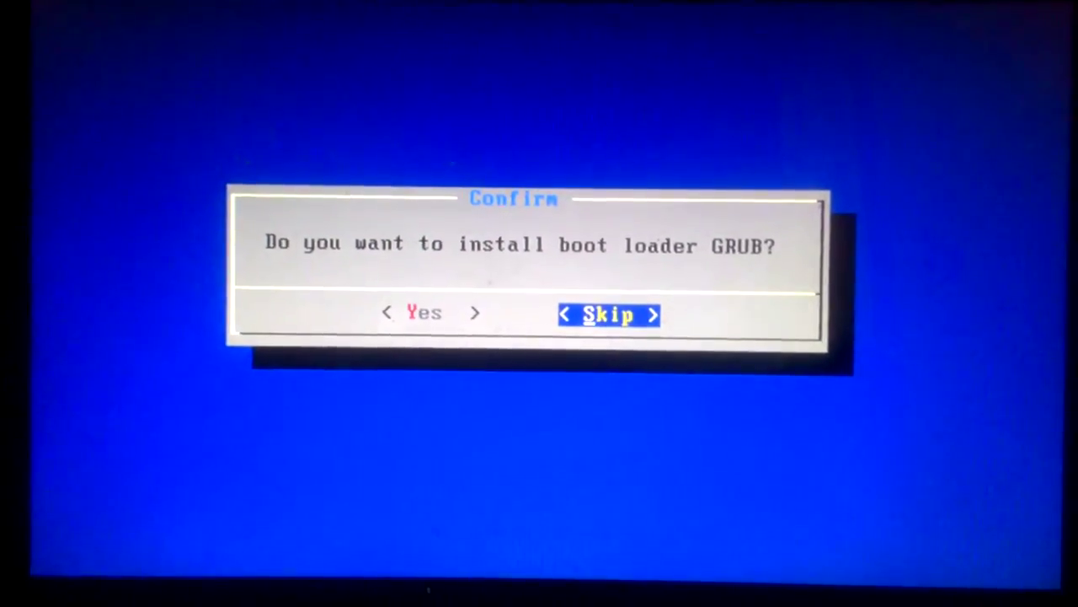
Skip the GRUB and EFI GRUB2 boot loaders and install /system as read-write
key("Left")
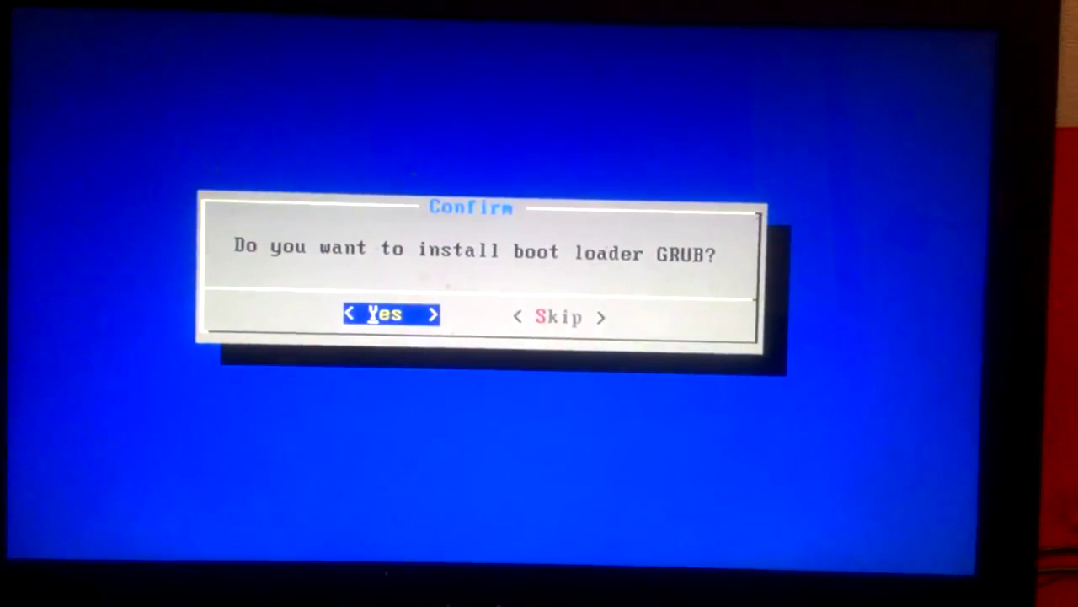
key("Right")
key("Return")
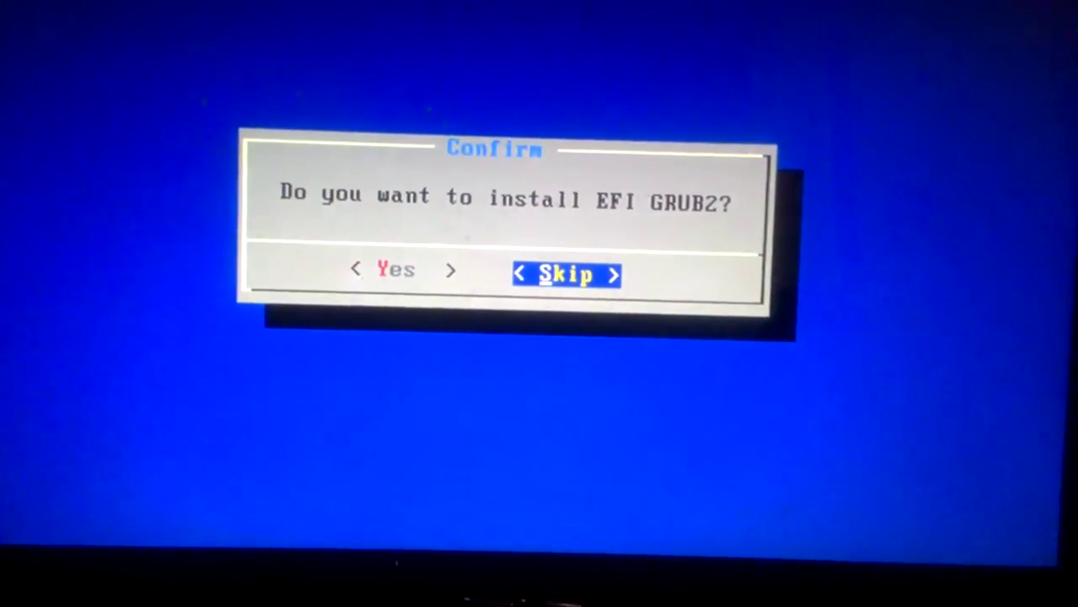
key("Return")
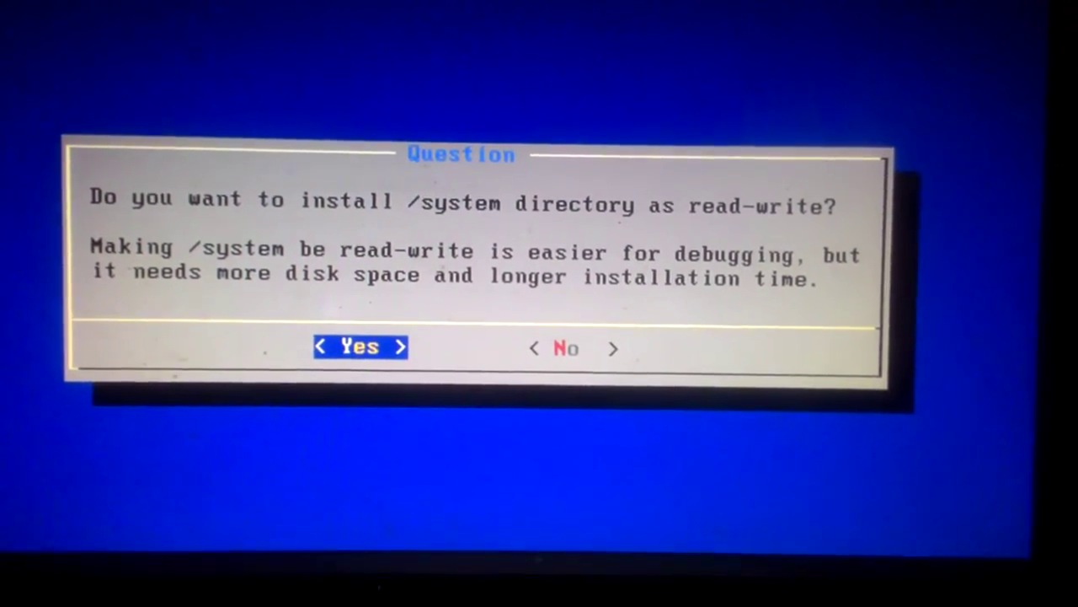
key("Return")
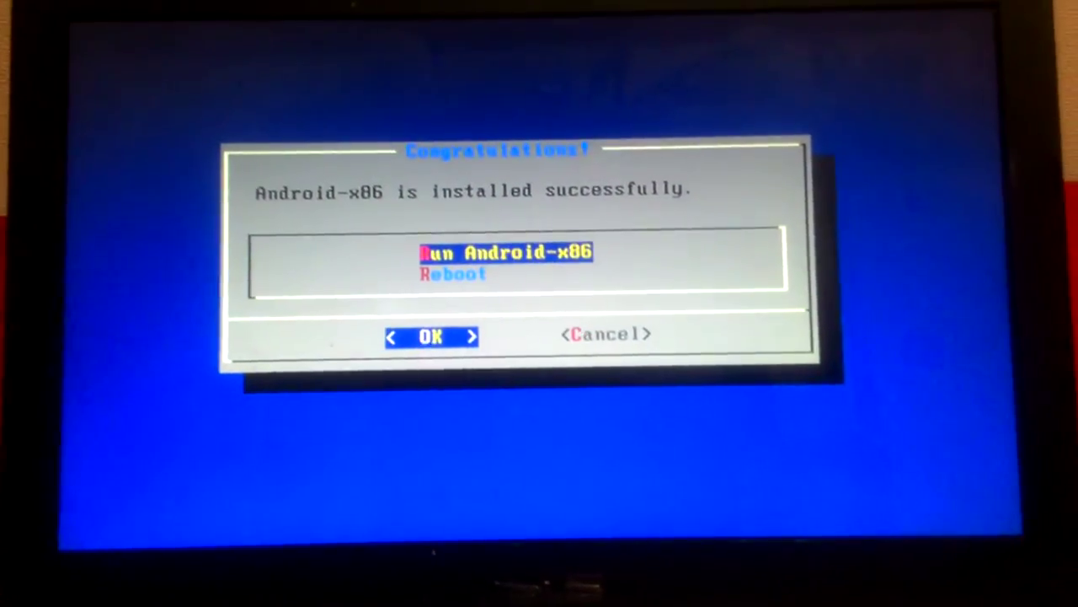
Reboot from the finished installer and start Kali Linux from the GRUB menu
key("Down")
key("Up")
key("Down")
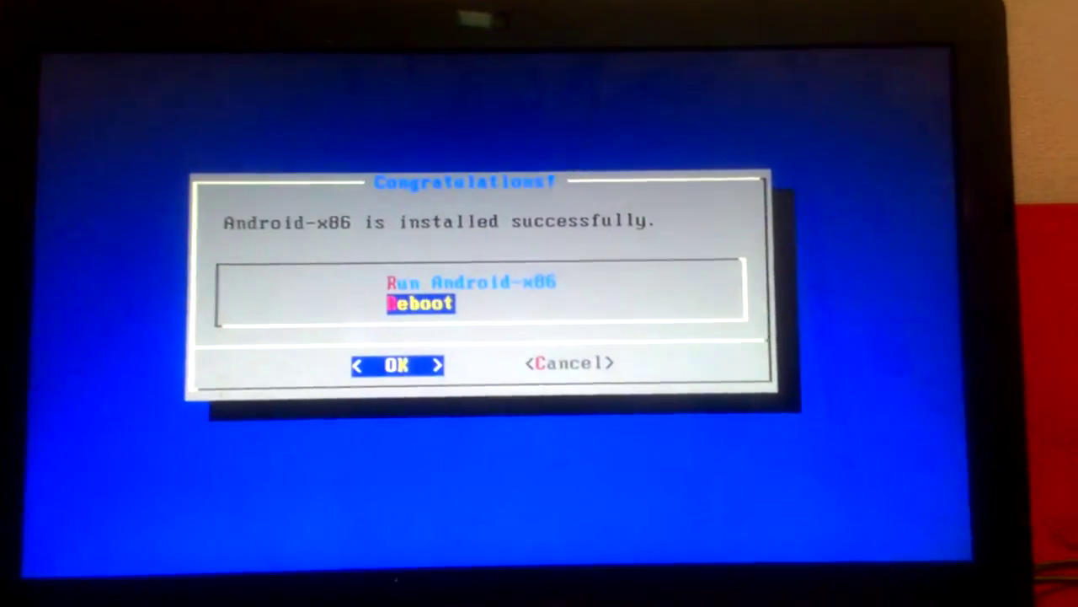
key("Return")
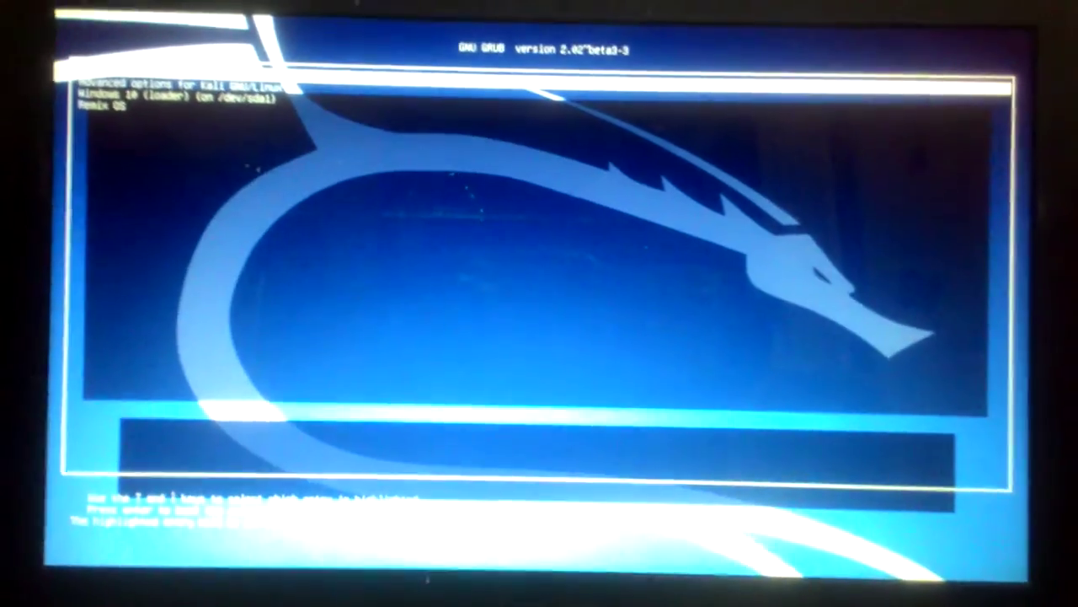
key("Return")
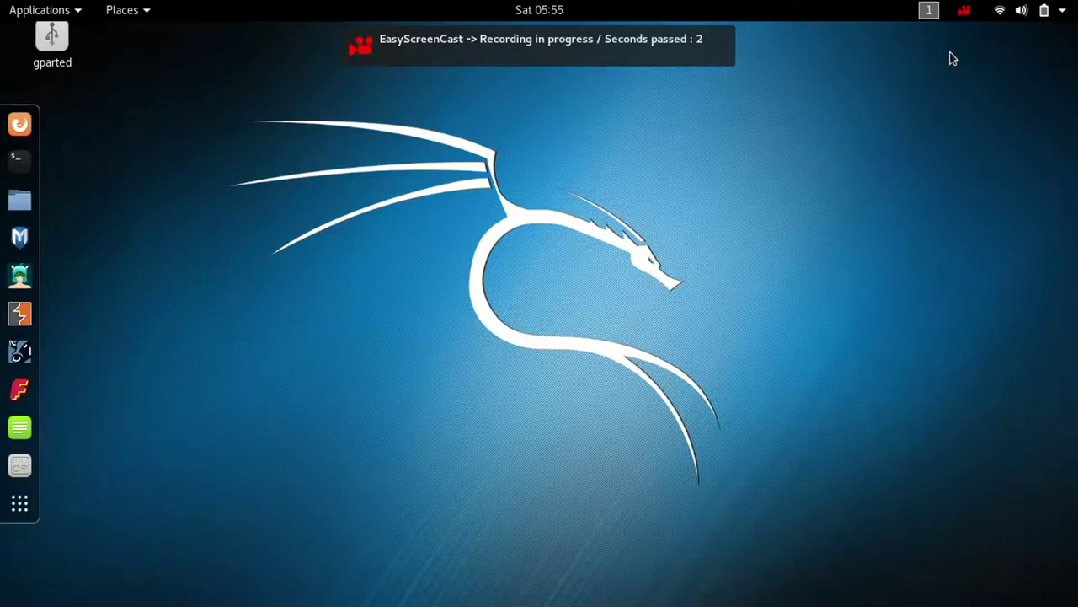
Open and close the system status menu and the applications menu
left_click(1048, 12)
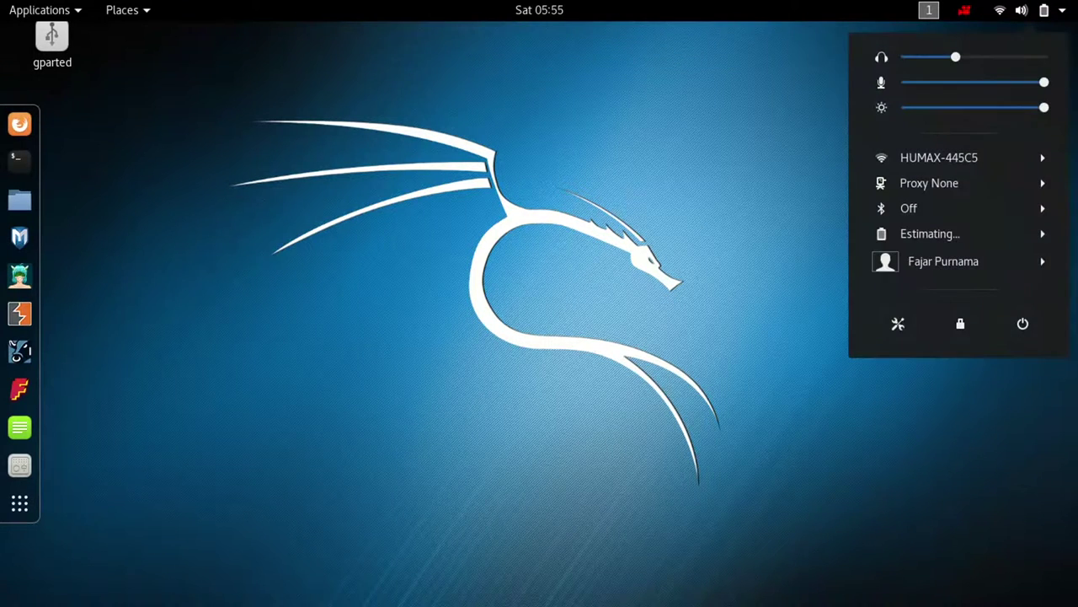
left_click(1045, 26)
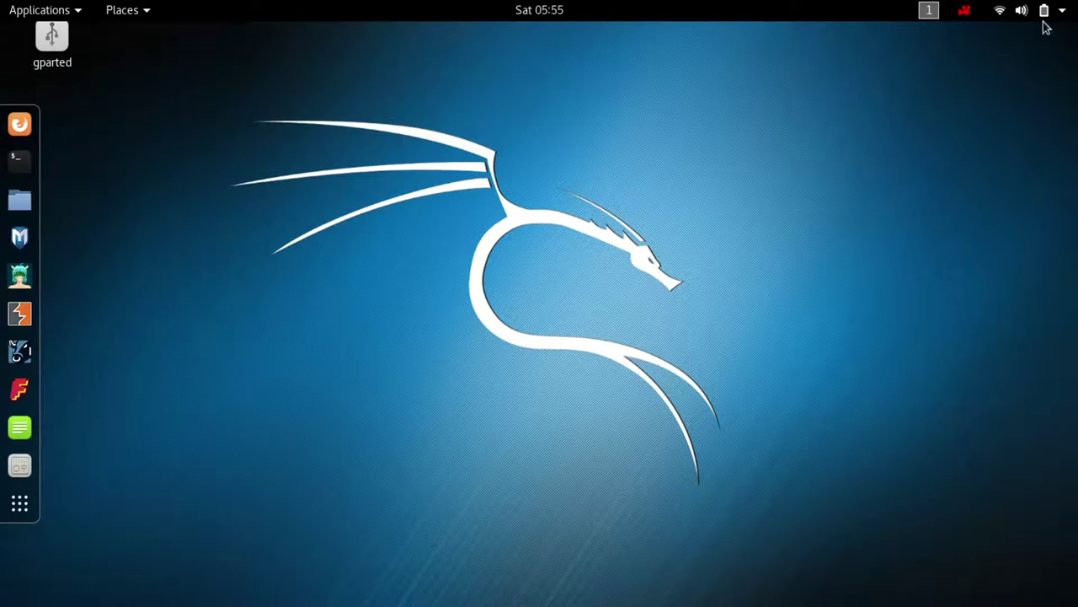
left_click(43, 10)
left_click(68, 15)
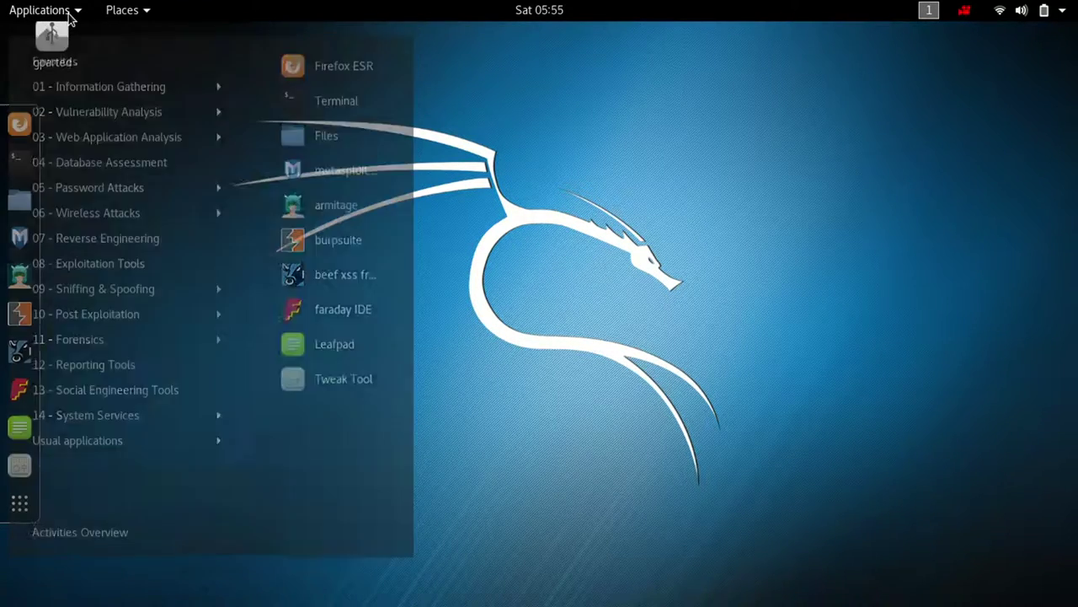
left_click(70, 17)
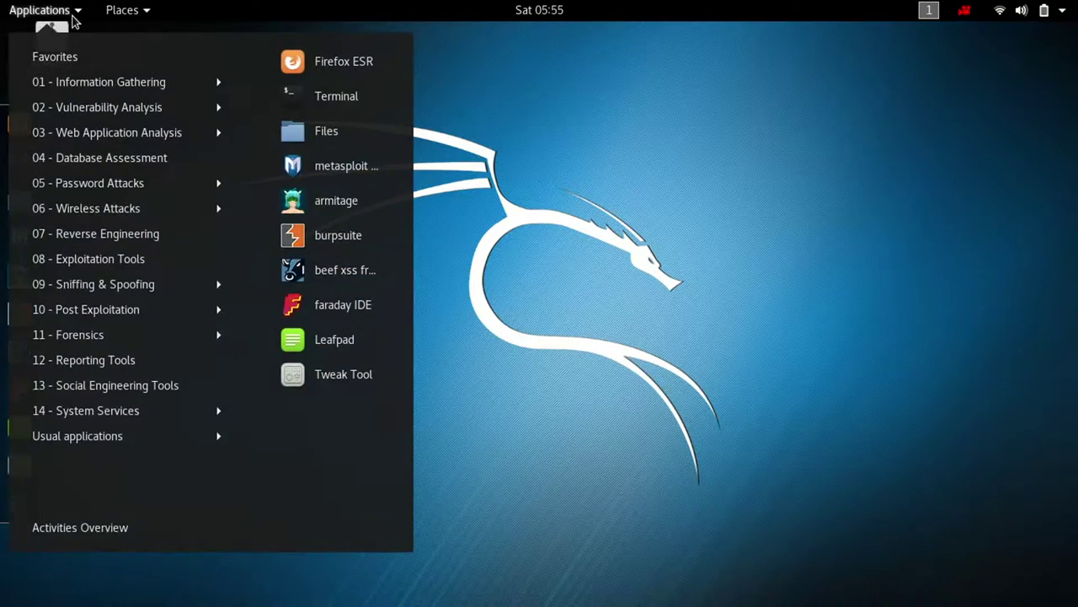
left_click(474, 113)
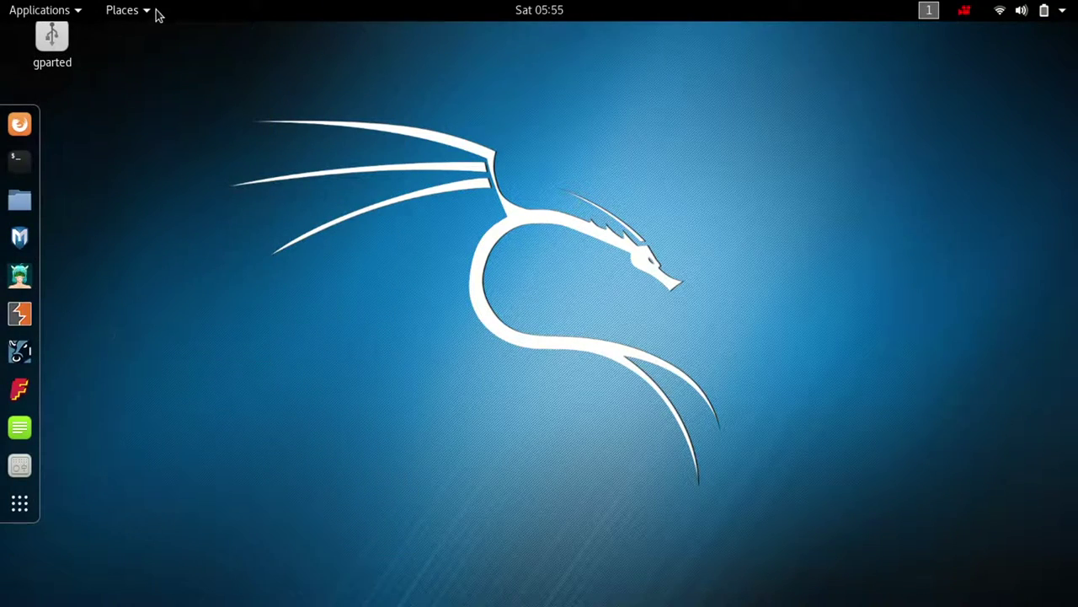
Search 'g' in Activities, launch GParted, and submit the authentication password
key("super")
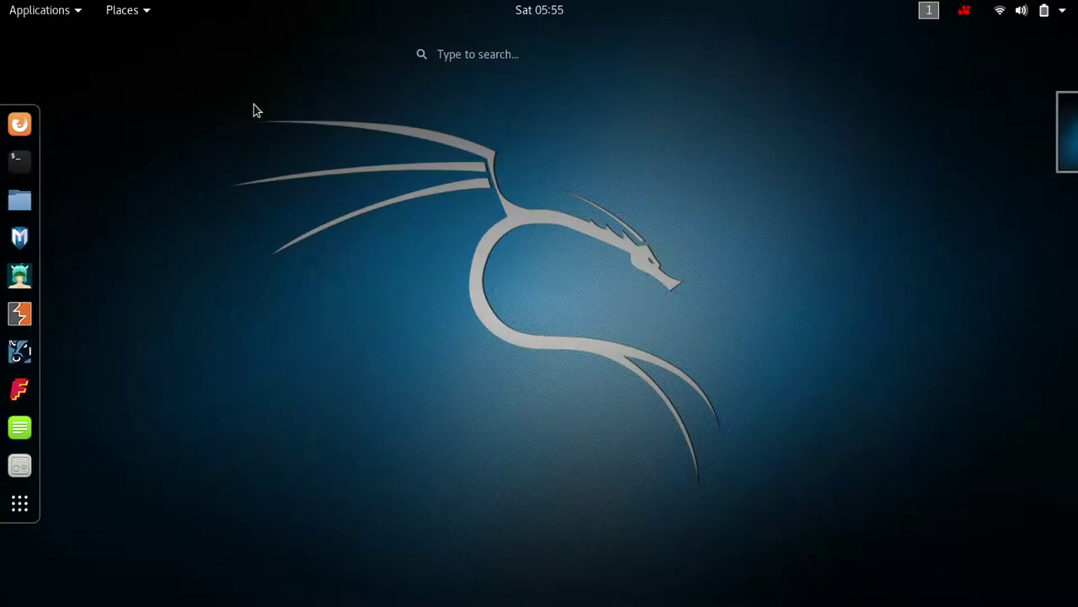
left_click(450, 68)
type("g")
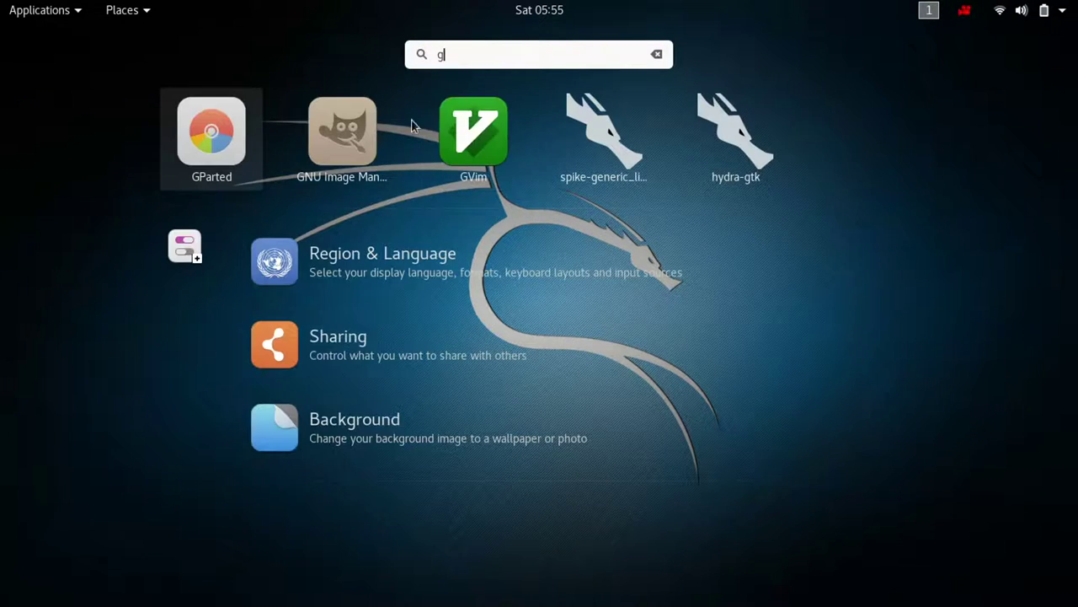
left_click(258, 132)
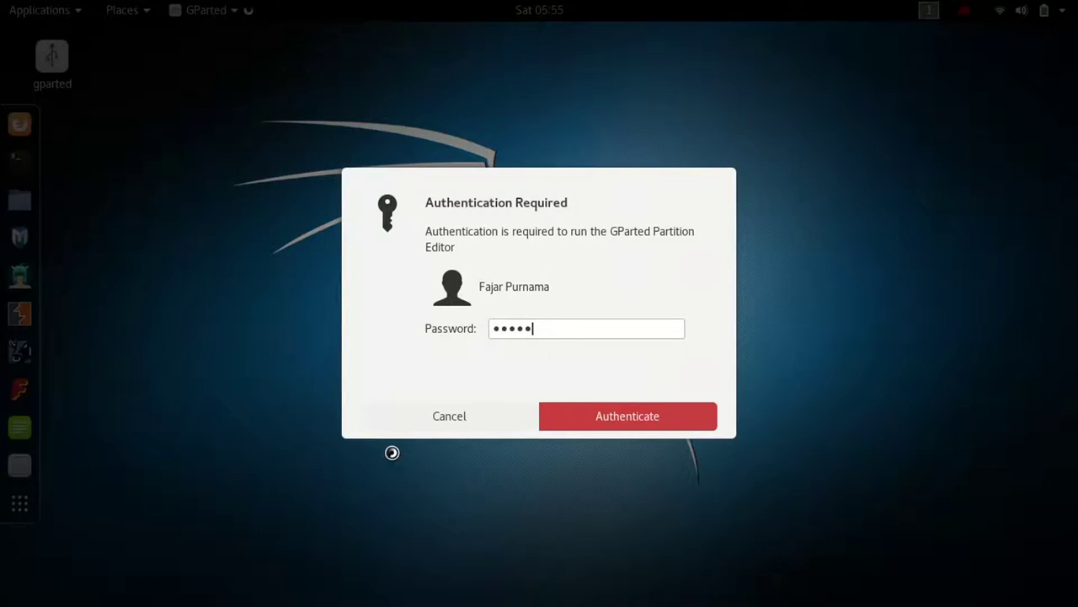
key("Return")
key("super")
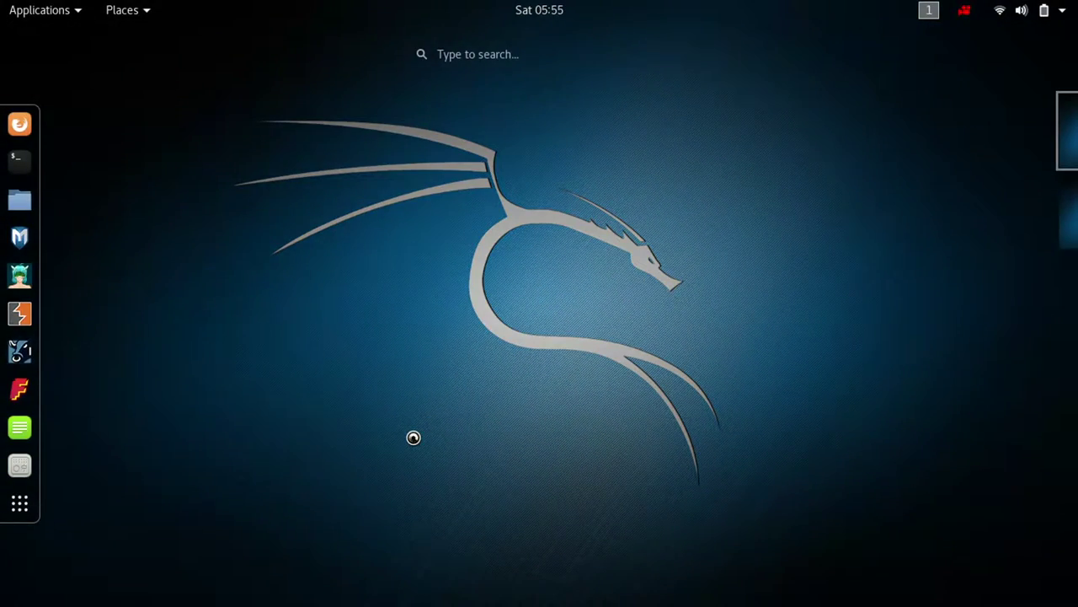
key("super")
key("super")
In Disks, mount the 21 GB Android-x86 partition sda6 with the password and open it in Files
type("disk")
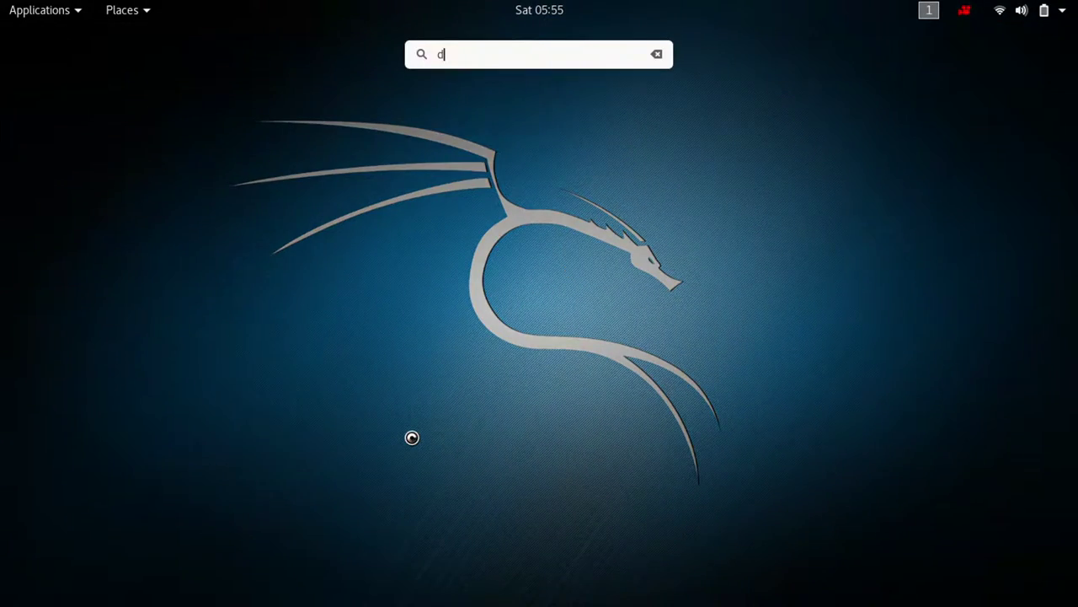
left_click(398, 166)
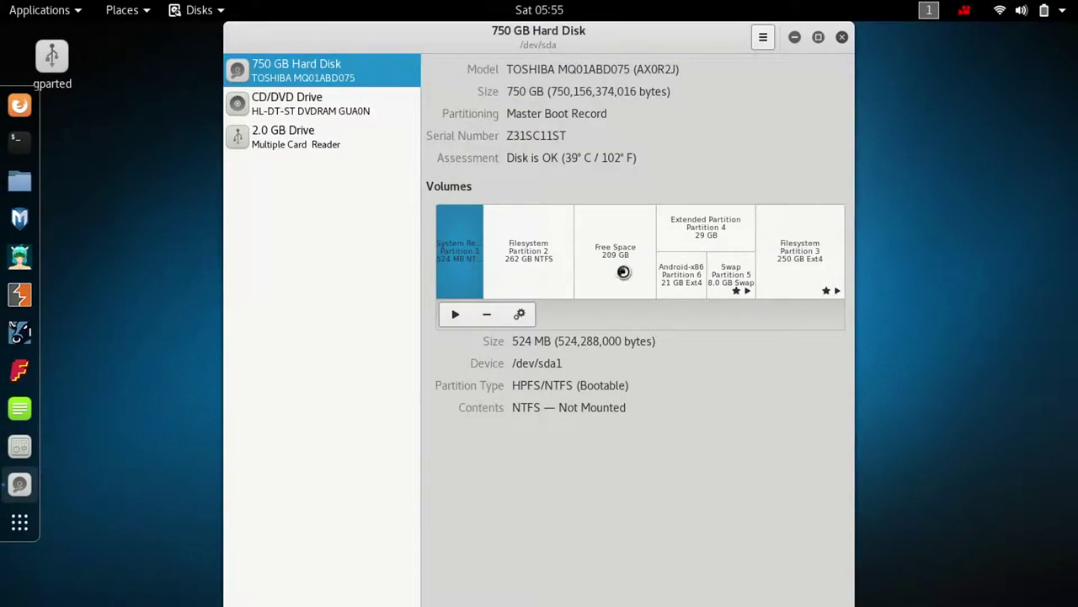
left_click(678, 278)
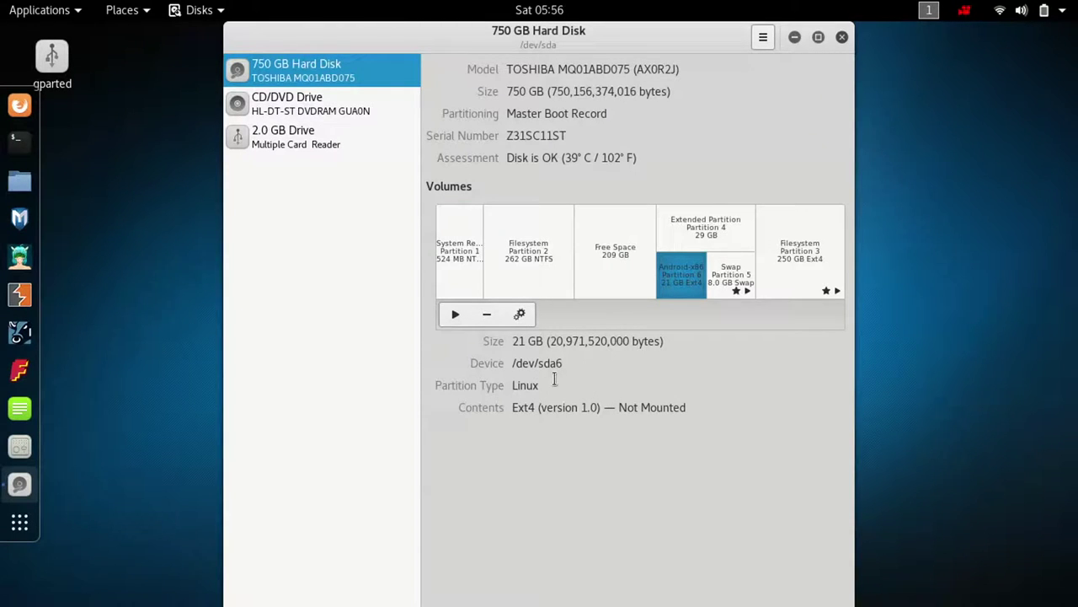
left_click(459, 319)
type("••")
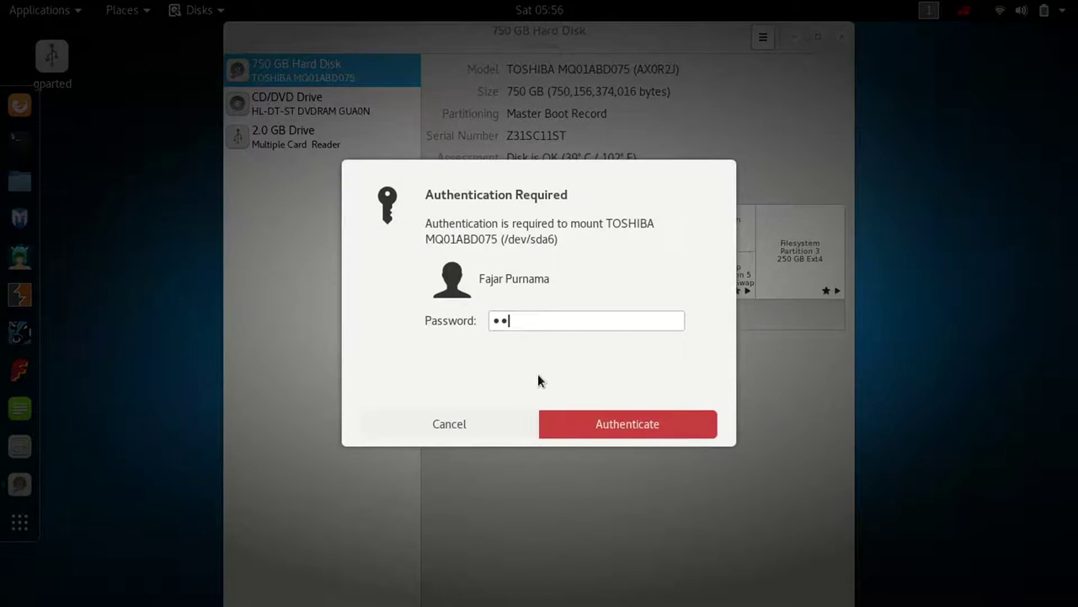
type("•••••••••")
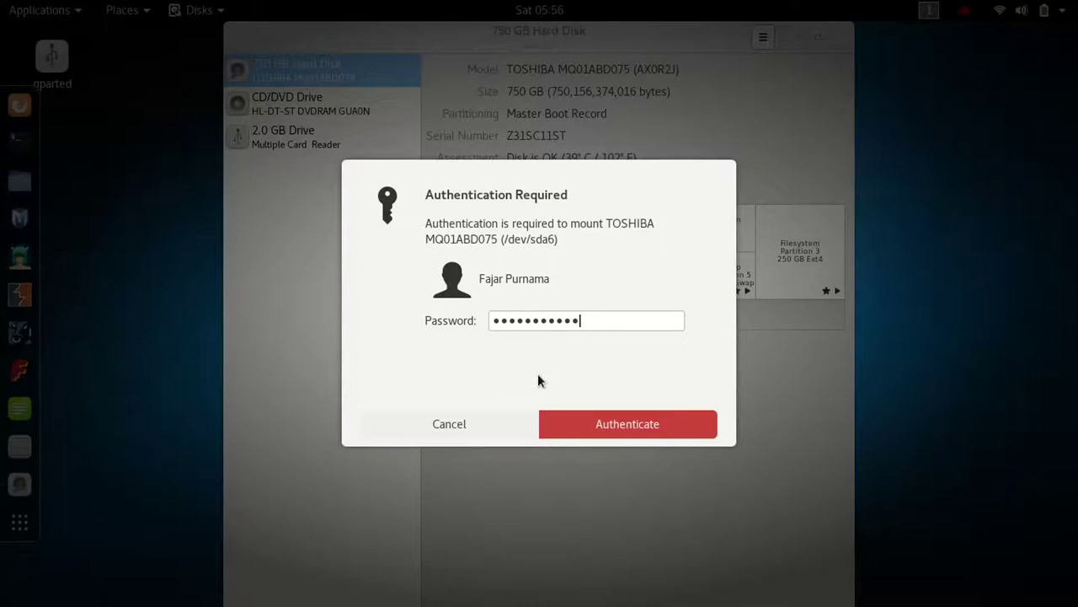
type("••••••")
key("Return")
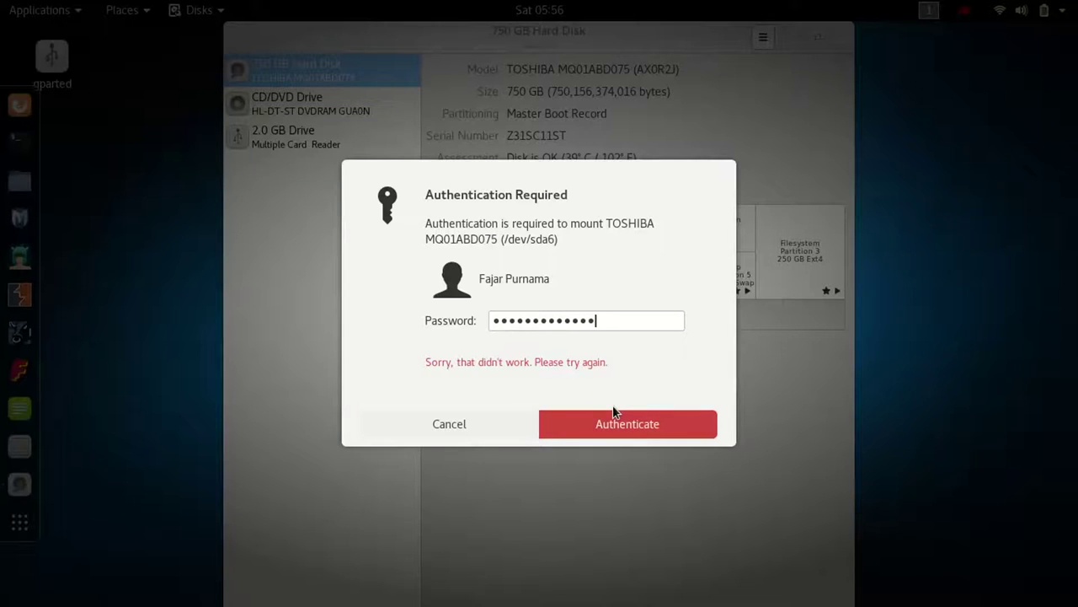
left_click(615, 413)
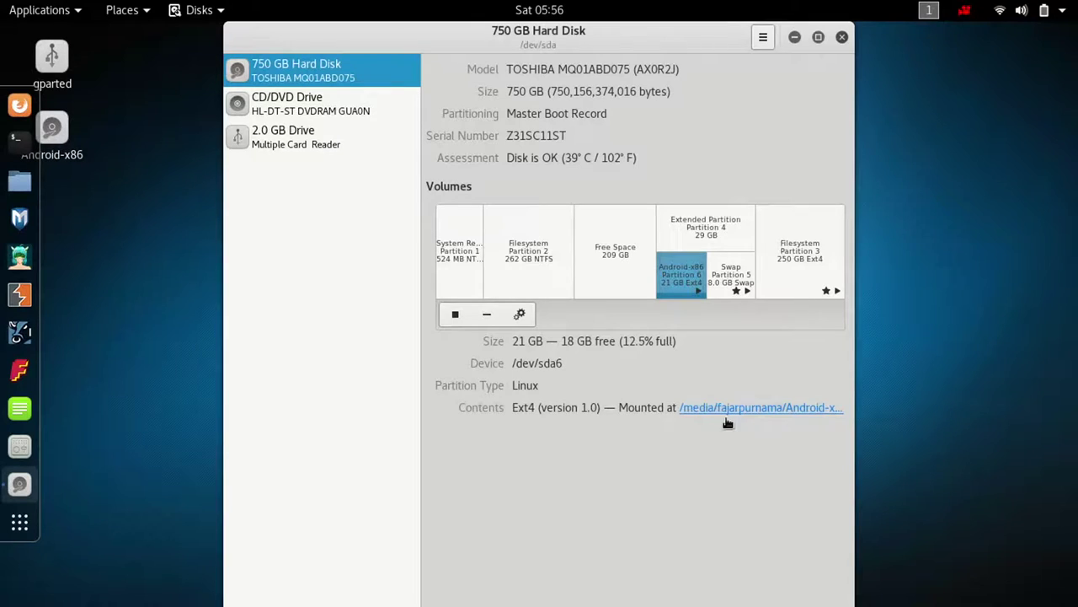
left_click(723, 413)
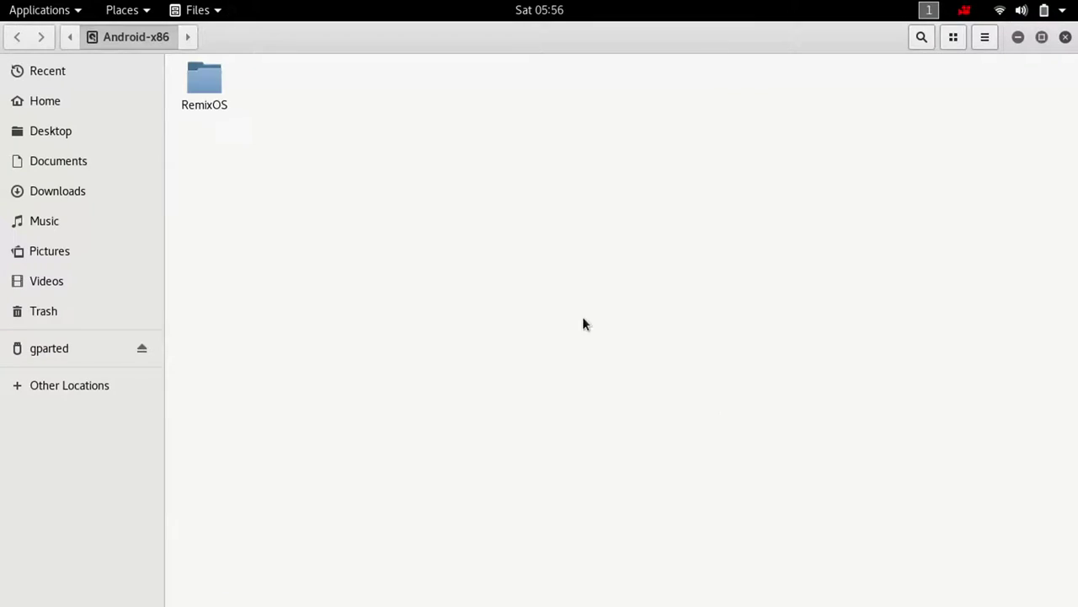
double_click(201, 106)
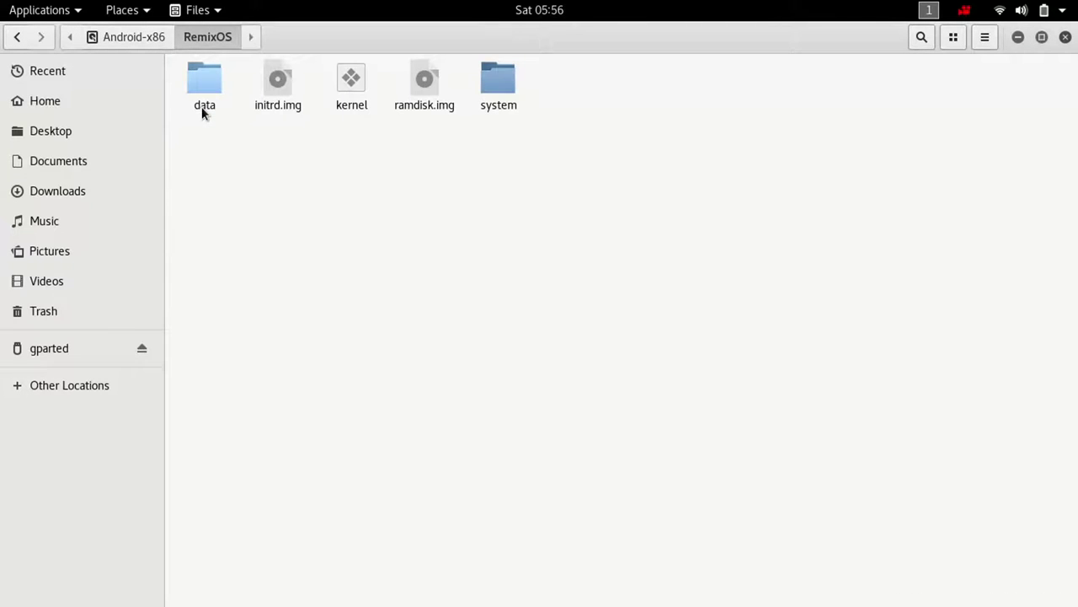
left_click(149, 38)
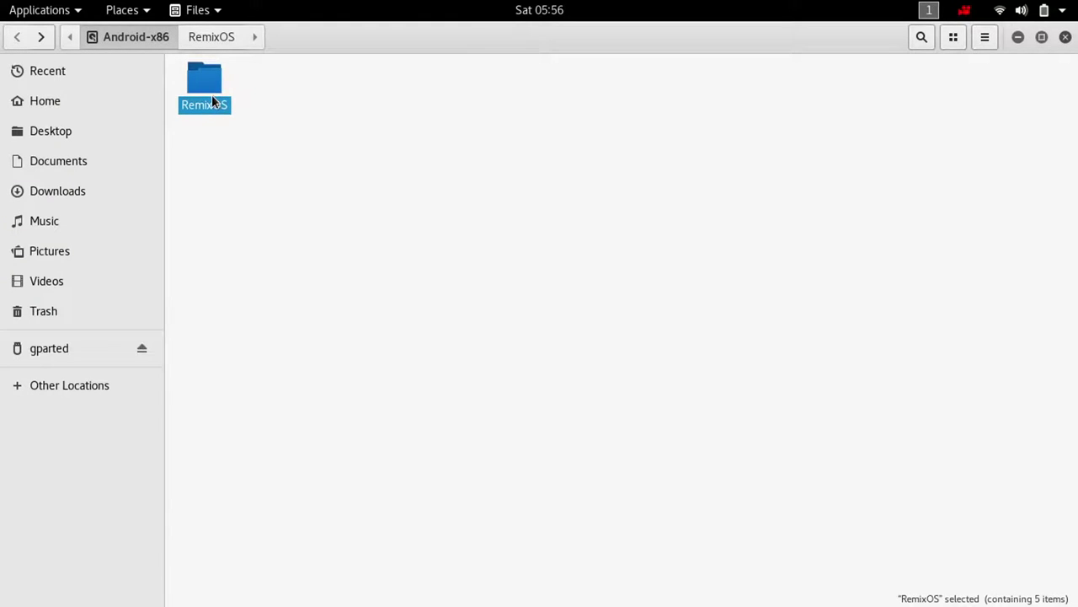
key("super")
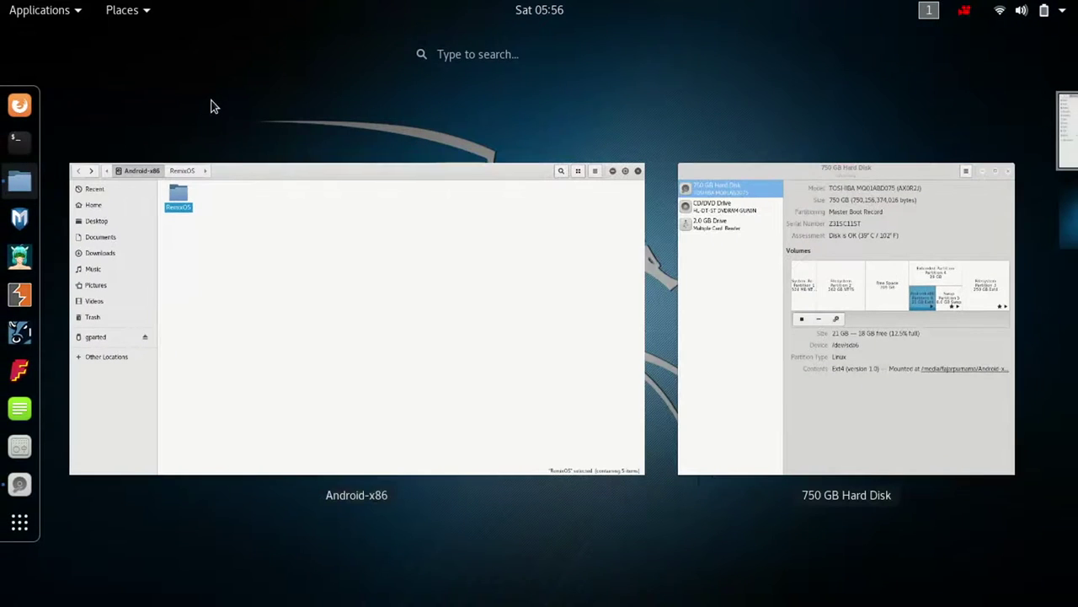
left_click(5, 522)
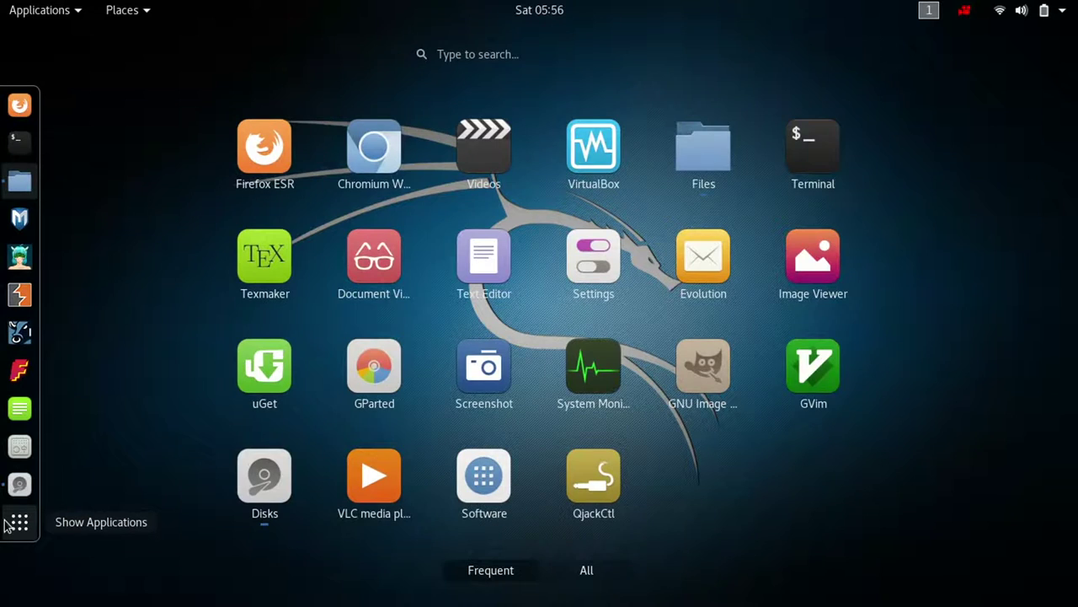
left_click(5, 524)
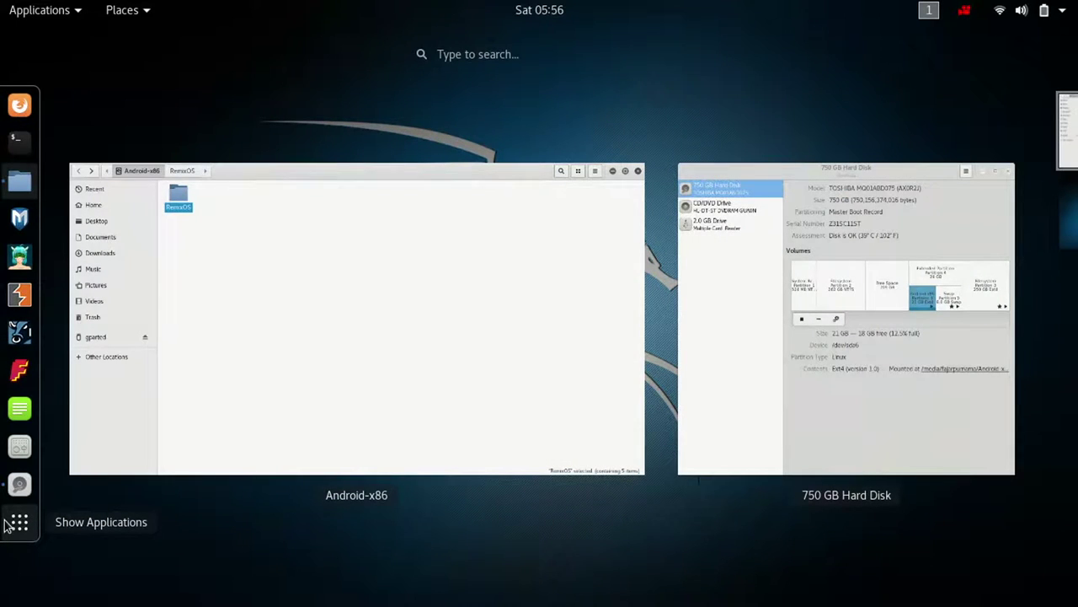
left_click(60, 349)
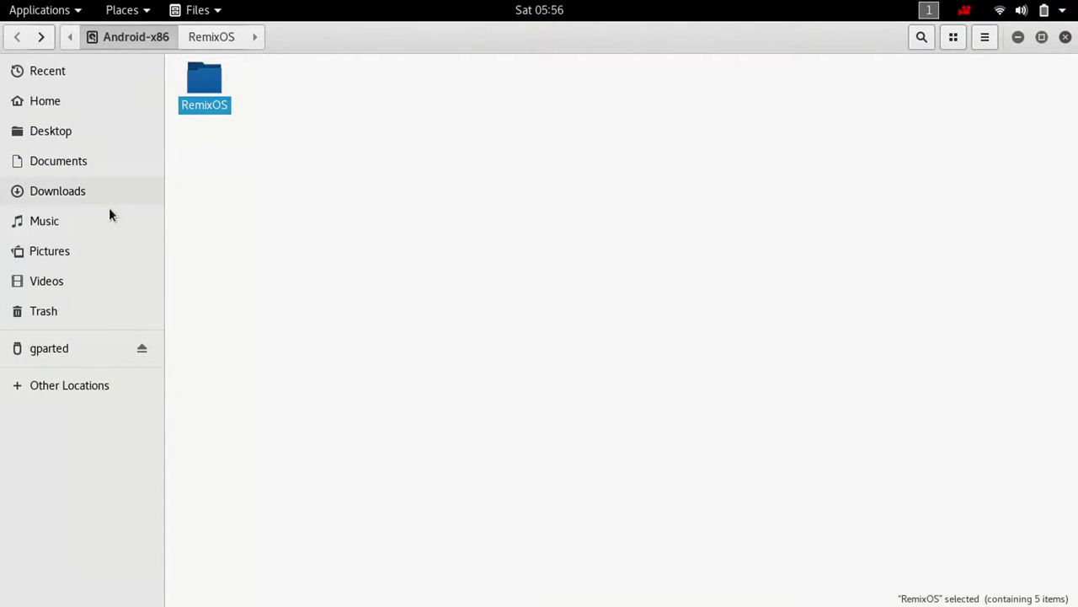
key("super")
left_click(93, 171)
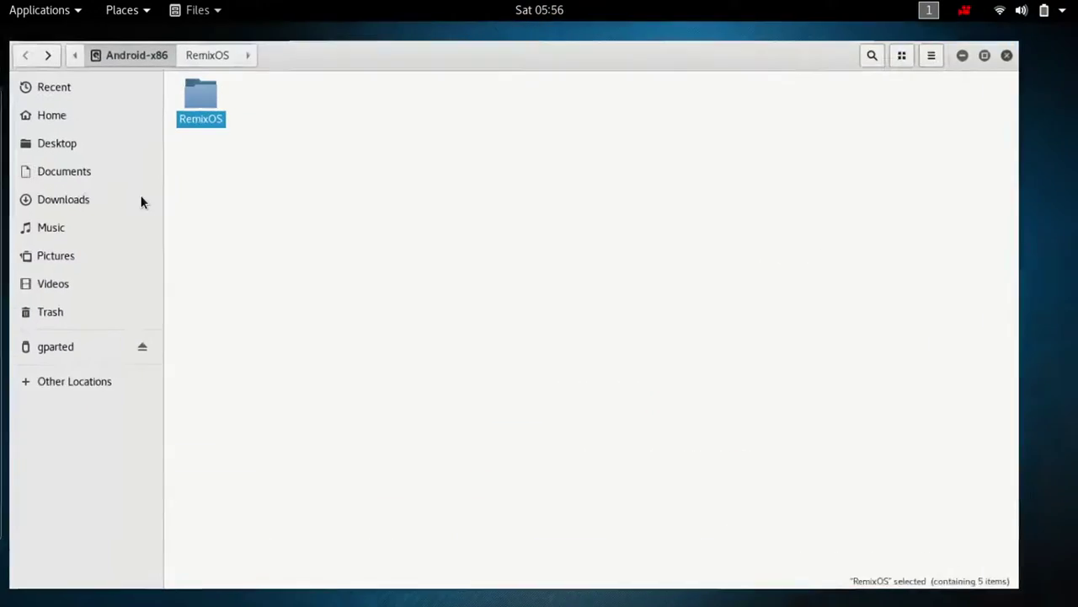
key("super")
left_click(812, 427)
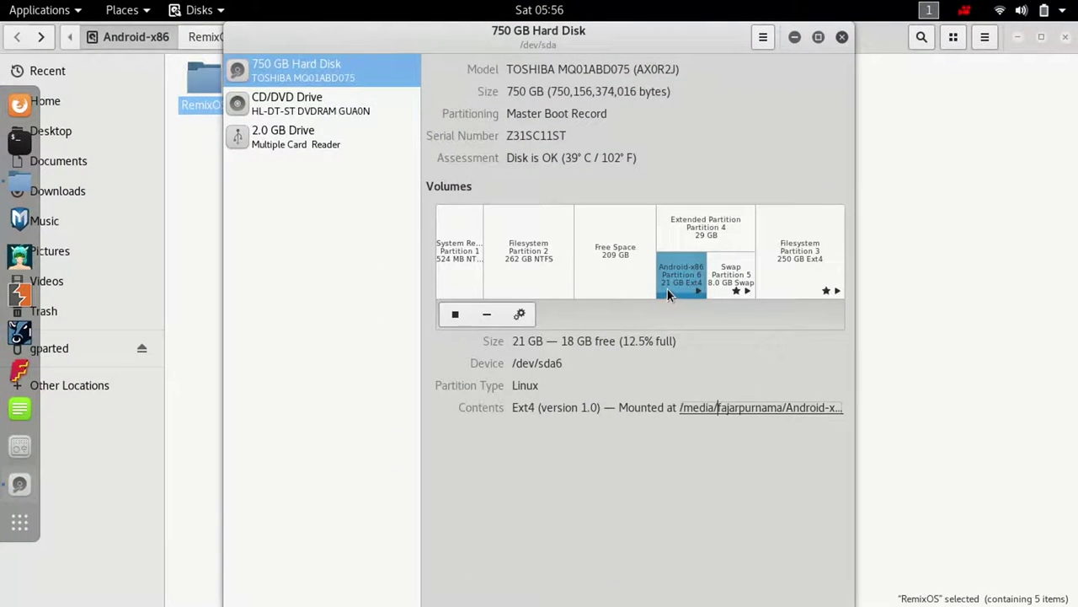
Open a new terminal and become root with sudo su
left_click(963, 247)
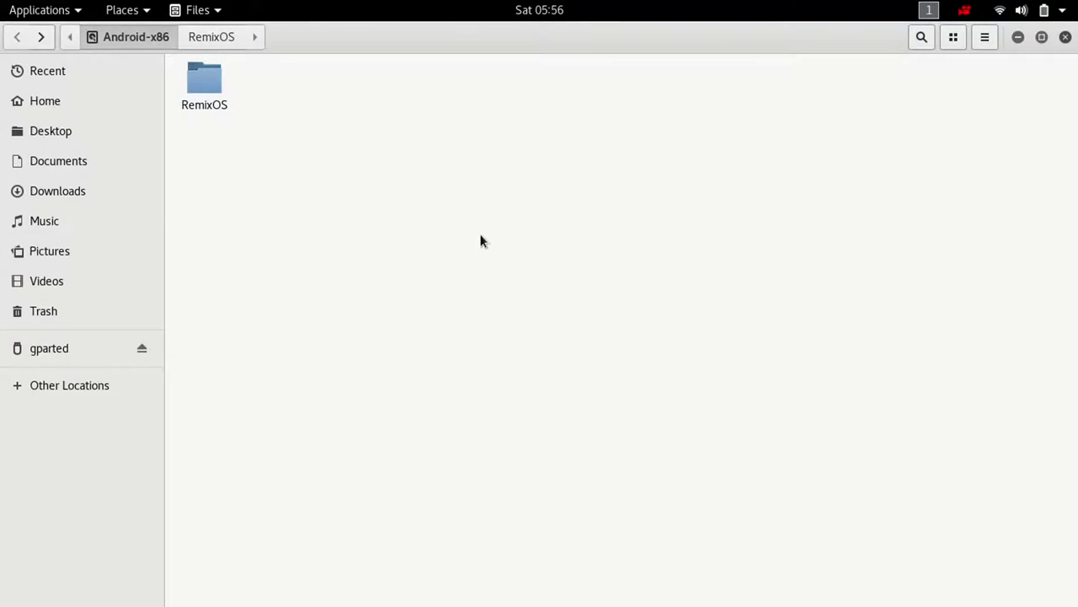
key("super")
left_click(19, 140)
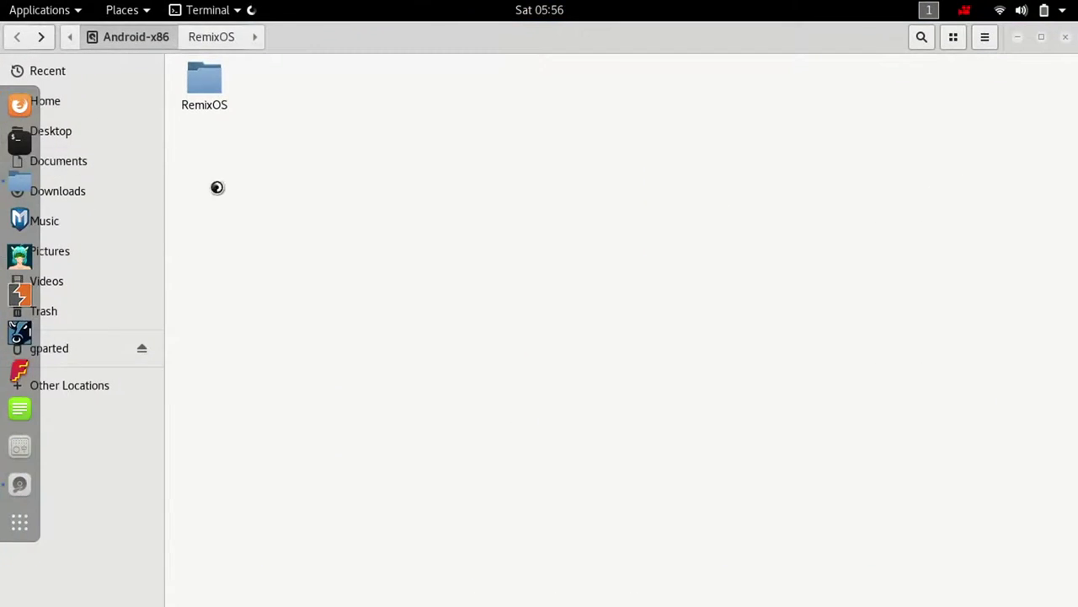
type("sudo su")
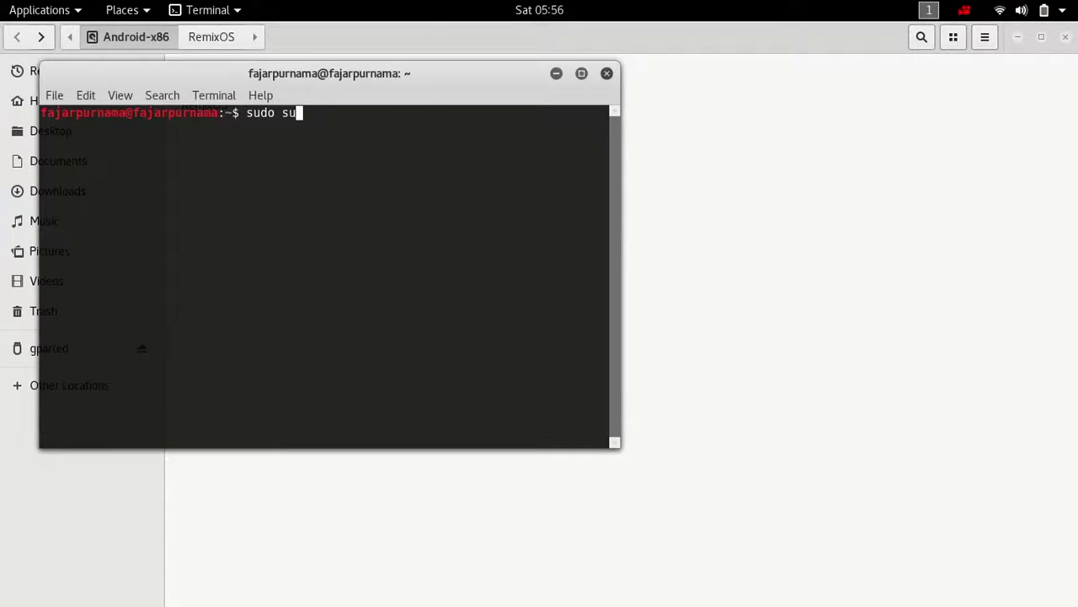
key("Return")
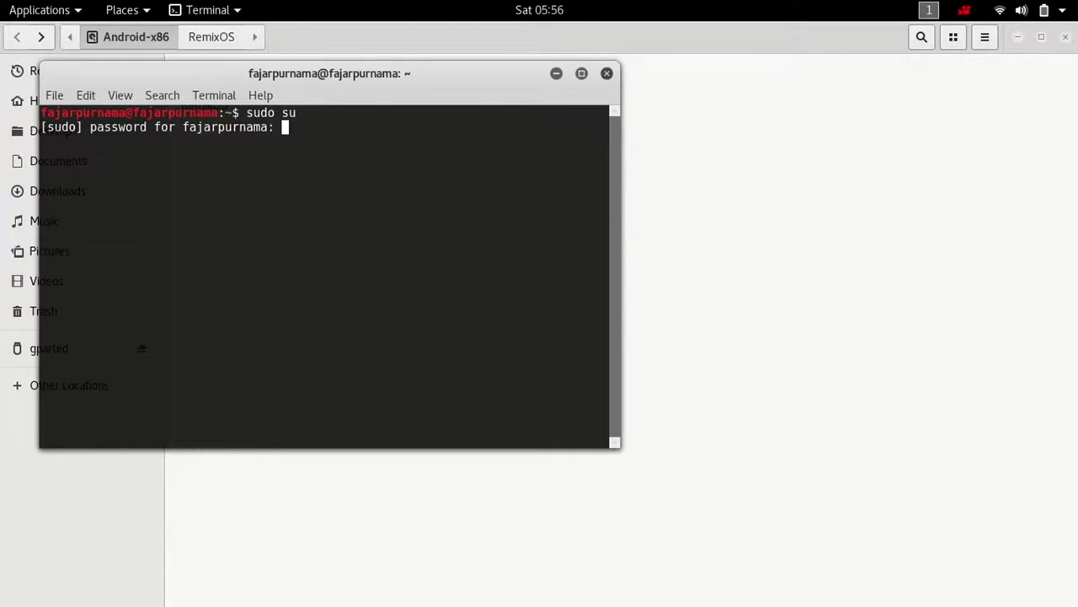
key("Return")
key("Up")
key("Up")
key("Up")
key("Up")
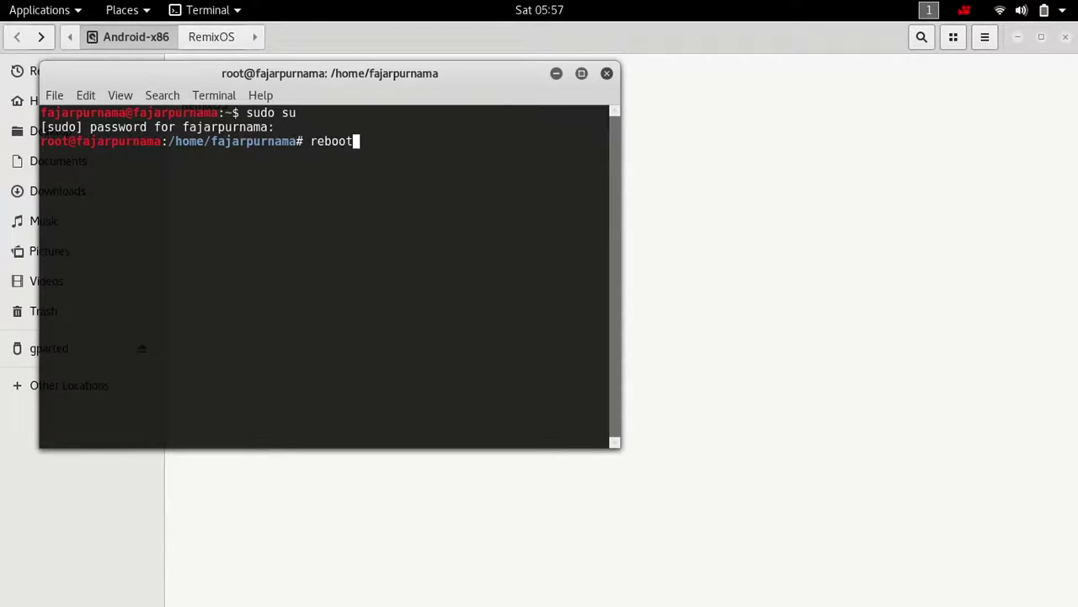
key("Up")
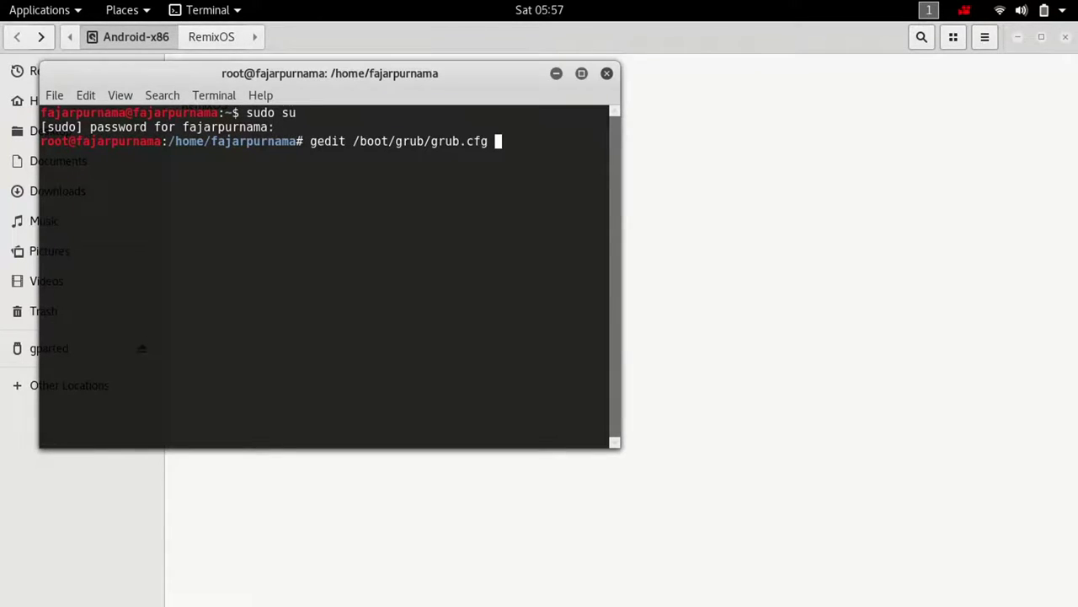
key("Up")
key("Up")
key("Up")
key("Up")
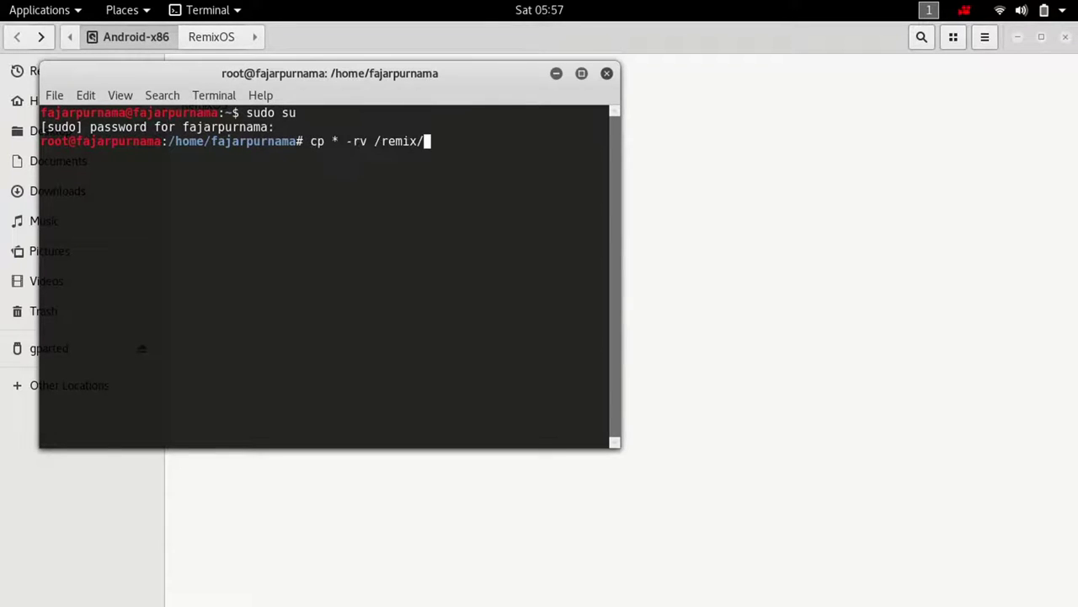
key("Down")
key("Down")
key("Down")
key("Down")
key("Down")
key("Down")
key("Down")
key("Down")
key("Down")
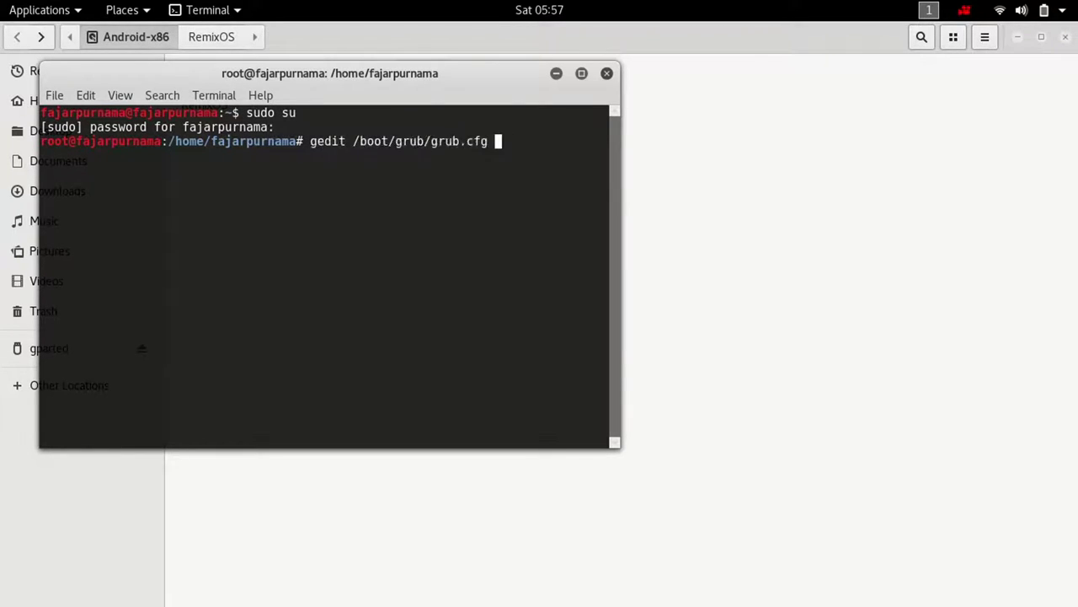
Run gvim /etc/grub.d/40_custom, completing the path with Tab
type("gvim ")
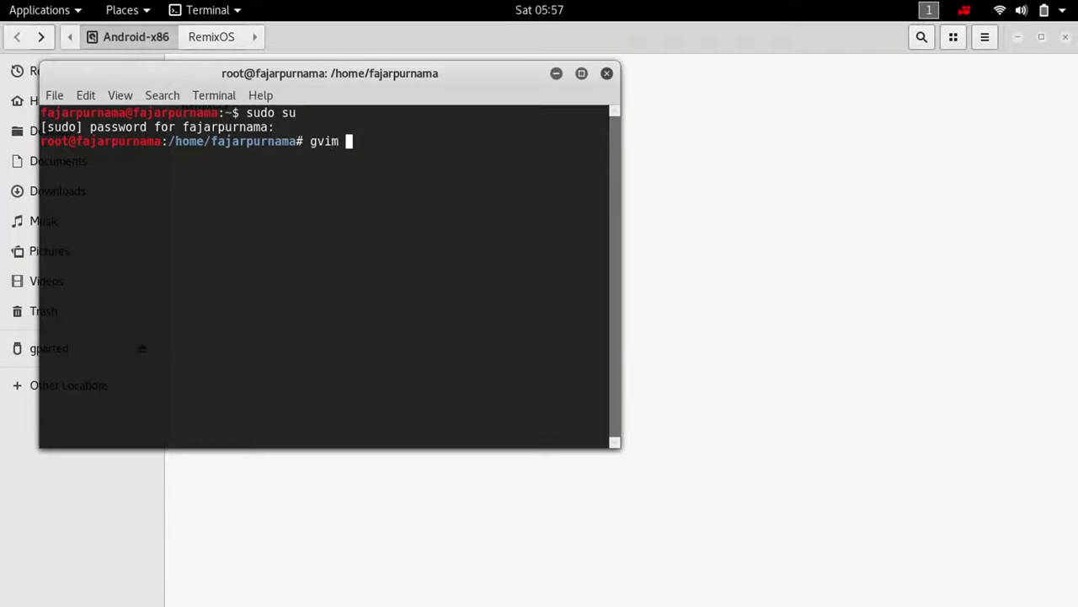
type("/etc/gr")
key("Tab")
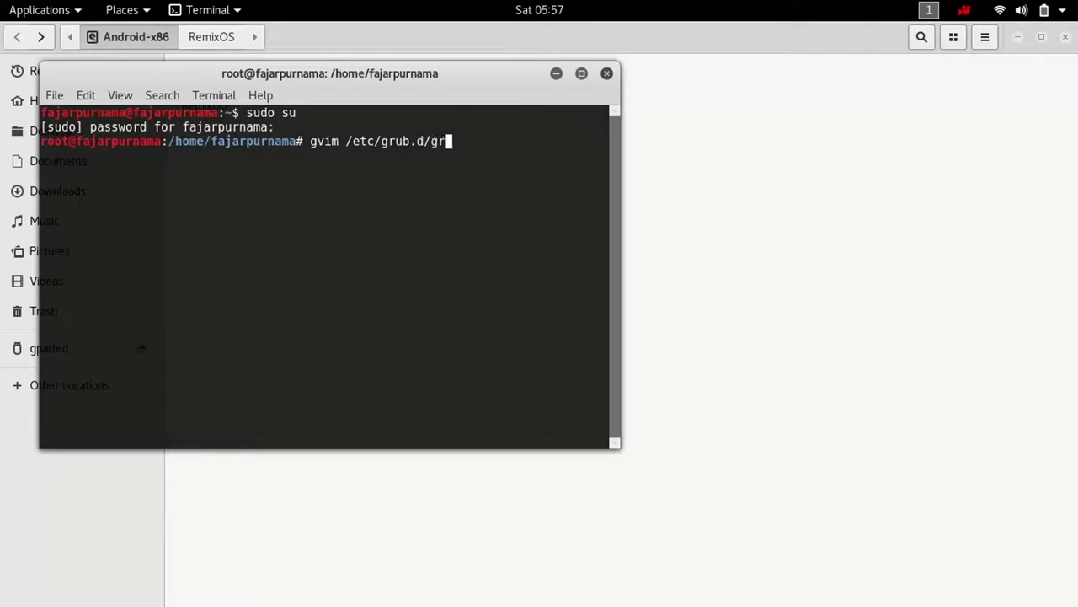
key("BackSpace")
key("BackSpace")
type("40")
key("Tab")
key("Return")
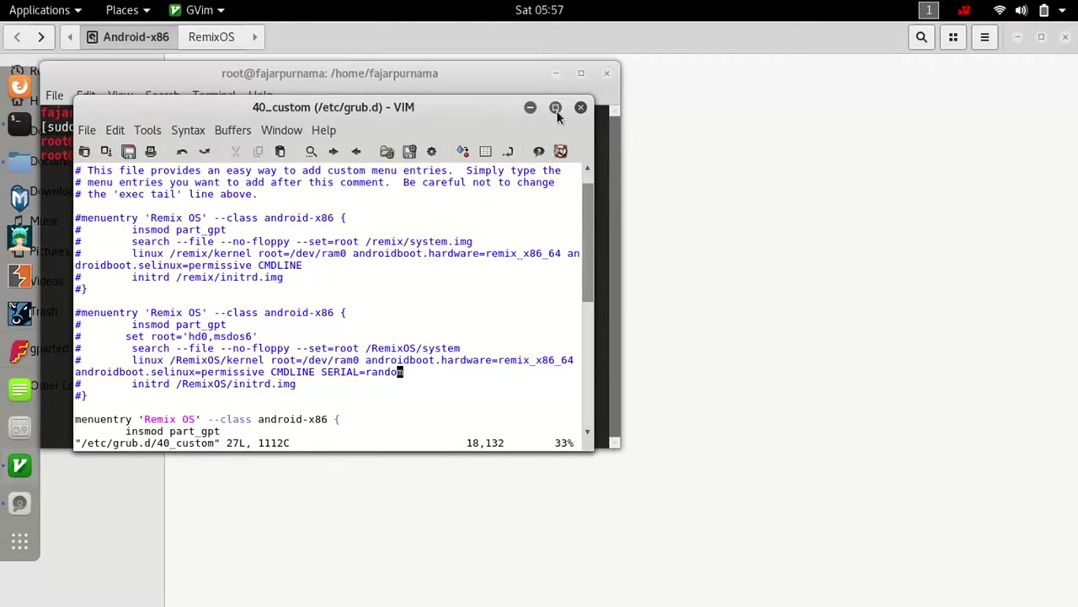
Maximize the 40_custom window and enter insert mode near the Remix kernel line
left_click(556, 107)
scroll(522, 160, "down", 1)
left_click(251, 346)
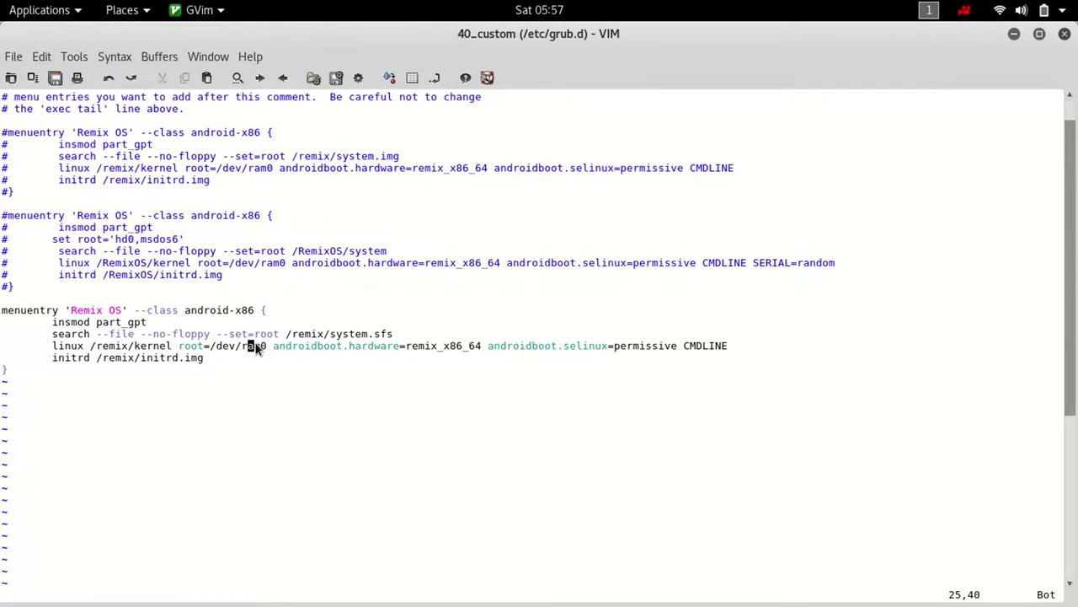
key("i")
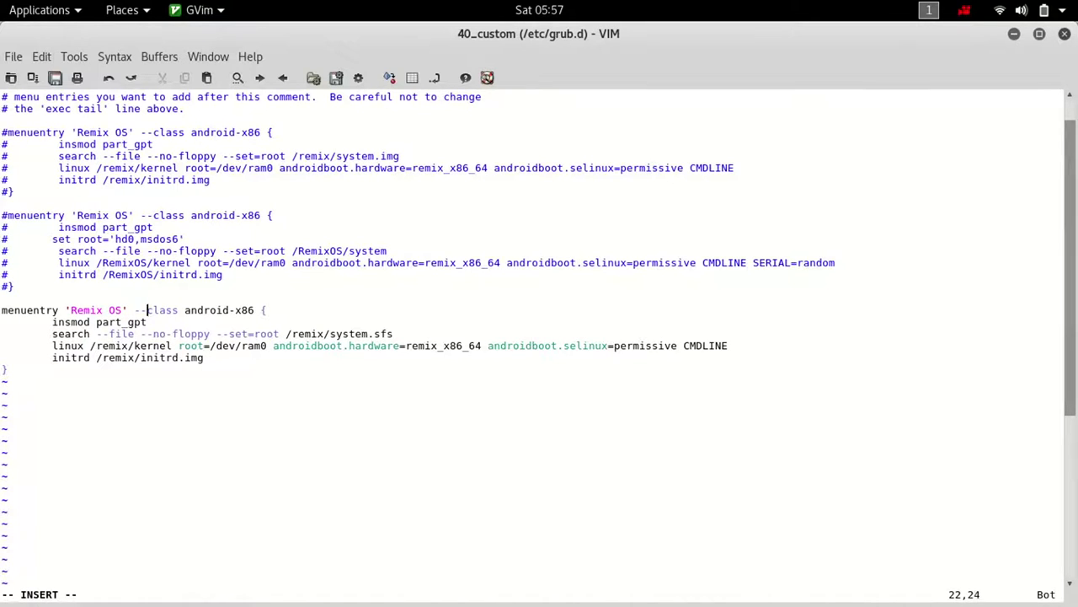
left_click(268, 310)
left_click(148, 322)
In the root terminal, run gvim /boot/grub/grub.cfg
key("super")
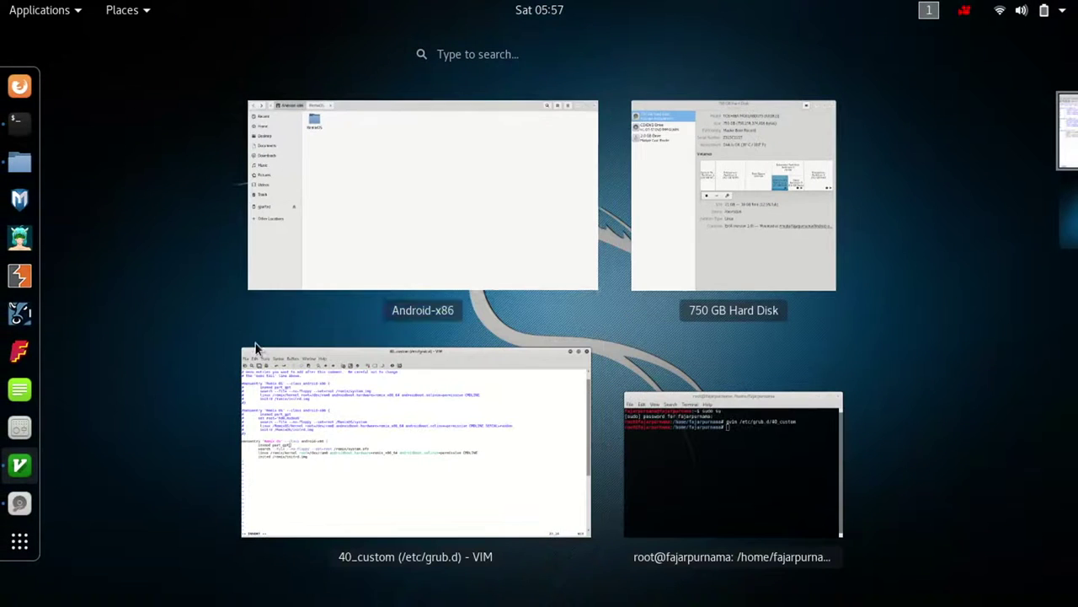
left_click(644, 469)
key("Up")
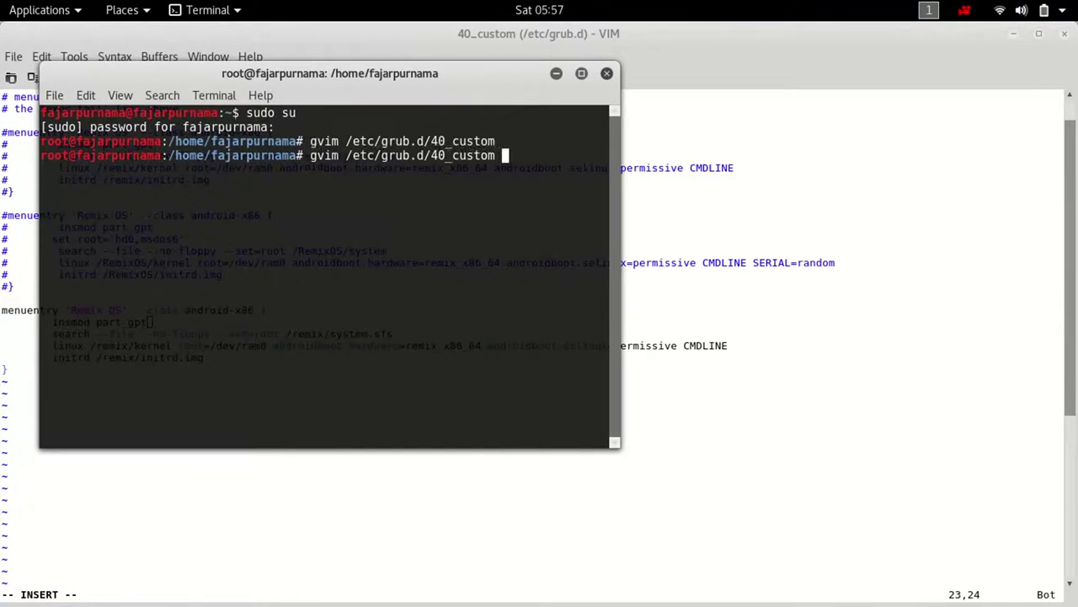
key("BackSpace")
key("BackSpace")
key("BackSpace")
key("BackSpace")
key("BackSpace")
key("BackSpace")
key("BackSpace")
key("BackSpace")
key("BackSpace")
key("BackSpace")
key("BackSpace")
key("BackSpace")
key("BackSpace")
key("BackSpace")
key("BackSpace")
key("BackSpace")
key("BackSpace")
key("BackSpace")
key("BackSpace")
key("BackSpace")
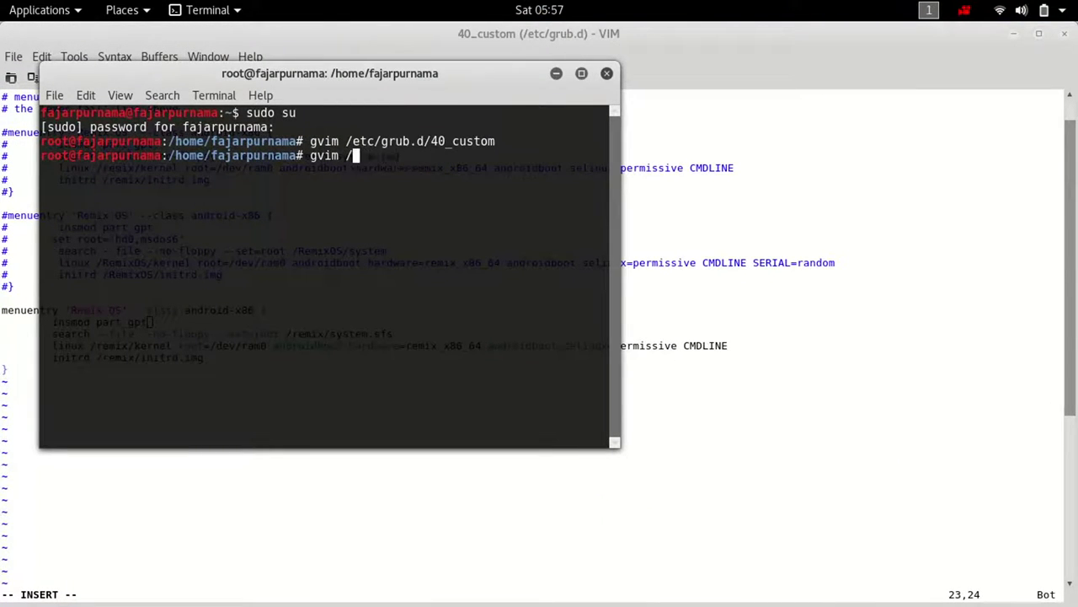
type("gr")
key("BackSpace")
key("BackSpace")
key("BackSpace")
type("/boot/grub/")
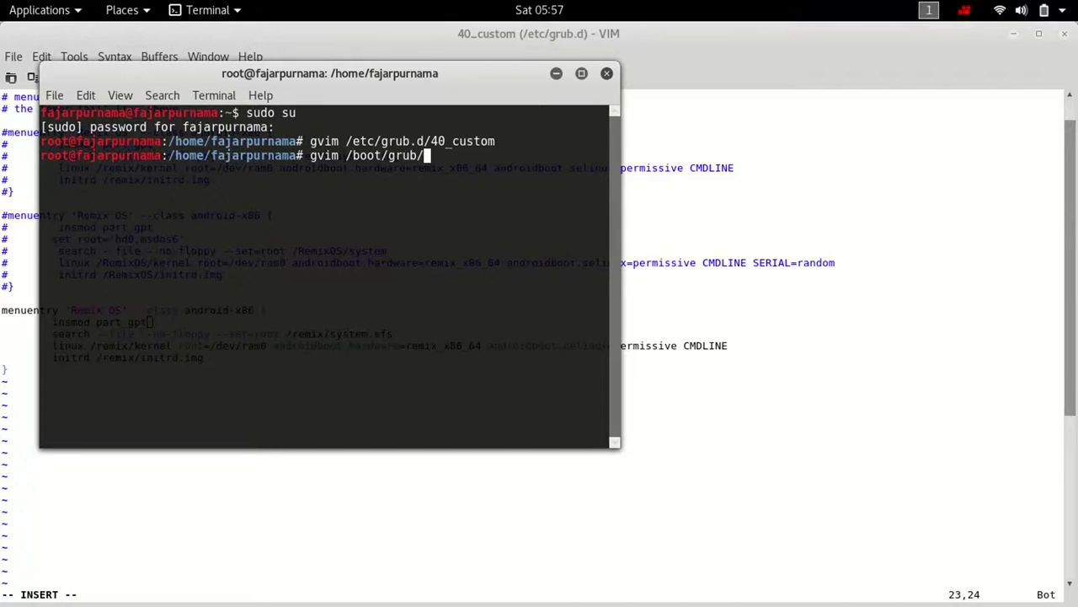
key("Tab")
key("Tab")
type("grub")
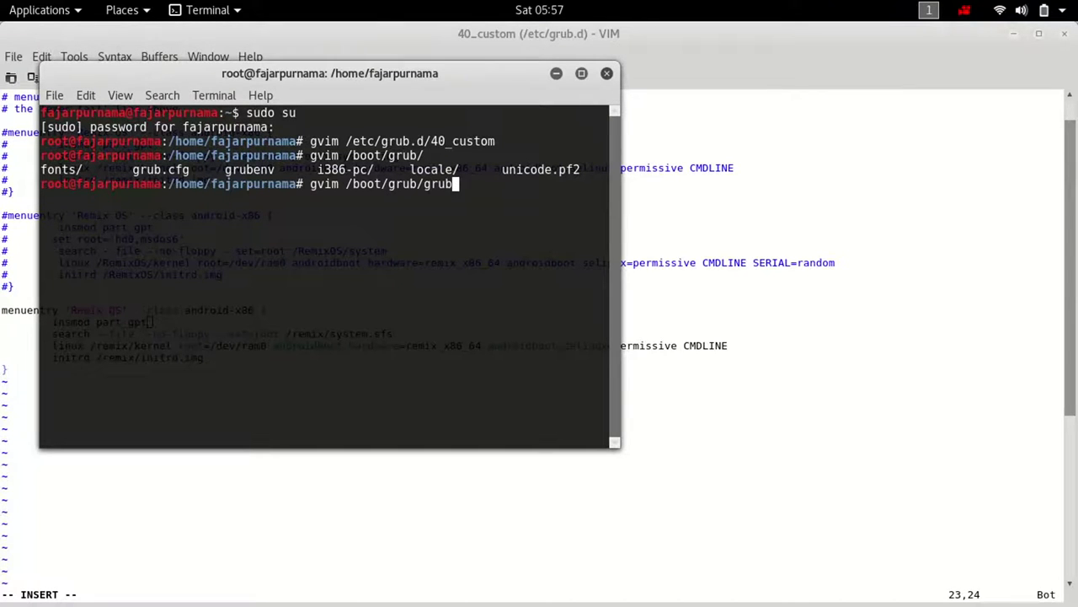
type(".cfg")
key("Return")
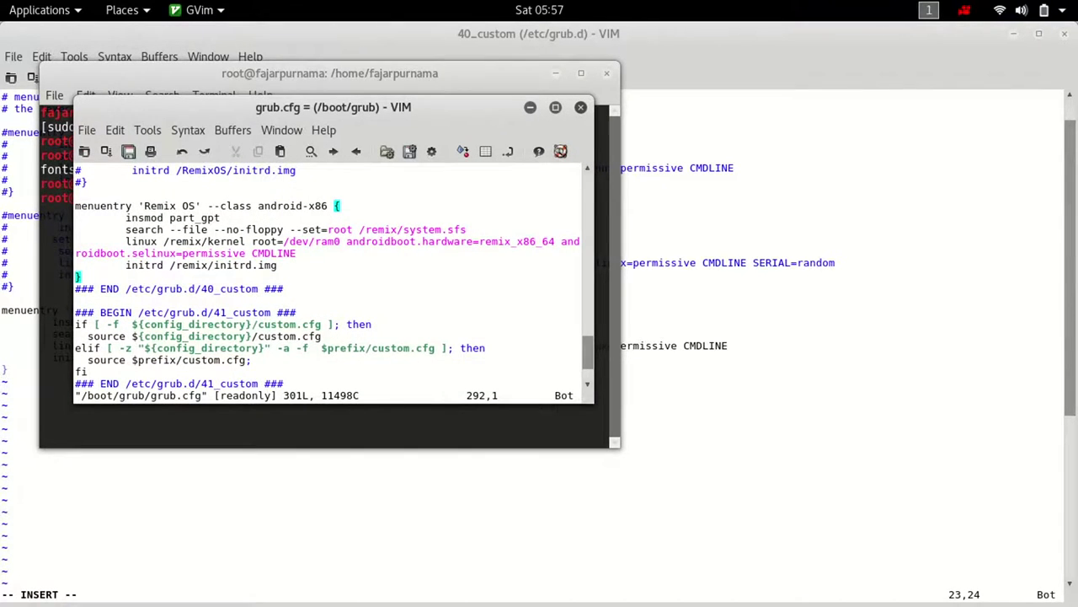
Maximize the grub.cfg window and switch back and forth between it and 40_custom
left_click(556, 107)
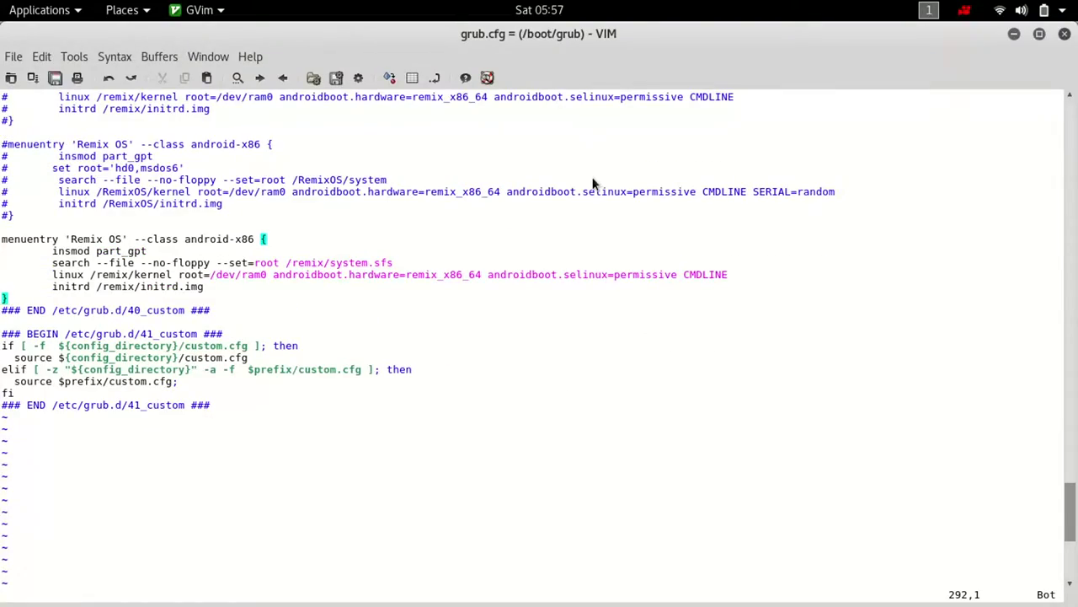
key("super")
left_click(540, 402)
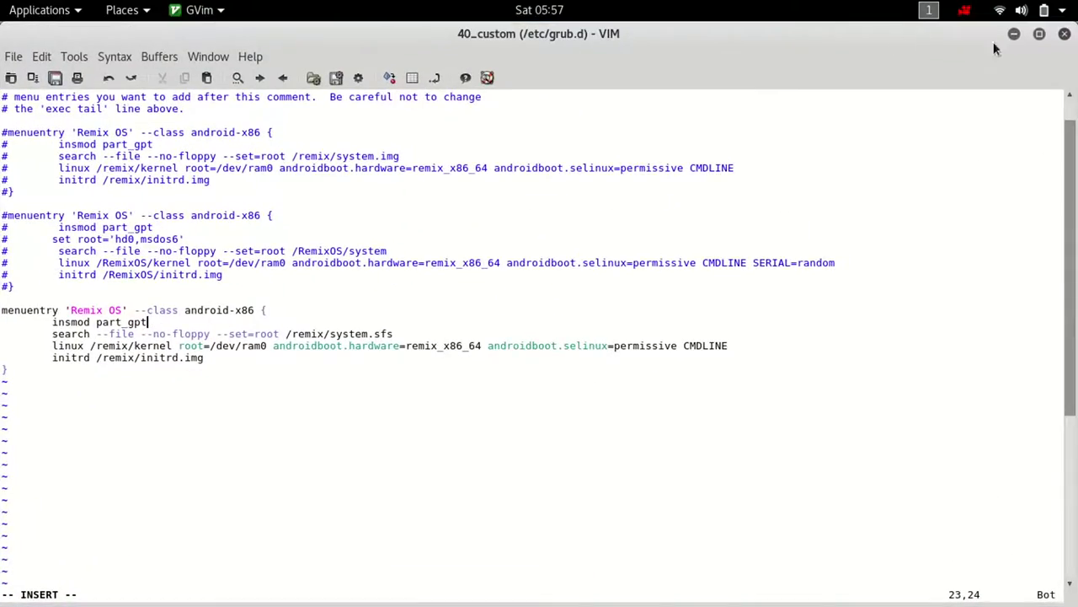
key("super")
left_click(712, 402)
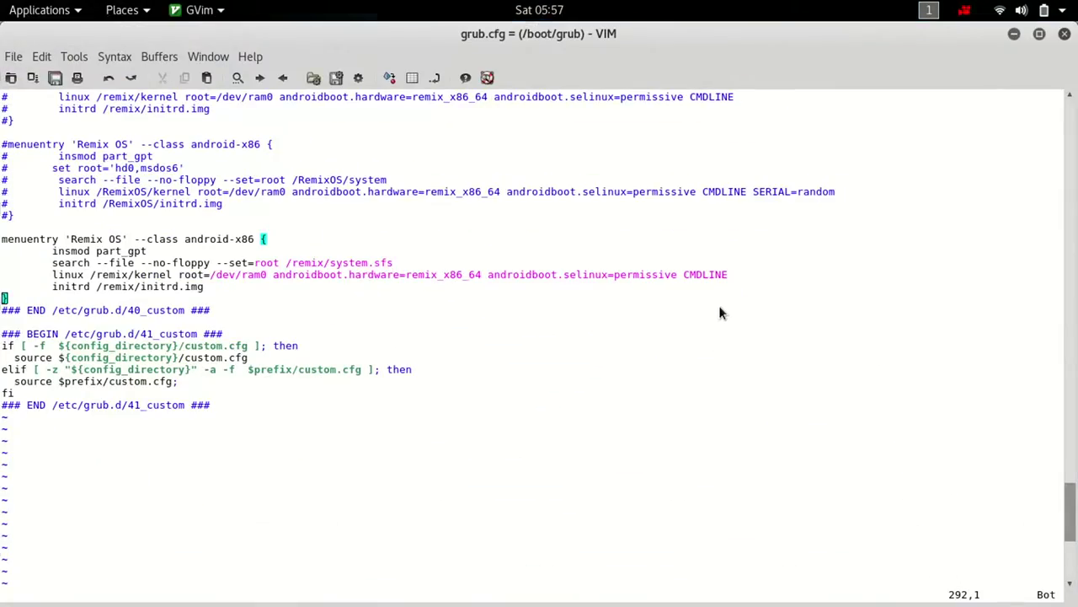
key("super")
left_click(489, 413)
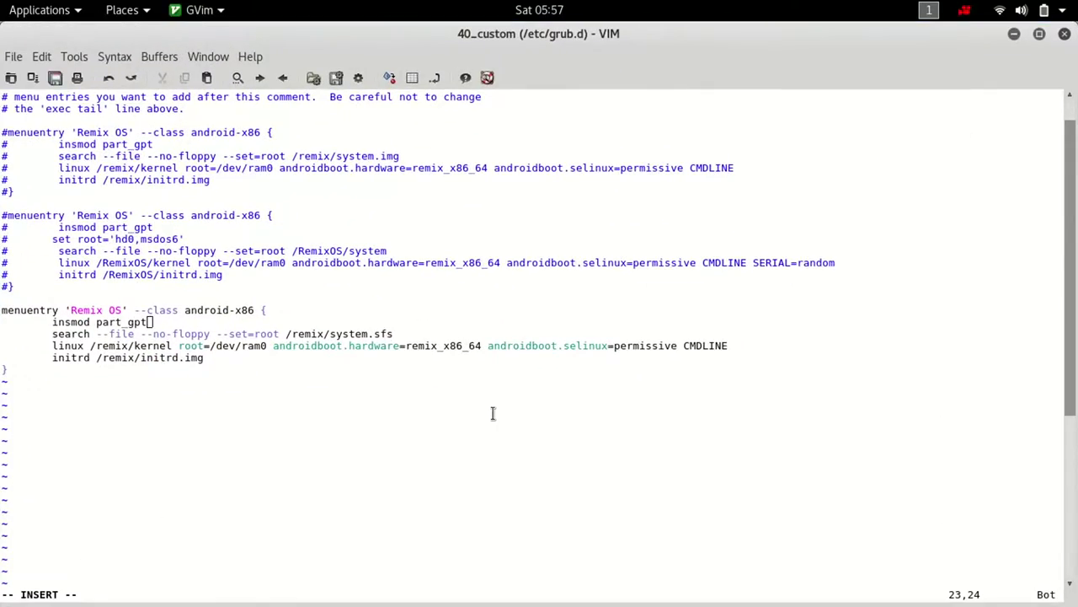
key("super")
left_click(694, 425)
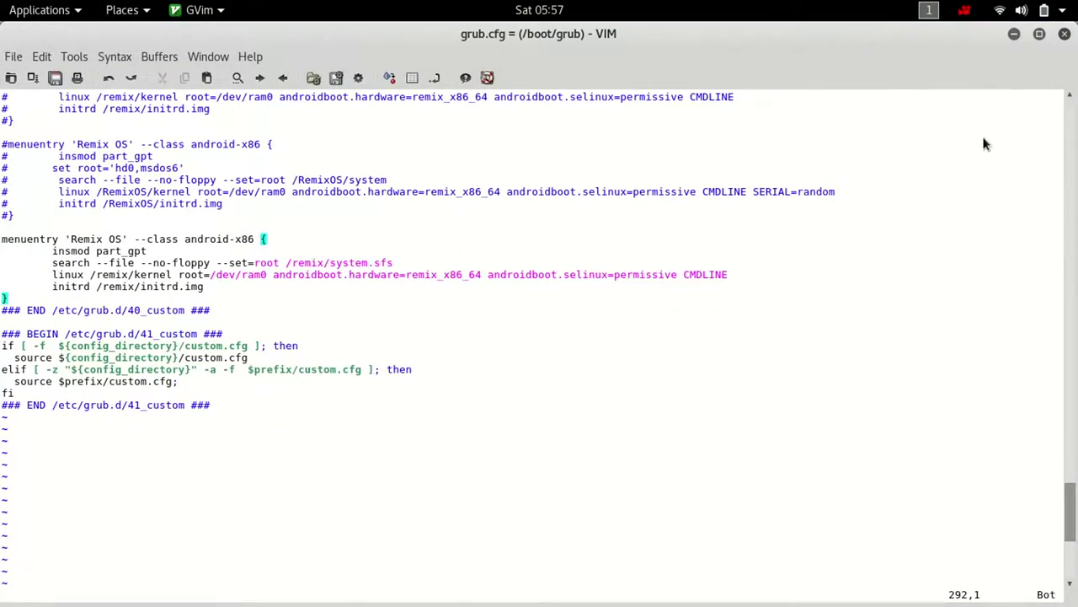
Scroll to the Windows 10 entry and select its insmod lines and set root hd0,msdos1
scroll(982, 161, "up", 10)
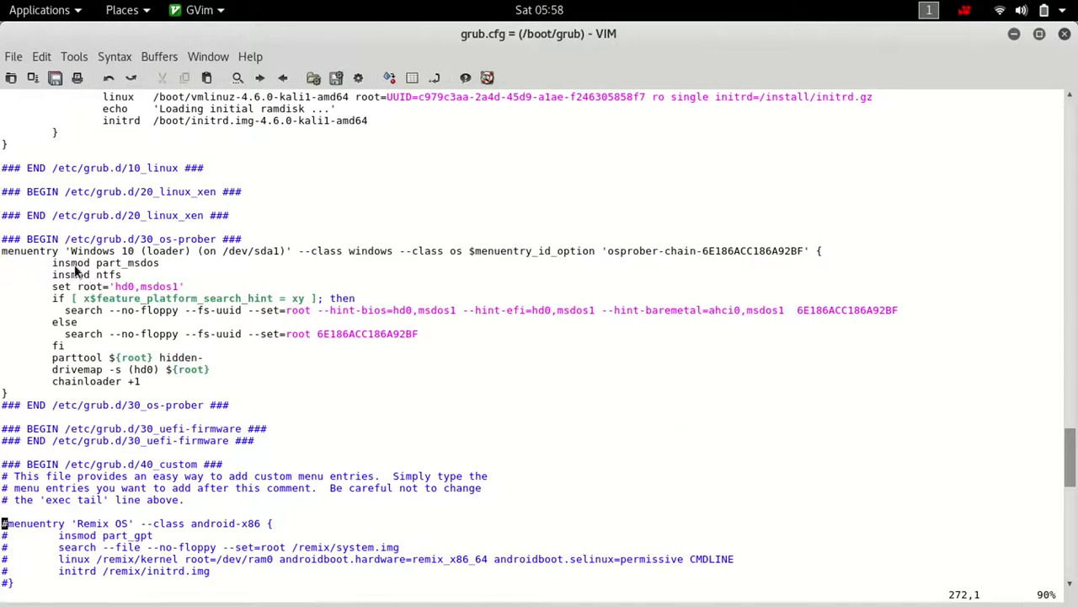
left_click_drag(46, 262, 157, 267)
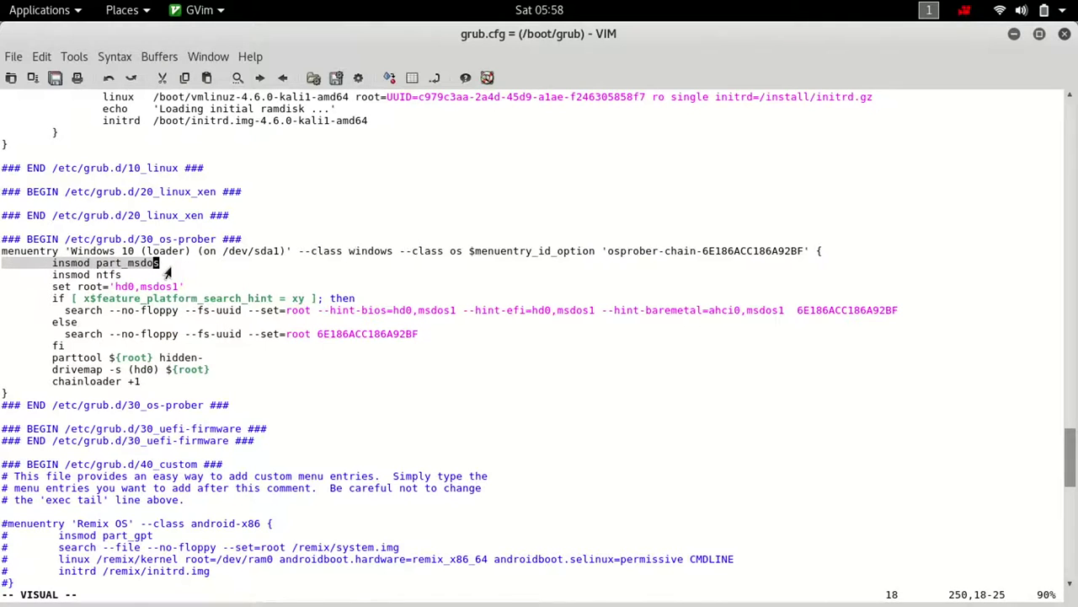
key("ctrl+c")
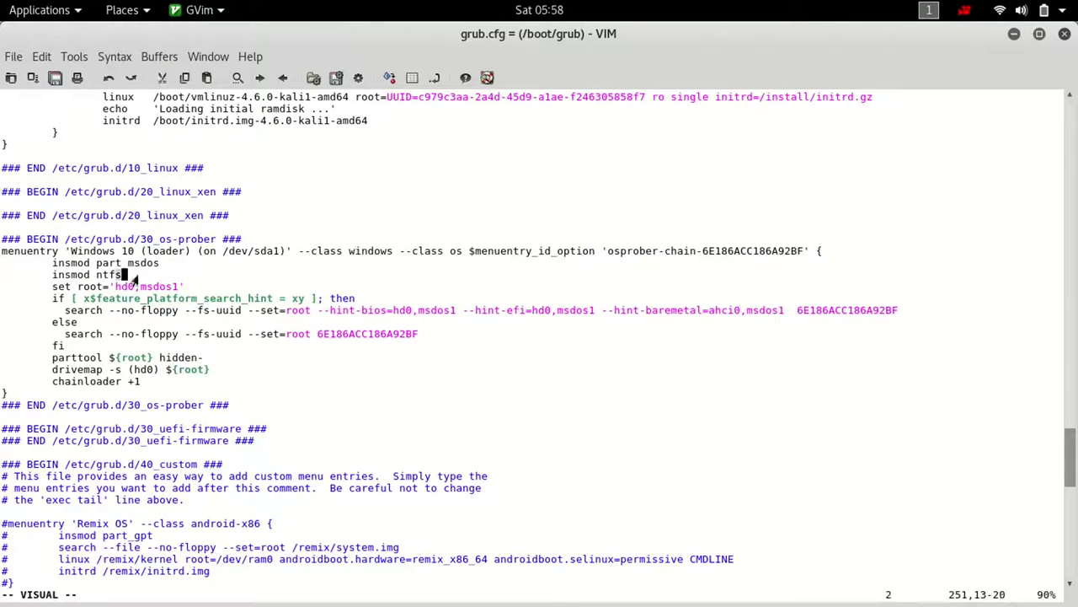
left_click(149, 265)
left_click(127, 280)
left_click_drag(126, 281, 34, 276)
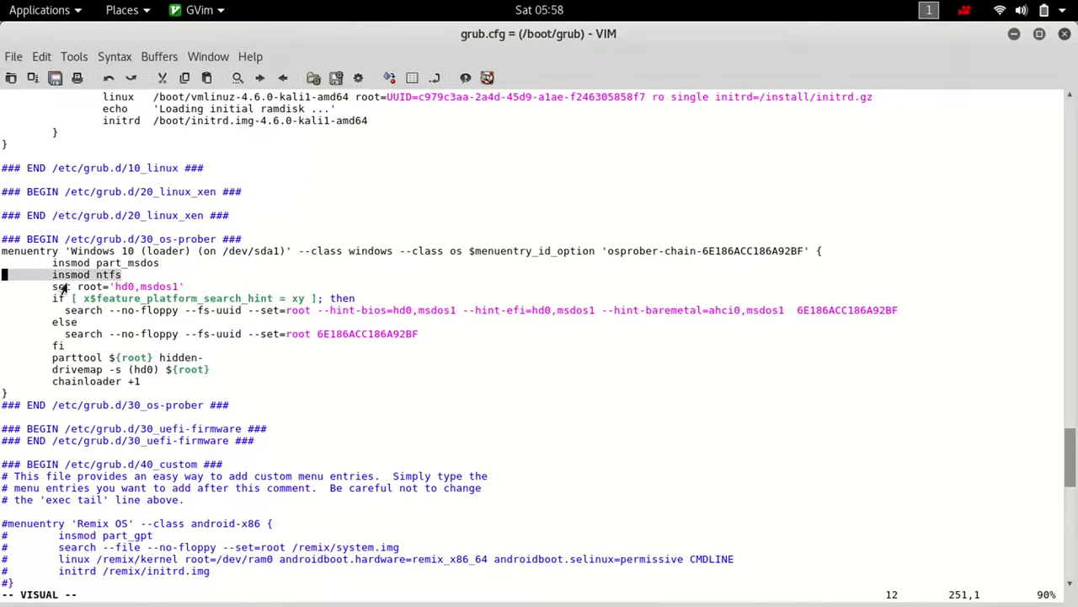
left_click(183, 286)
left_click_drag(183, 286, 130, 287)
left_click(87, 286)
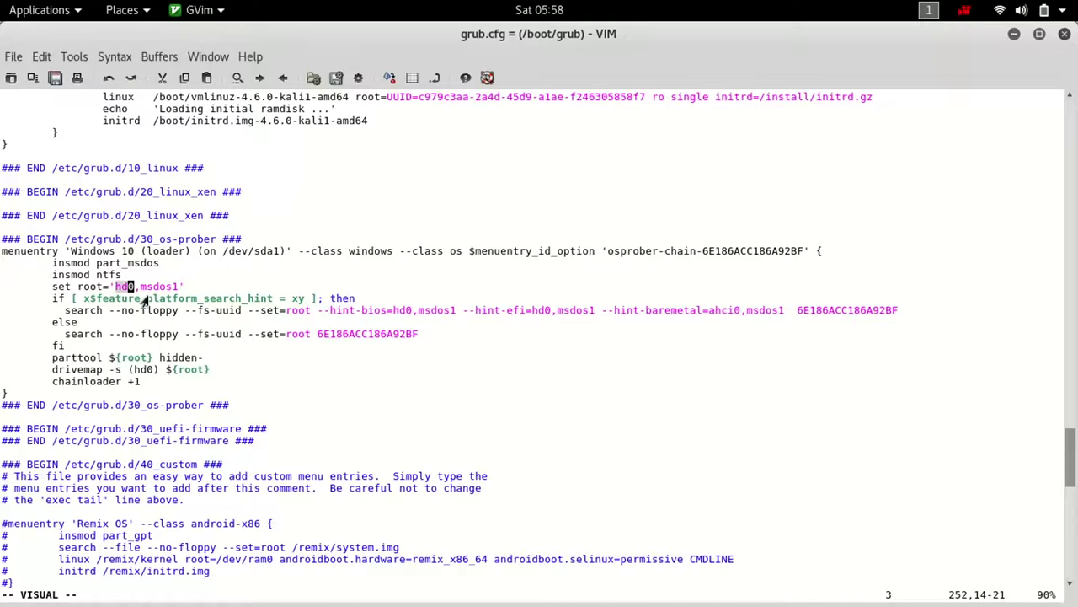
key("Escape")
key("super")
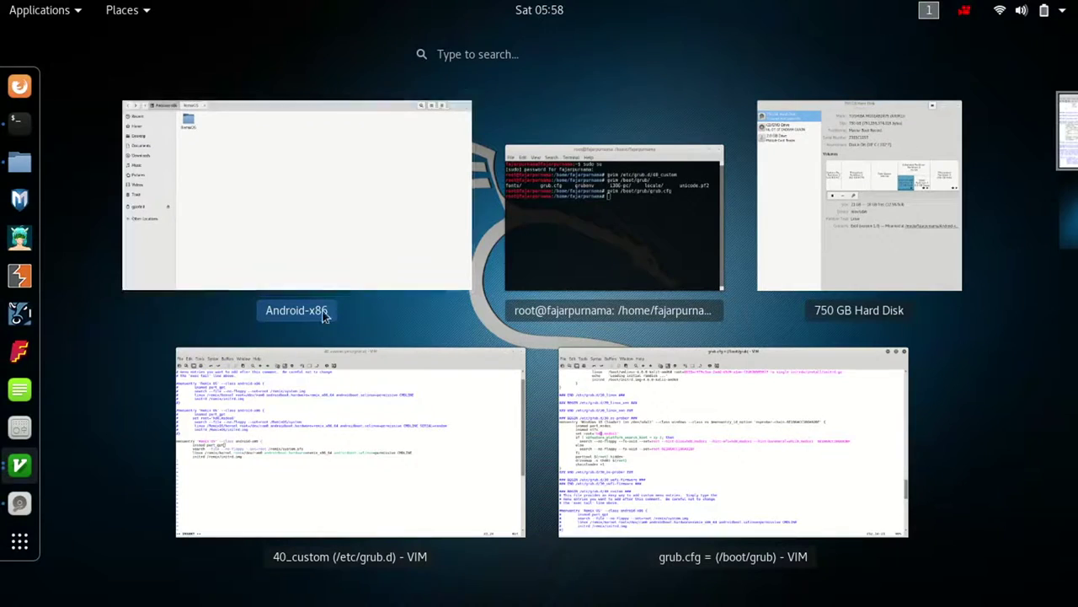
Confirm in Disks that the Android-x86 volume is /dev/sda6, then return to 40_custom in GVim
left_click(874, 226)
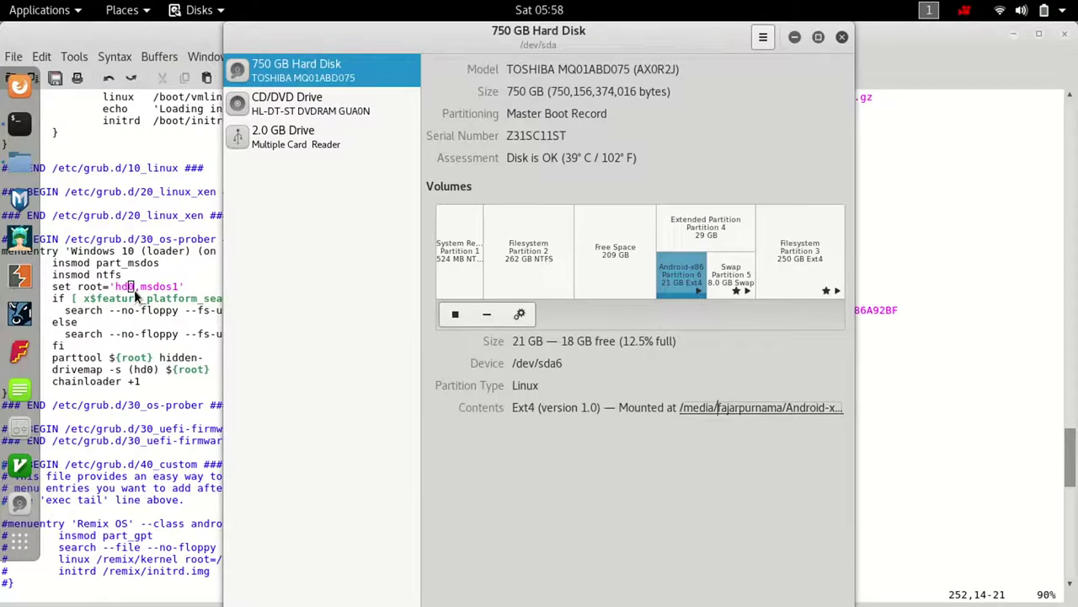
key("super")
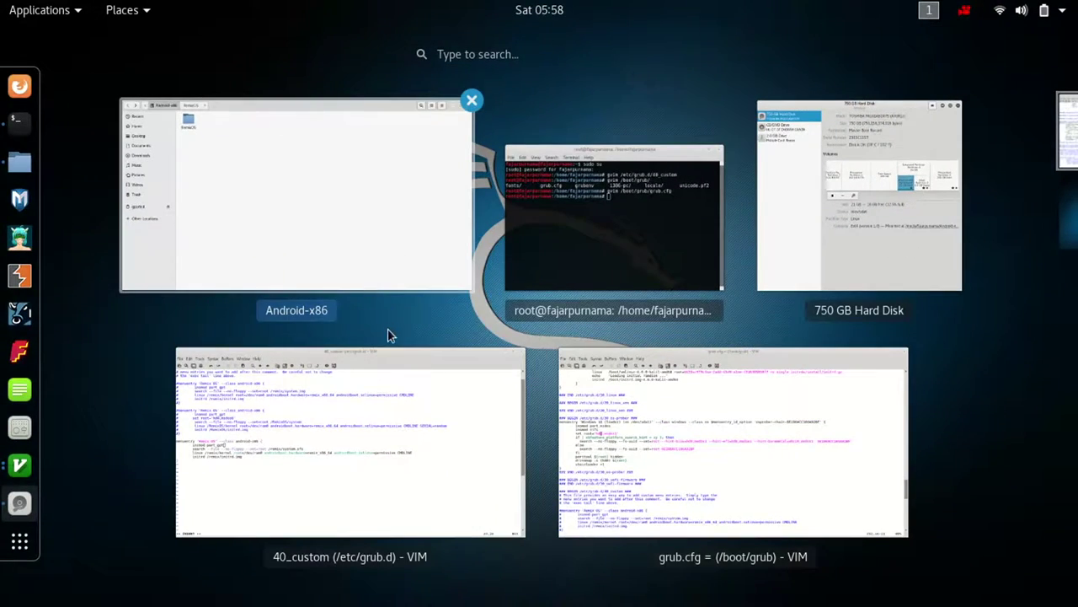
left_click(448, 384)
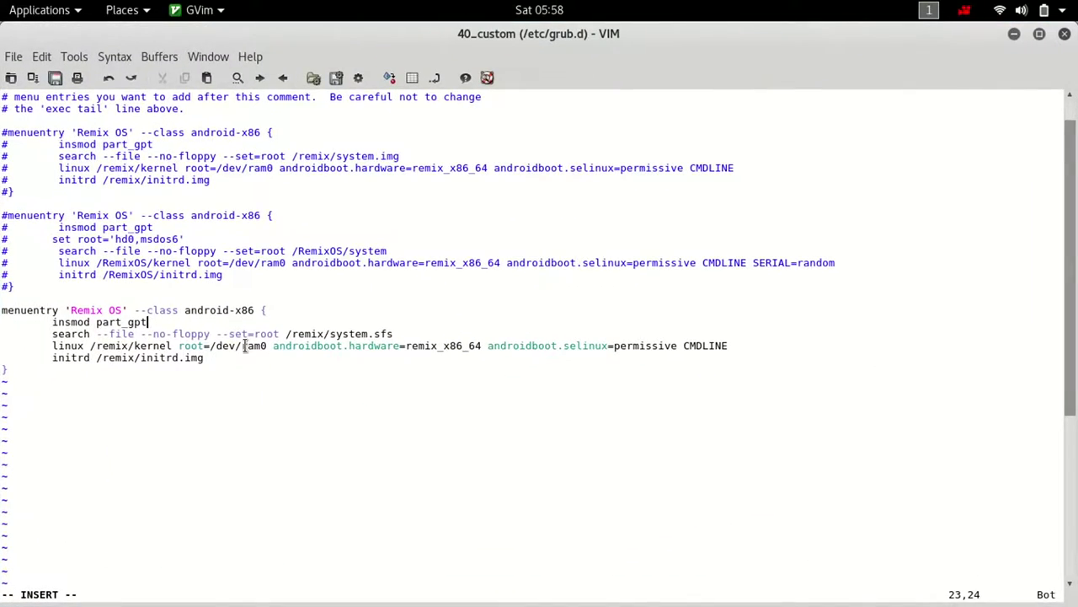
Copy set root='hd0,msdos1' from grub.cfg and paste it after insmod part_gpt in 40_custom
key("Return")
type("set")
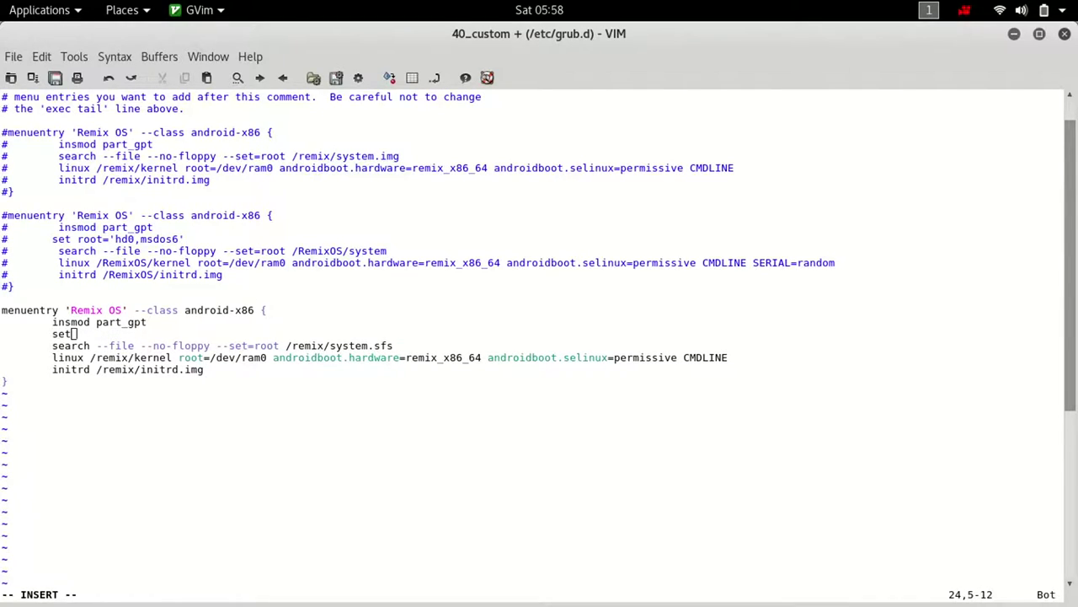
key("super")
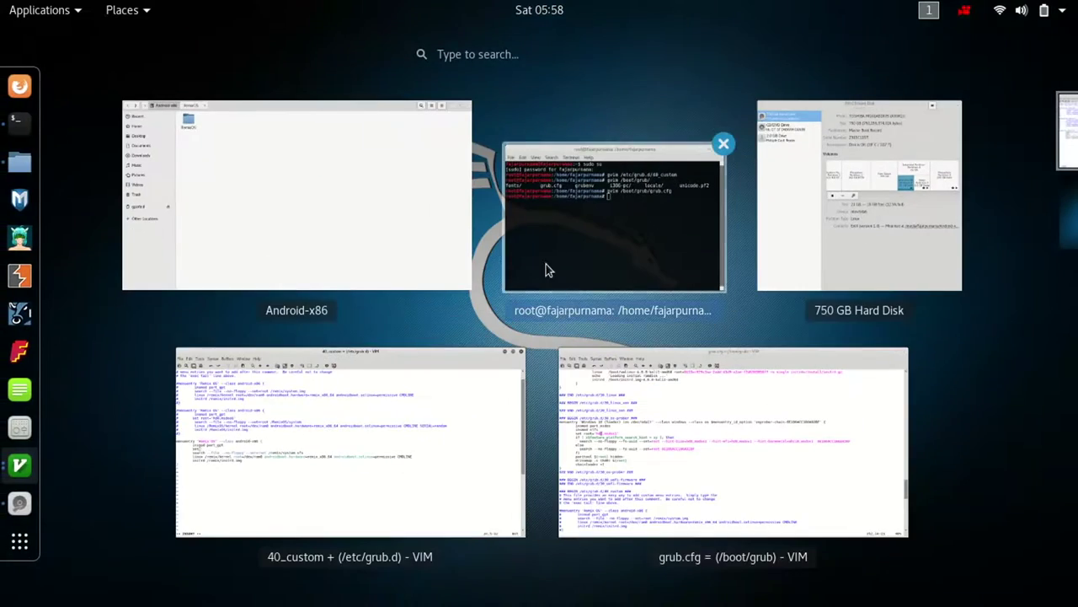
left_click(639, 362)
left_click(132, 286)
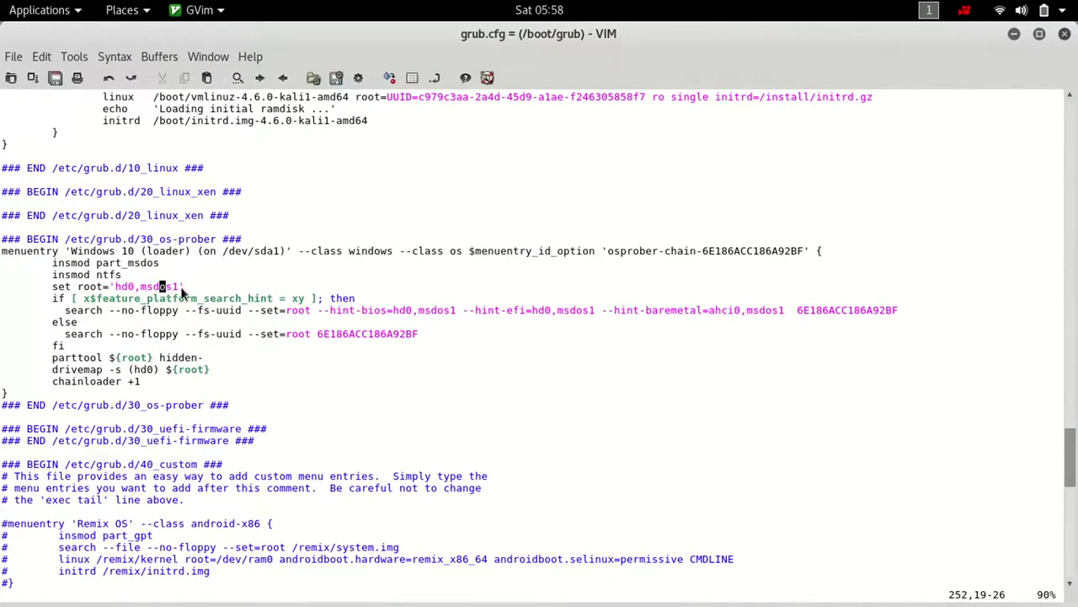
left_click_drag(181, 286, 66, 298)
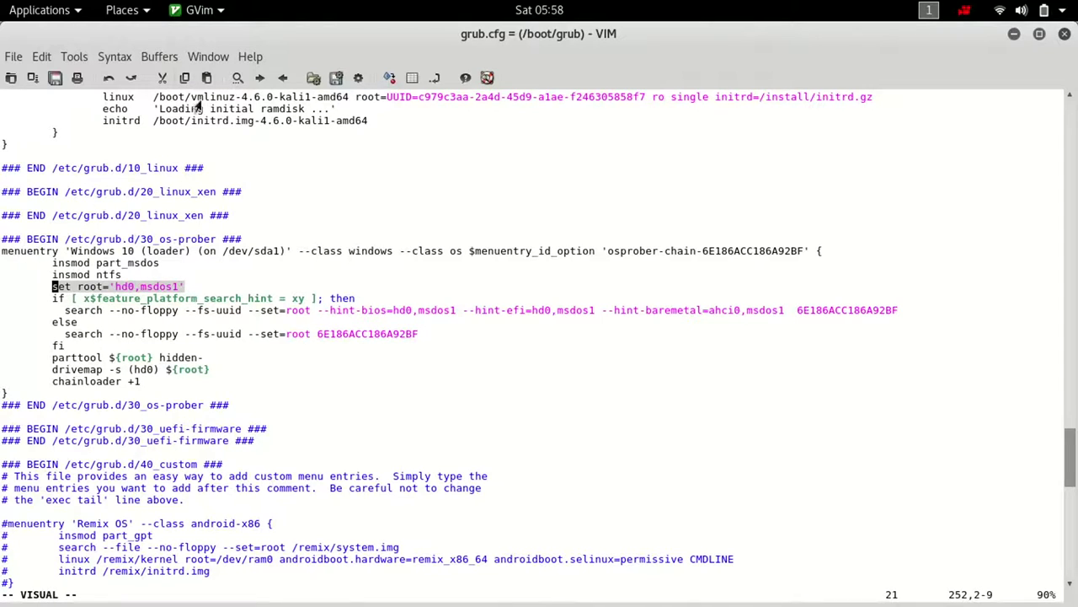
left_click(189, 77)
key("super")
left_click(330, 402)
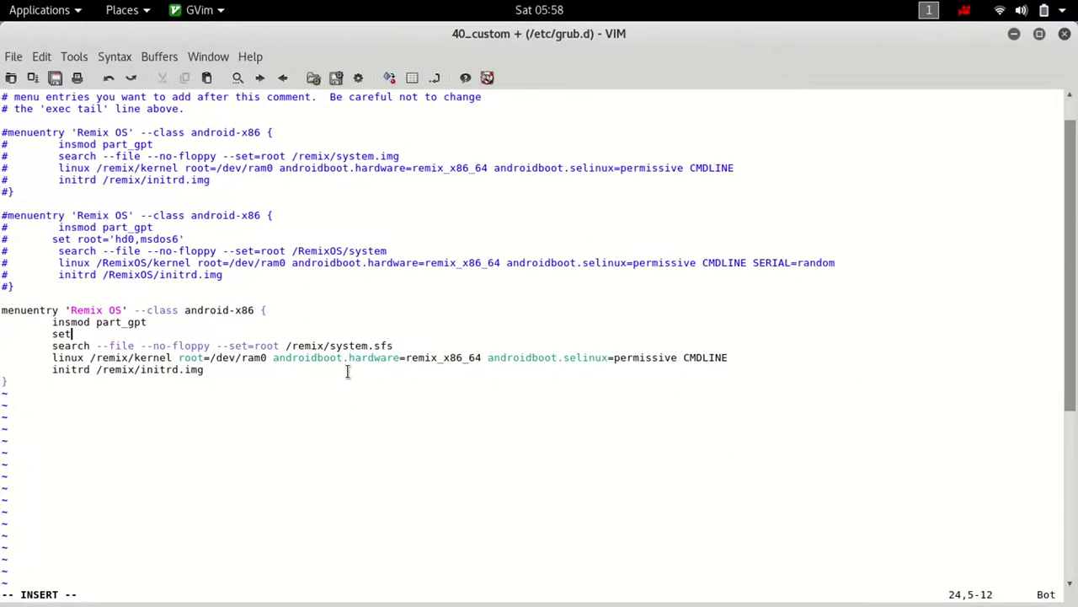
key("BackSpace")
key("BackSpace")
key("BackSpace")
left_click(201, 80)
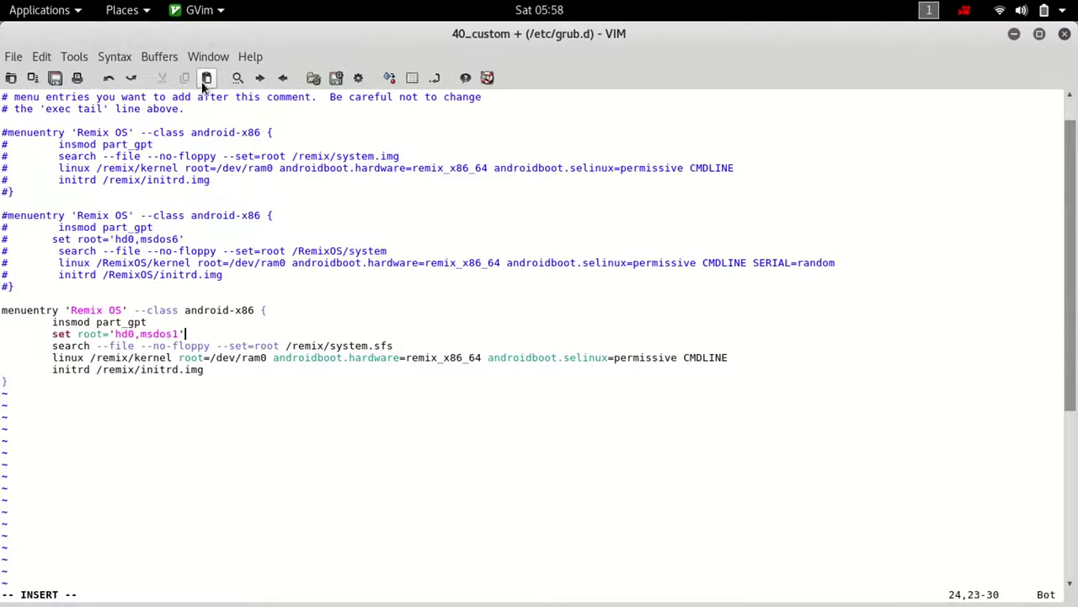
key("Left")
Place the caret in the /remix search path, then check the Android-x86 folder in Files
left_click(325, 349)
key("Left")
key("Left")
key("super")
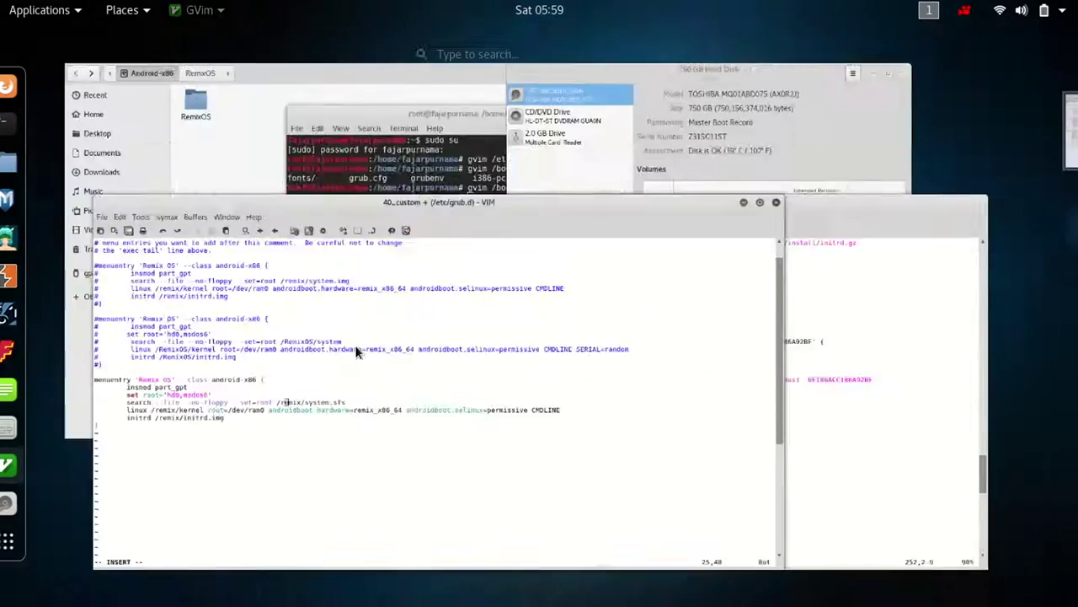
left_click(203, 240)
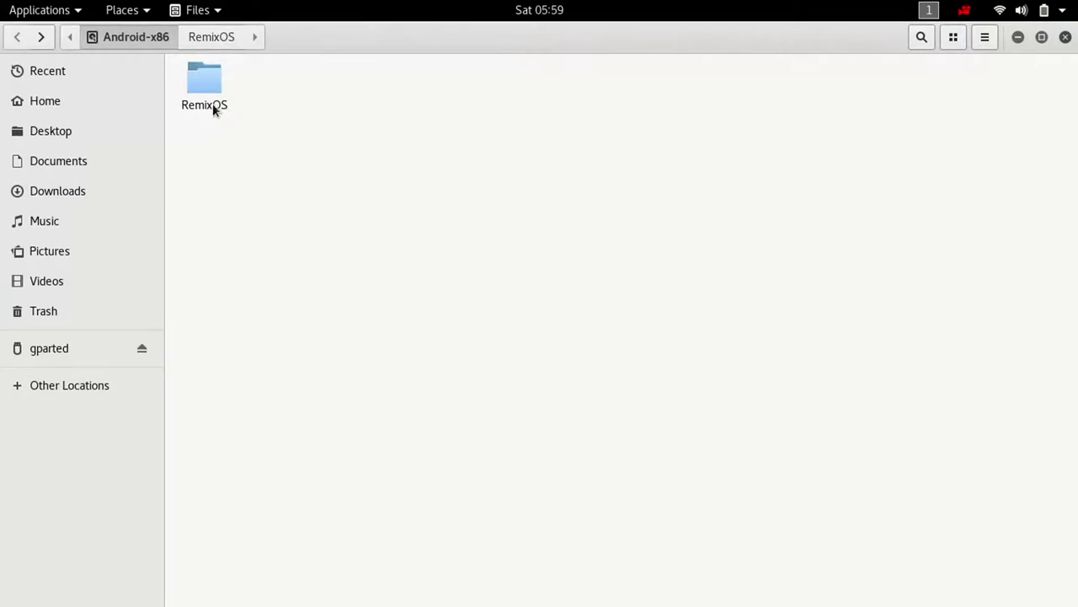
Open the RemixOS folder, then change remix to RemixOS in 40_custom's search path
double_click(210, 85)
key("super")
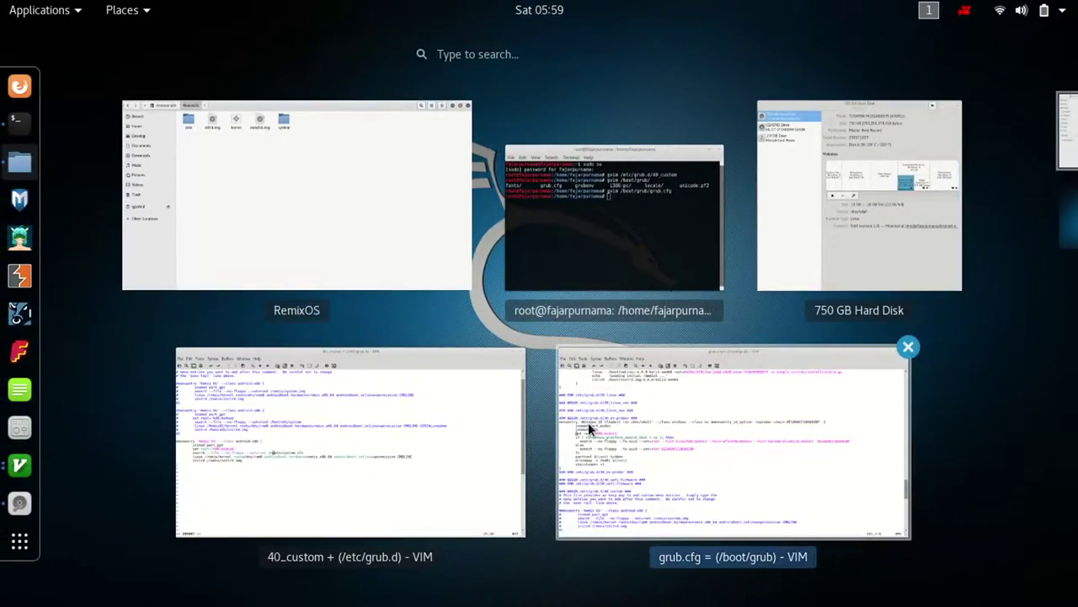
left_click(588, 424)
key("super")
left_click(357, 441)
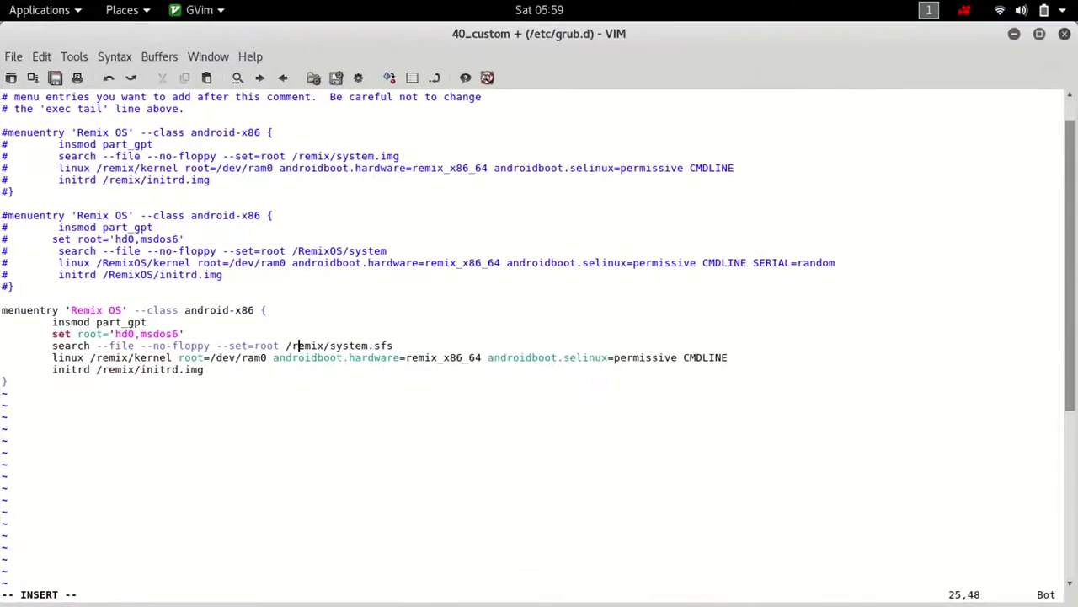
key("BackSpace")
type("R")
key("Right")
key("Right")
key("Right")
key("Right")
type("OS")
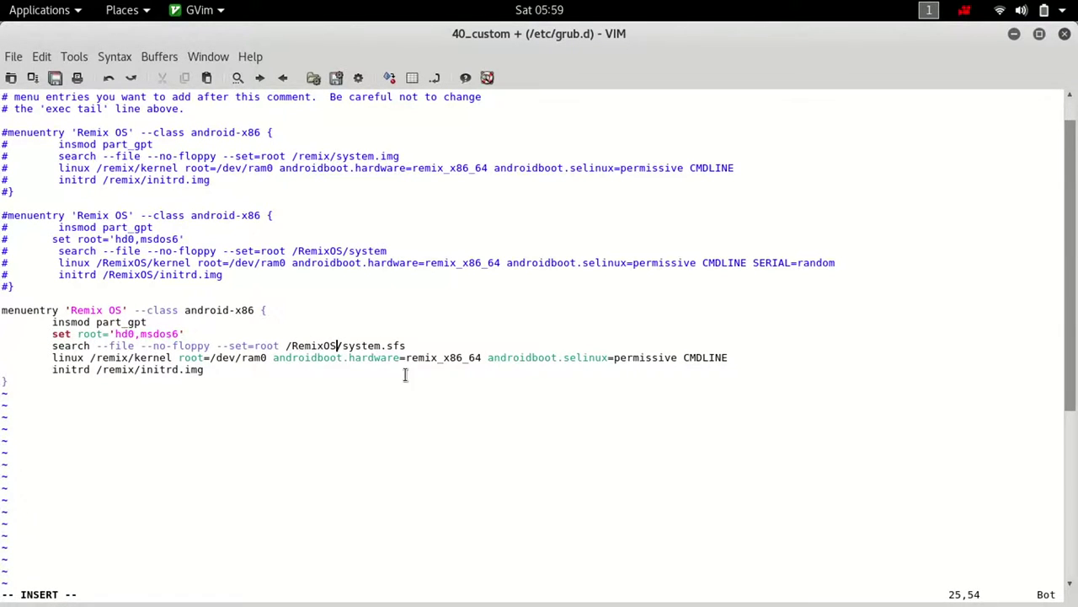
Replace the .sfs ending with a slash so the search path reads /RemixOS/system/
key("super")
left_click(337, 246)
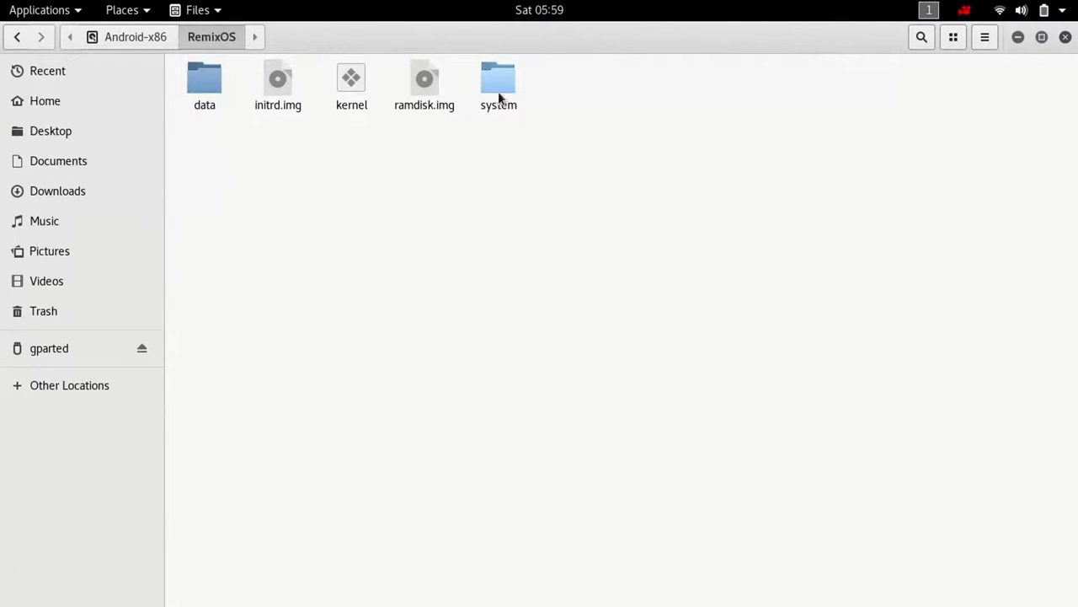
key("super")
left_click(481, 409)
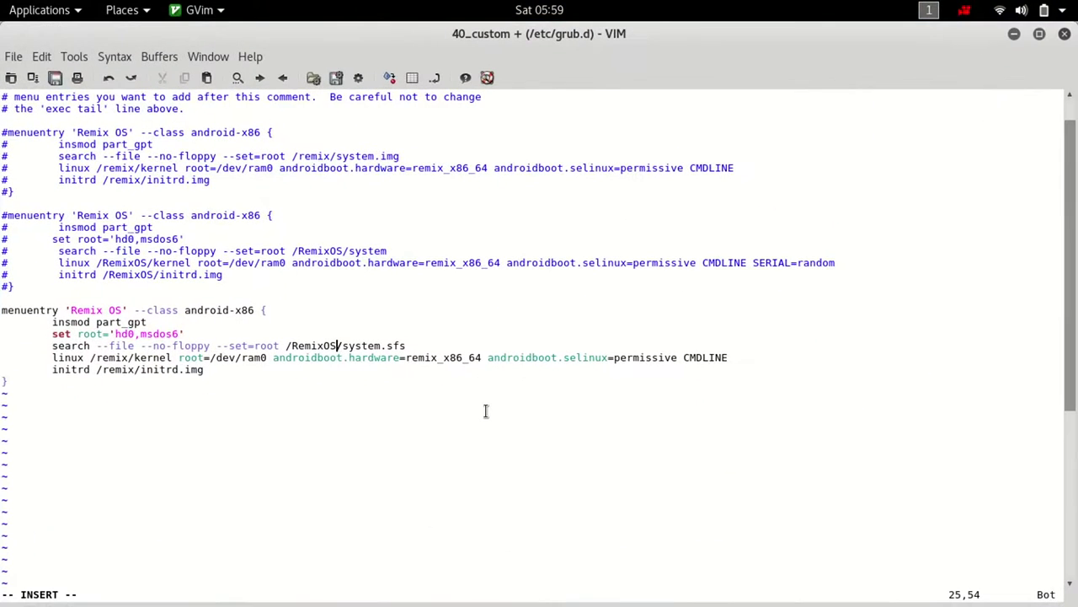
key("End")
mouse_move(428, 349)
left_mouse_down()
mouse_move(286, 352)
mouse_move(420, 355)
left_mouse_up()
key("BackSpace")
key("BackSpace")
key("BackSpace")
key("super")
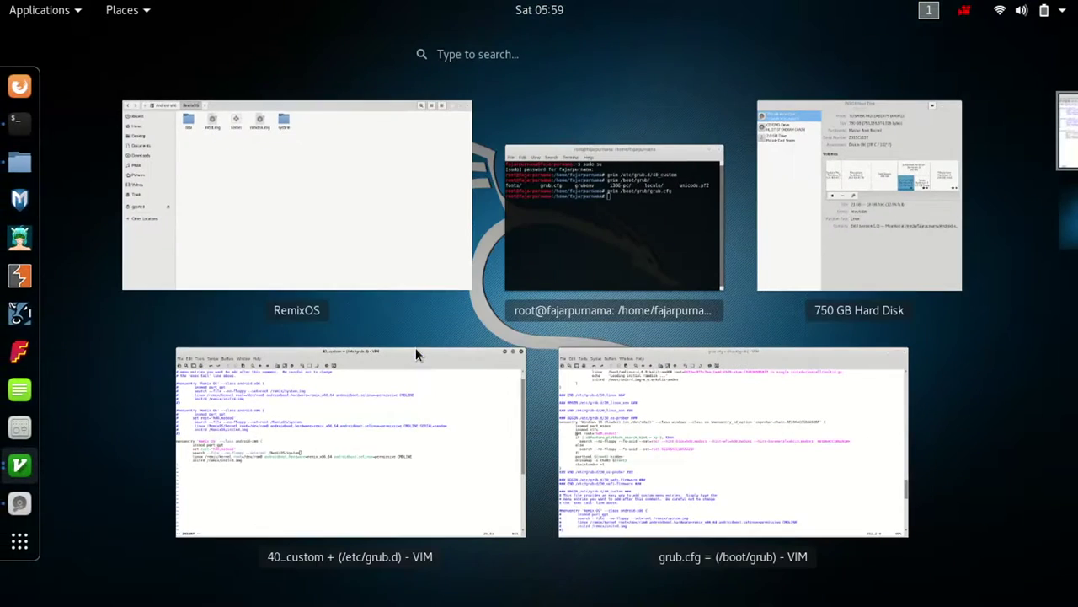
left_click(329, 207)
key("super")
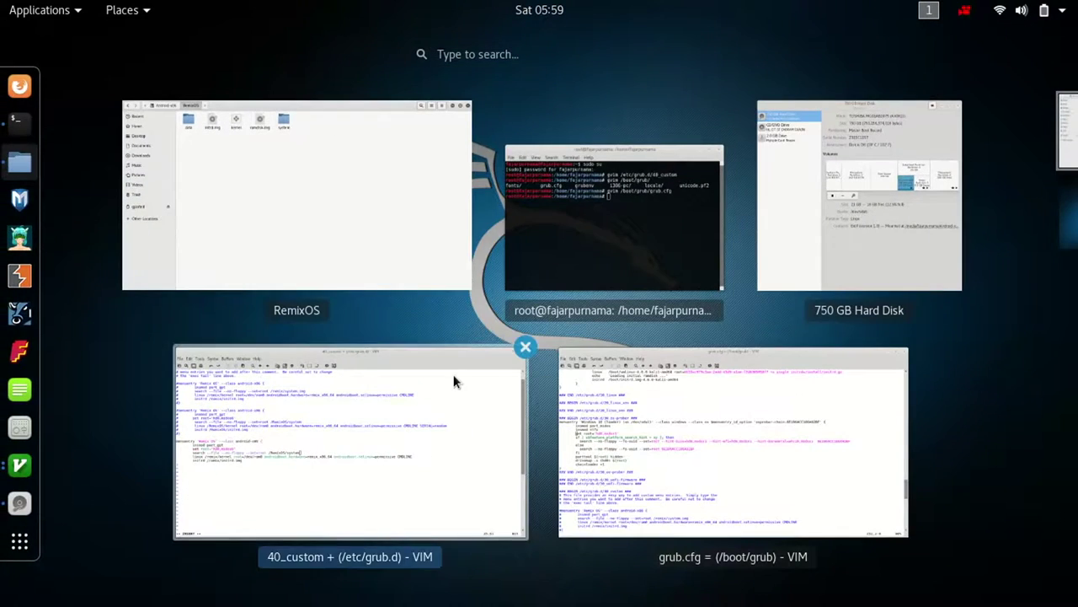
left_click(453, 374)
type("/")
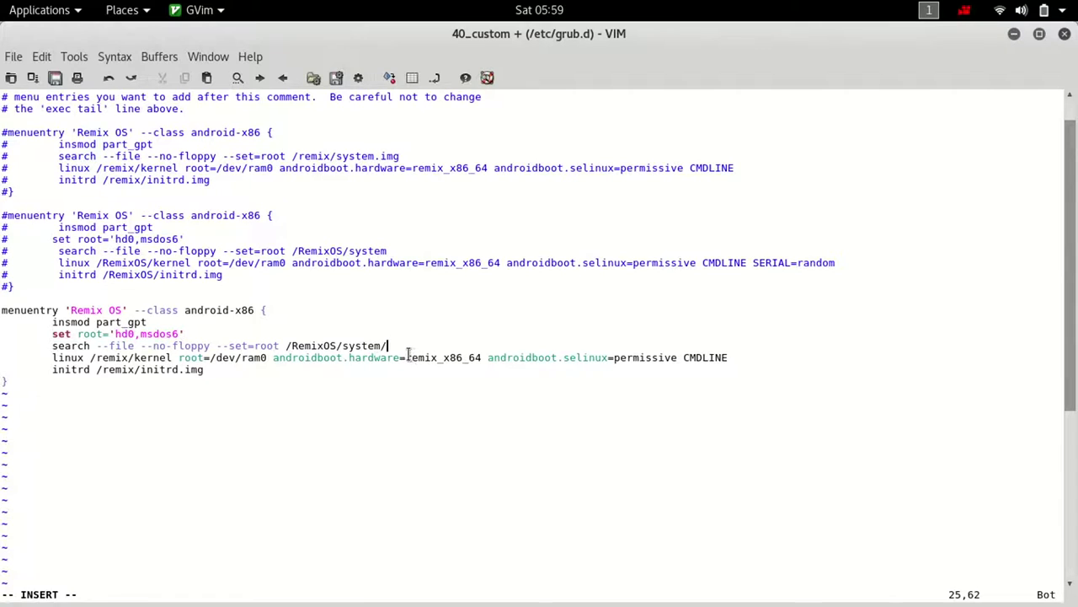
Undo the accidental search-path deletion and change the kernel path to /RemixOS/kernel
left_click_drag(407, 352, 296, 358)
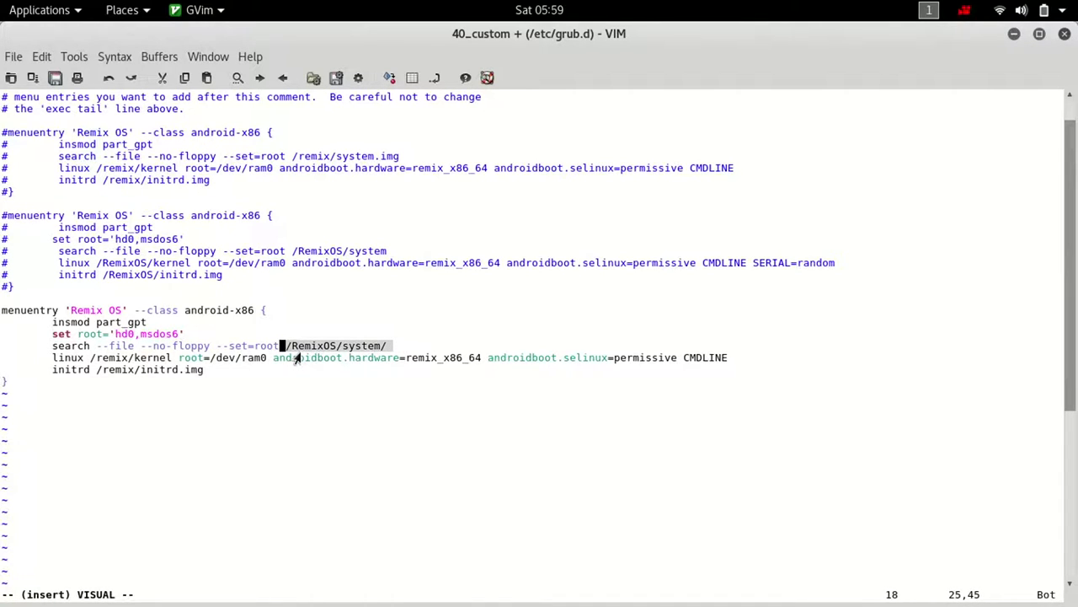
key("Delete")
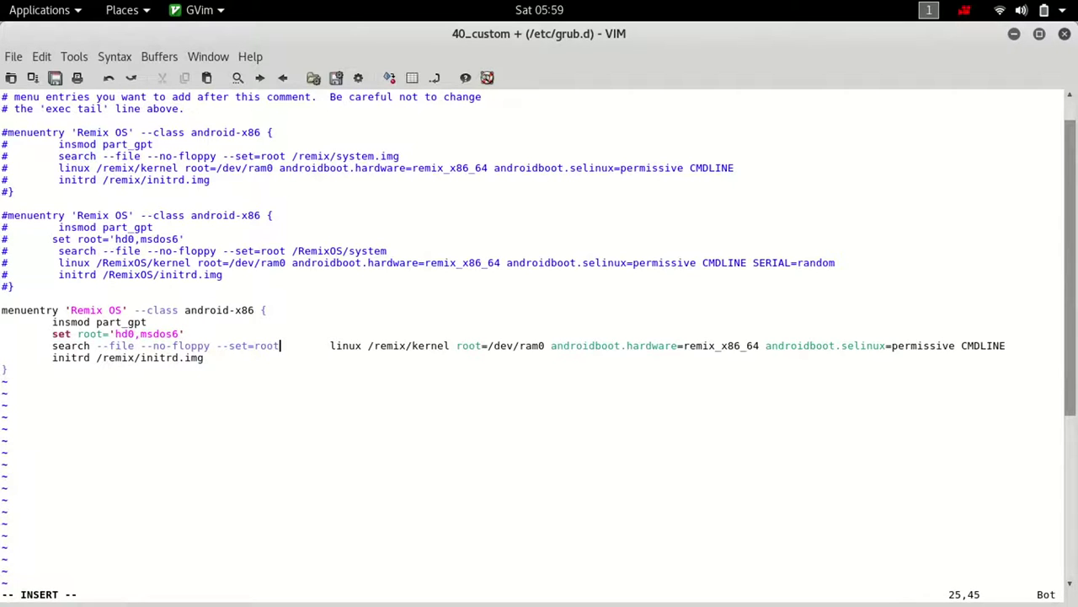
left_click(110, 80)
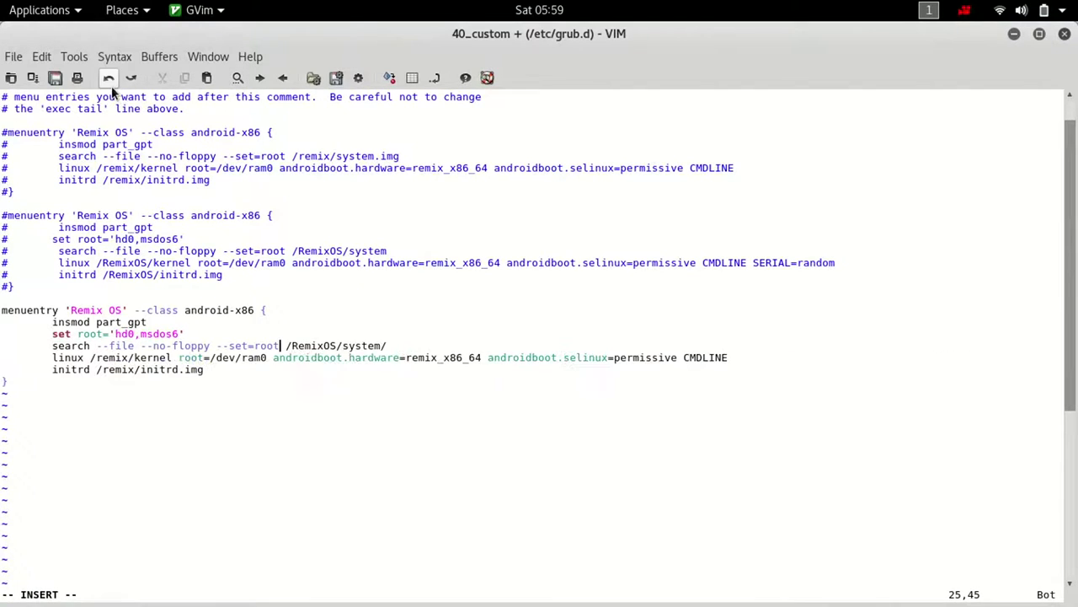
left_click(223, 376)
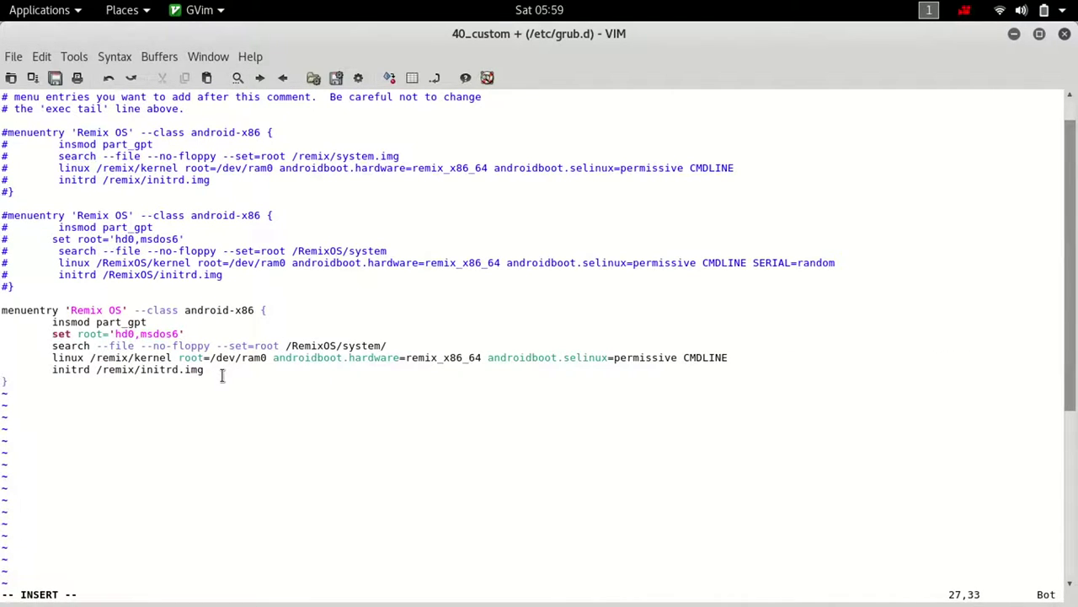
left_click_drag(103, 357, 111, 358)
left_click(103, 358)
key("BackSpace")
type("R")
key("Right")
key("Right")
key("Right")
key("Right")
type("OS")
key("Right")
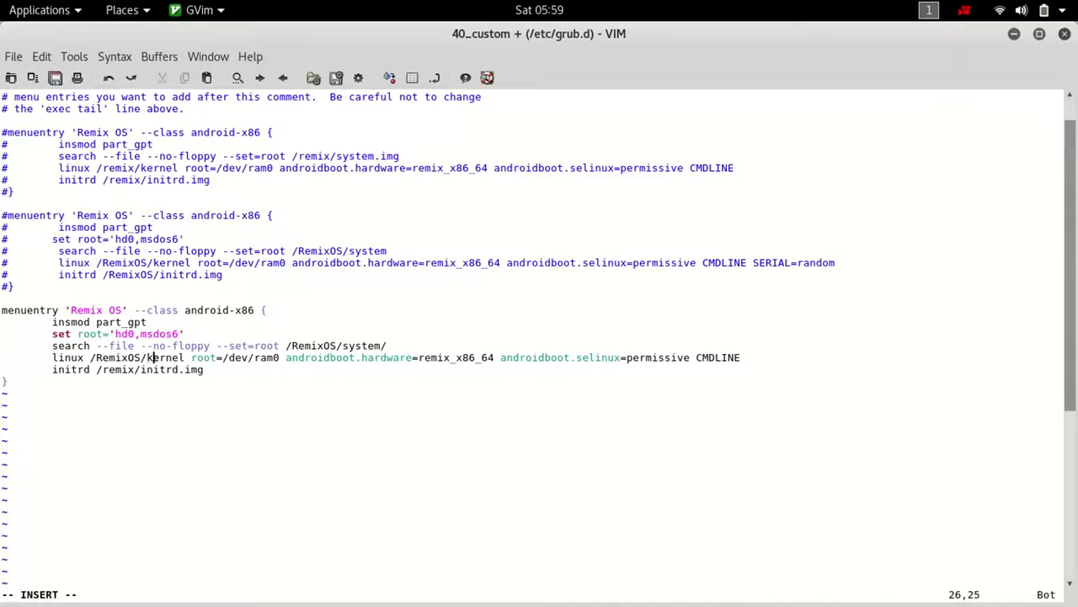
Change the initrd line's path from /remix/ to /RemixOS/initrd.img
left_click(212, 357)
key("super")
left_click(211, 166)
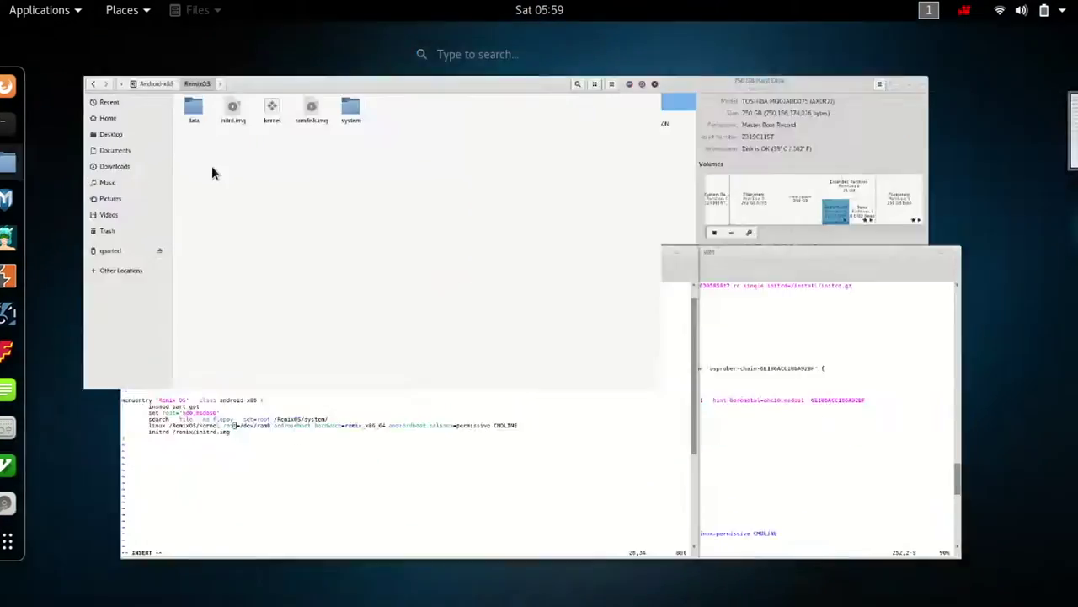
key("super")
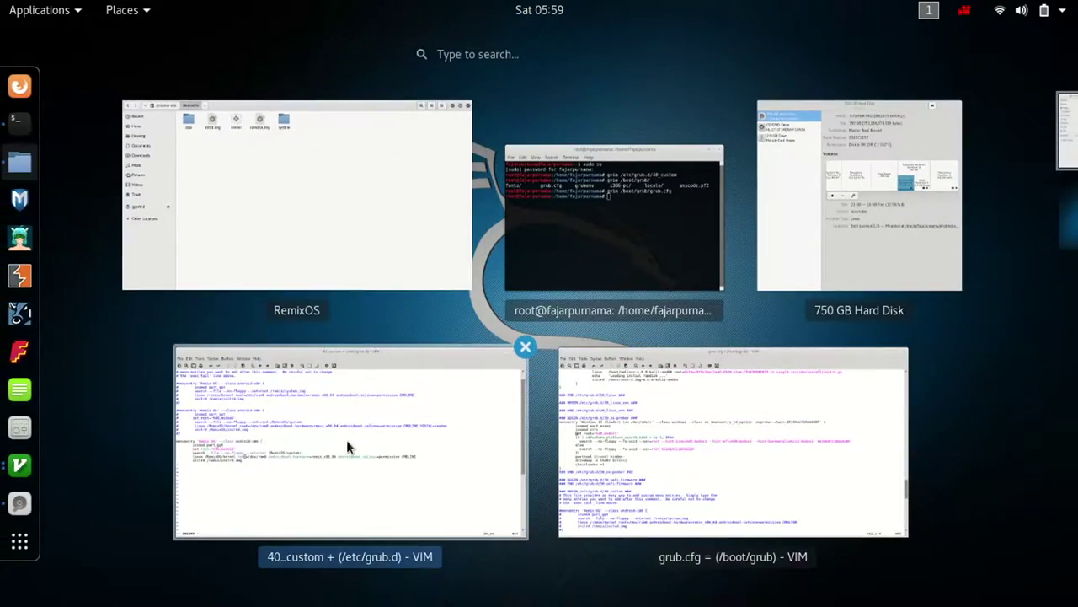
left_click(351, 447)
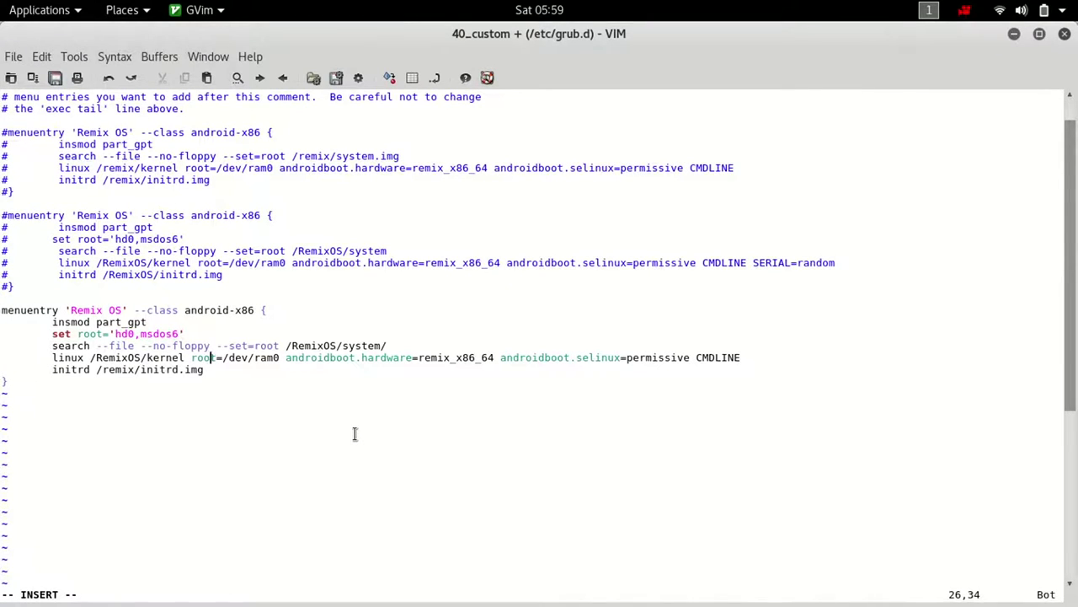
key("Right")
key("Right")
key("Right")
key("Right")
key("Right")
key("Right")
key("Right")
key("Right")
key("Right")
key("Right")
key("Right")
key("Right")
key("Right")
key("Right")
key("Right")
key("Right")
key("Right")
key("Right")
key("Right")
key("Right")
key("Right")
key("Right")
key("Right")
key("Right")
key("Right")
key("Right")
key("Right")
key("Right")
key("Right")
key("Right")
key("Right")
key("Right")
key("Right")
key("Right")
key("Right")
key("Right")
key("Right")
key("Right")
key("Down")
key("super")
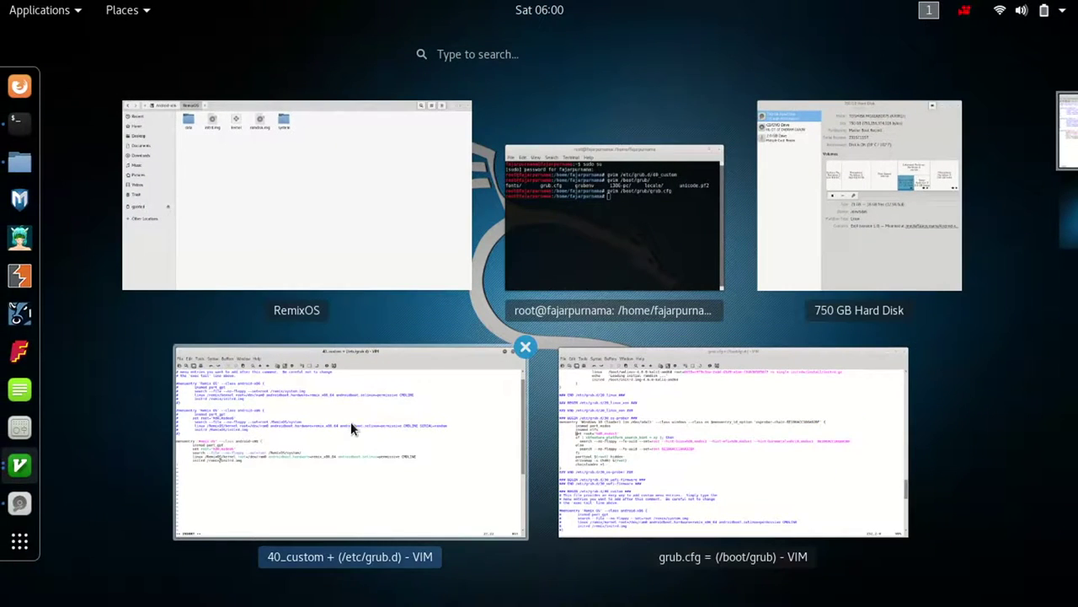
left_click(347, 377)
key("Left")
key("Left")
key("Left")
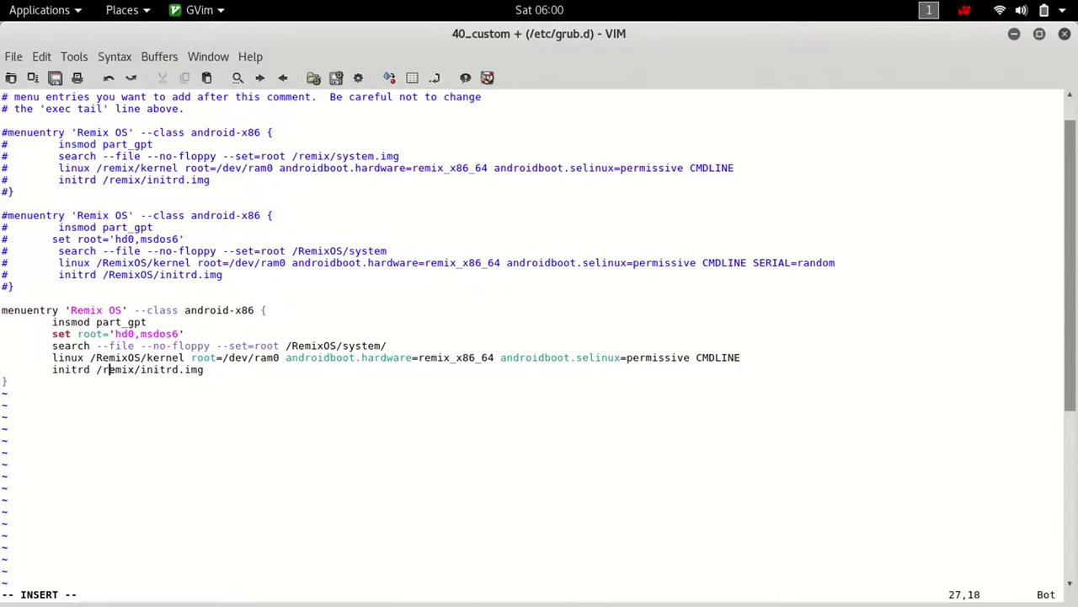
key("Delete")
type("R")
key("Right")
key("Right")
key("Right")
key("Right")
type("OS")
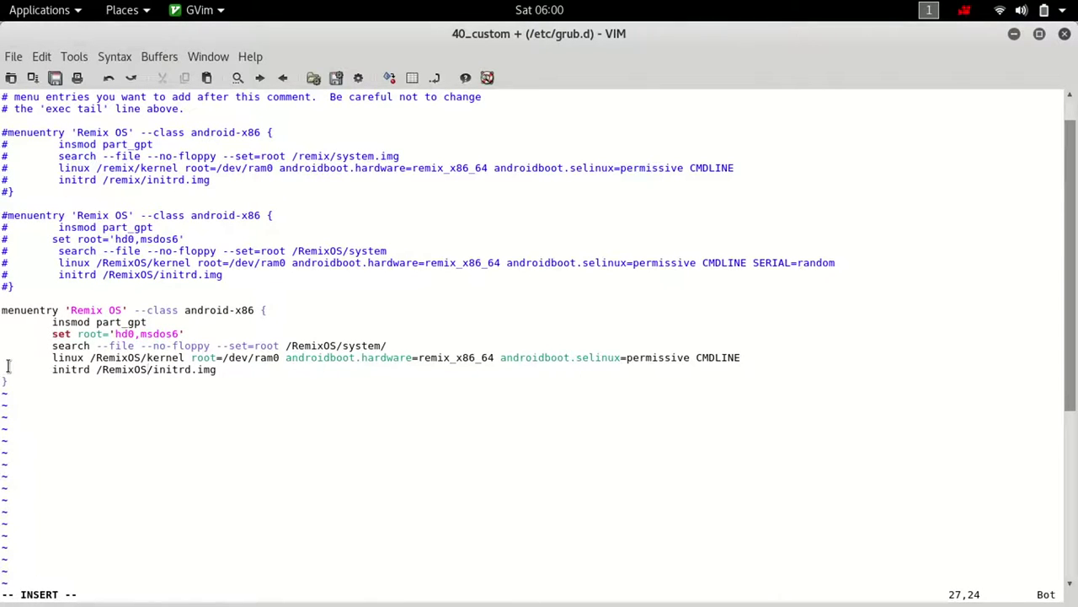
Save the edited 40_custom file and launch Firefox from the dock
left_click(56, 77)
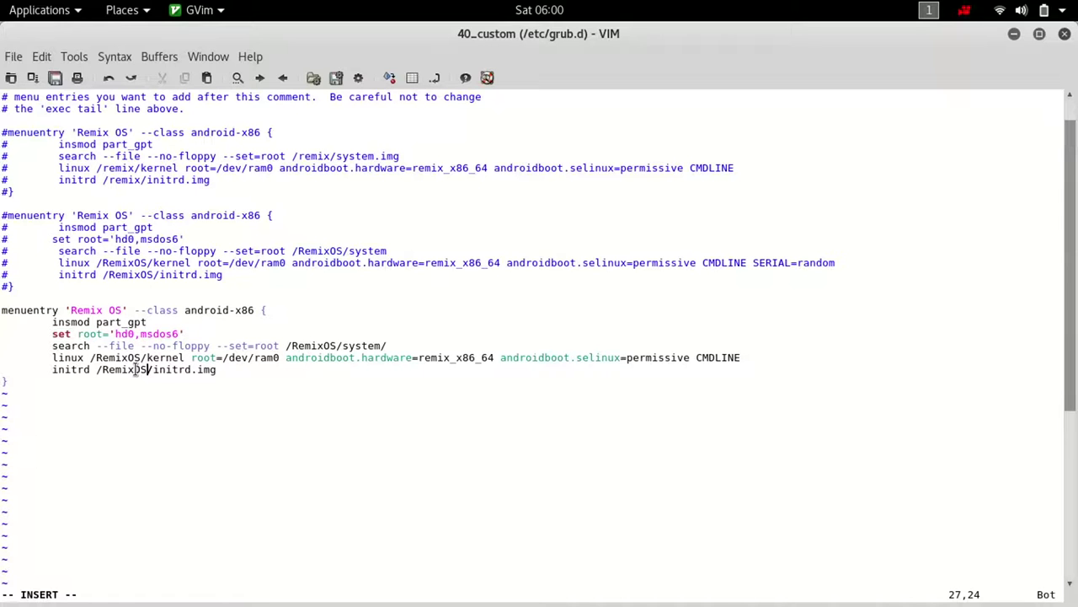
key("super")
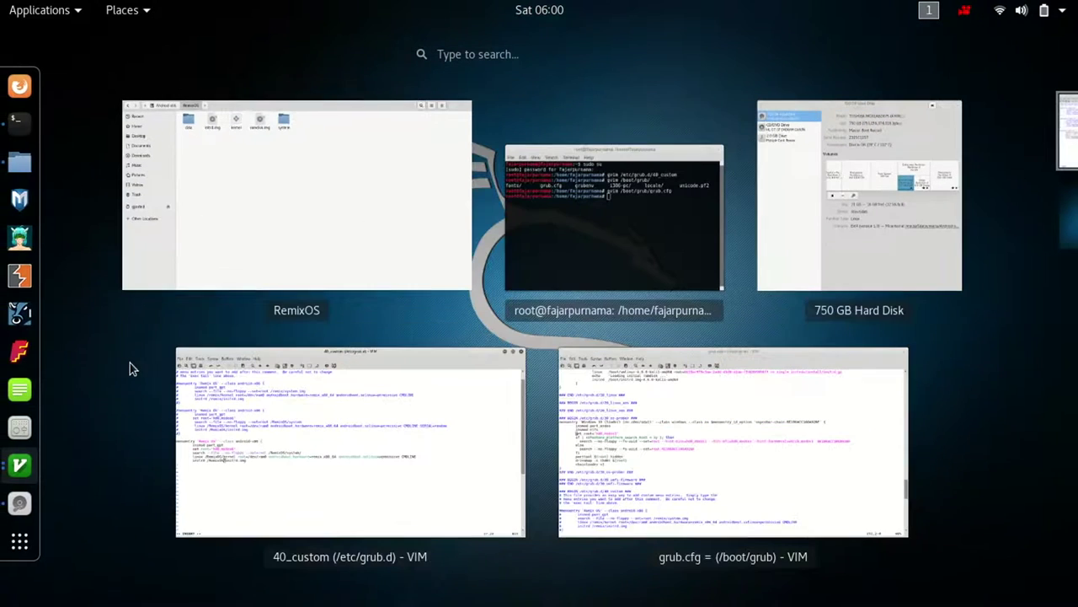
left_click(7, 86)
Close the Disks and grub.cfg windows, then switch to the Firefox window
key("super")
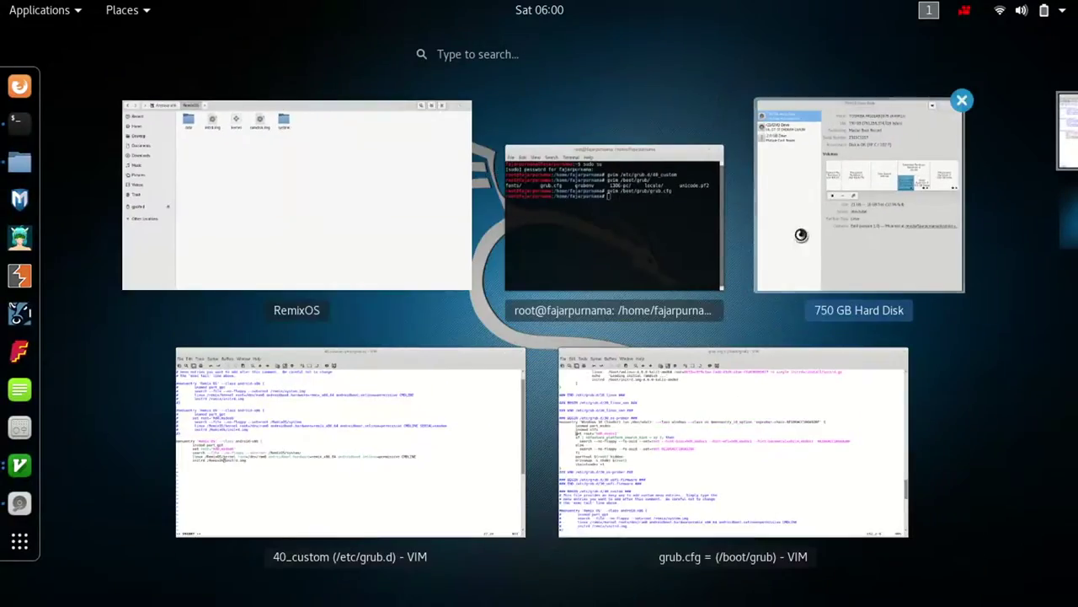
left_click(801, 235)
left_click(843, 37)
key("super")
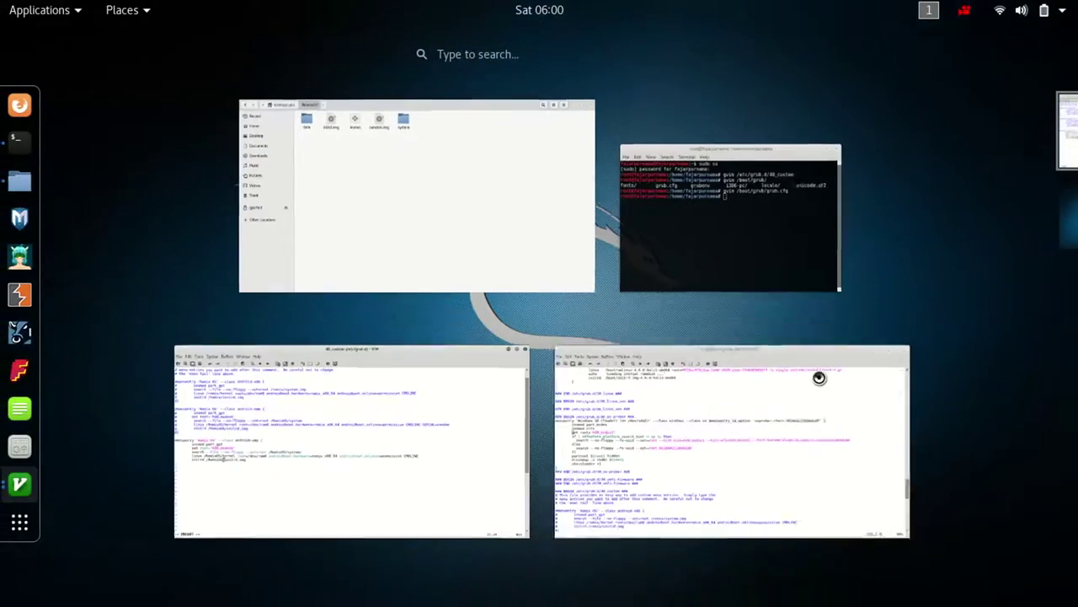
left_click(907, 347)
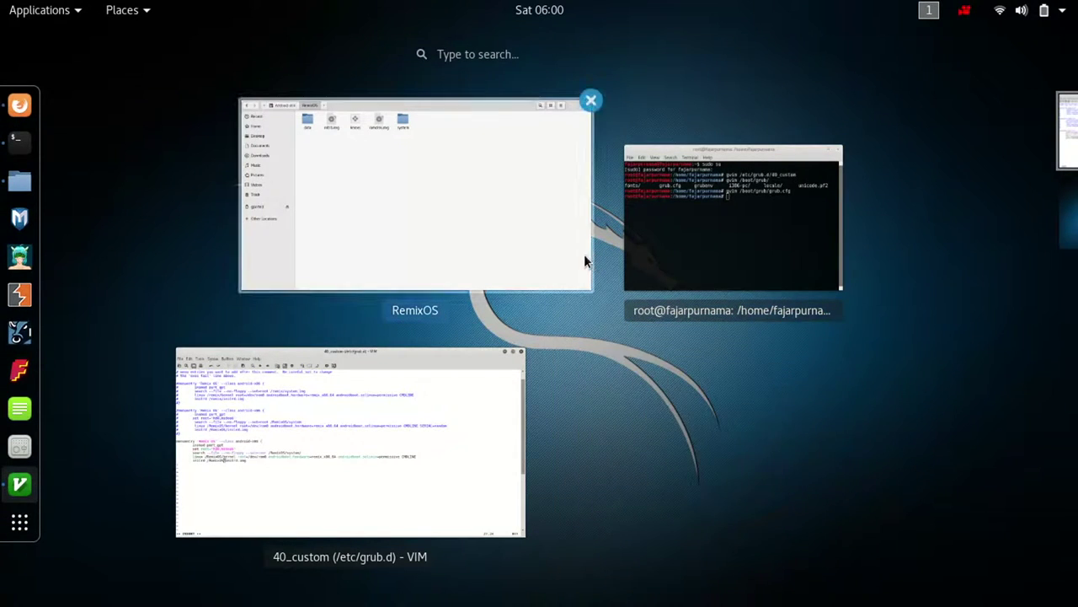
left_click(616, 376)
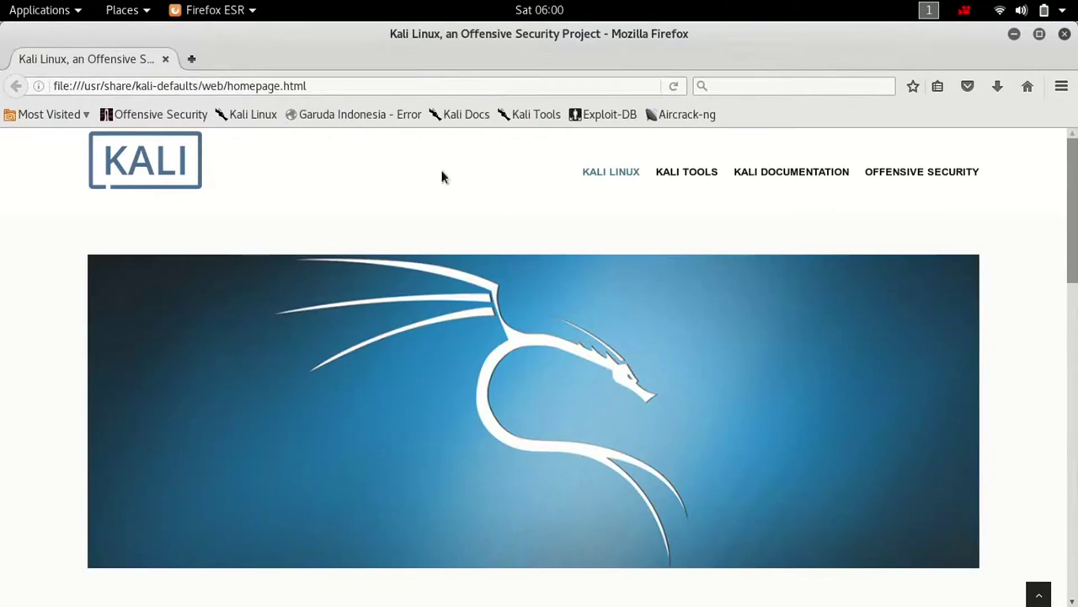
left_click(321, 86)
type("www.google.com/")
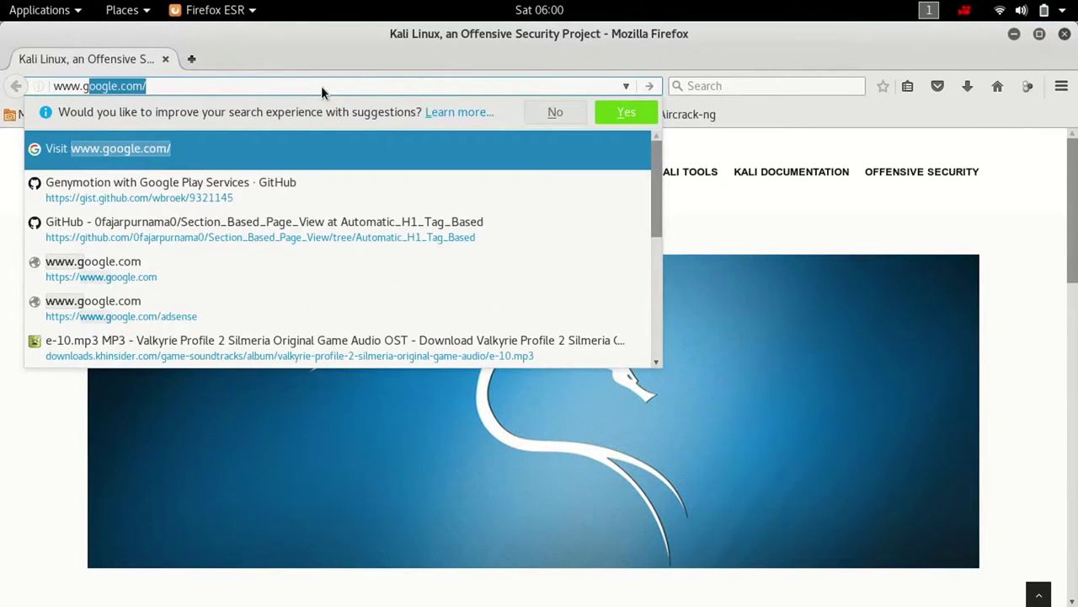
key("Return")
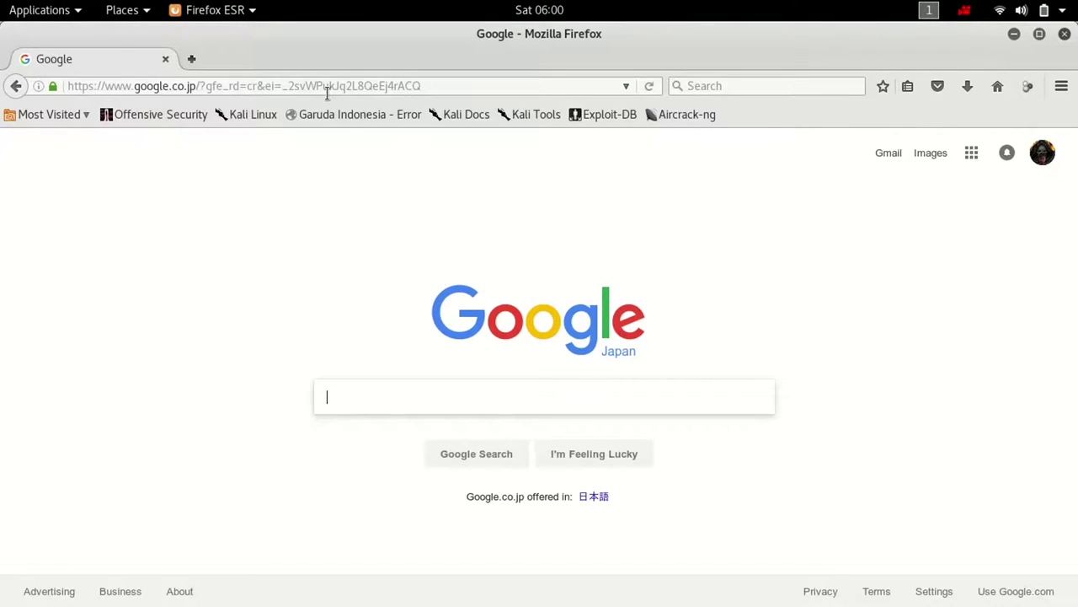
type("rm")
key("BackSpace")
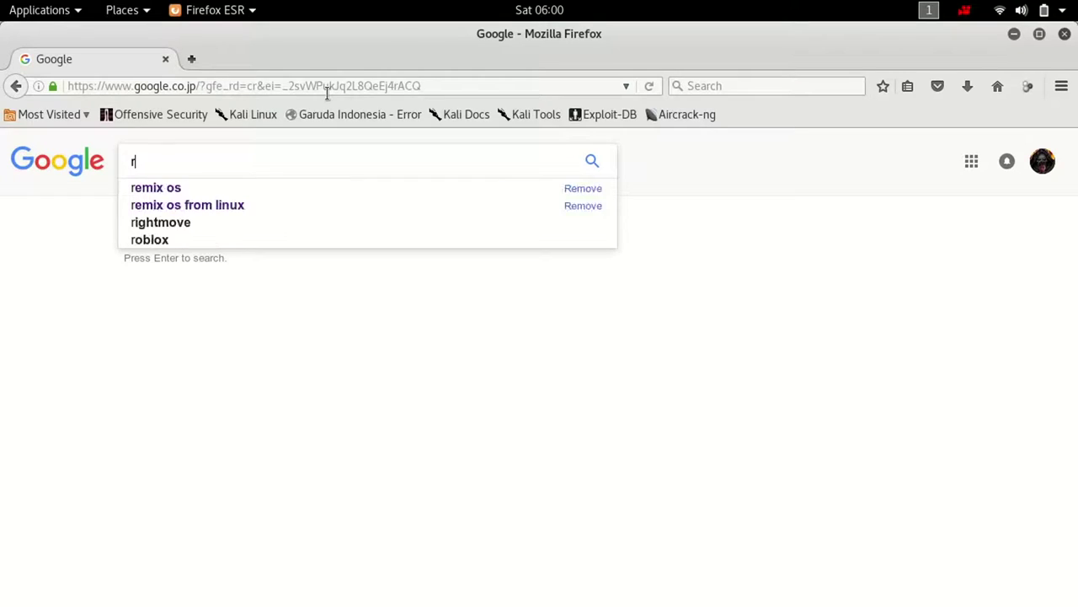
type("em")
key("Down")
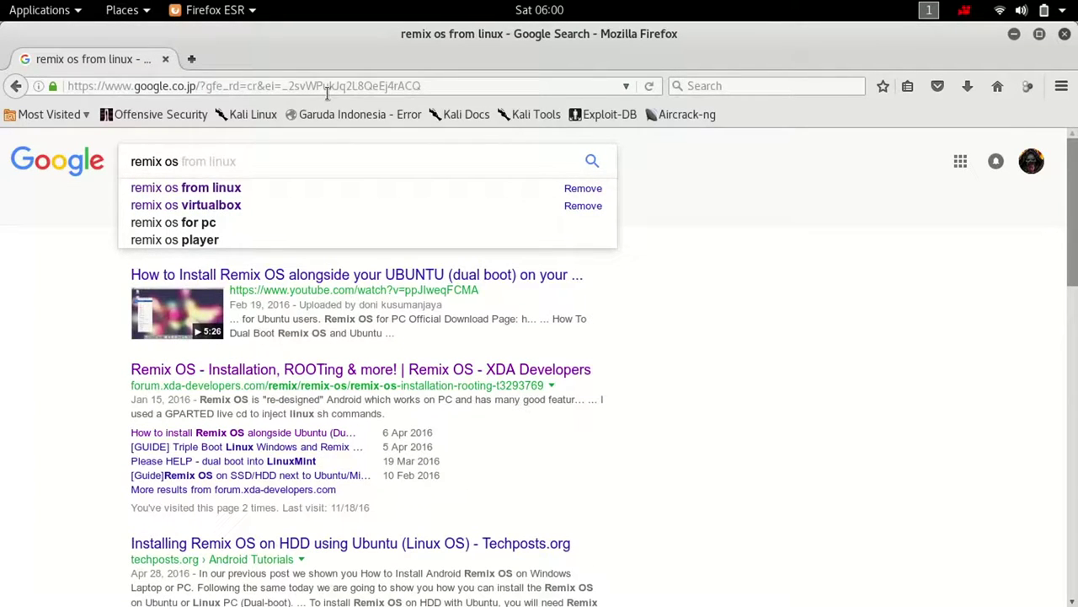
type("n")
key("BackSpace")
type("co")
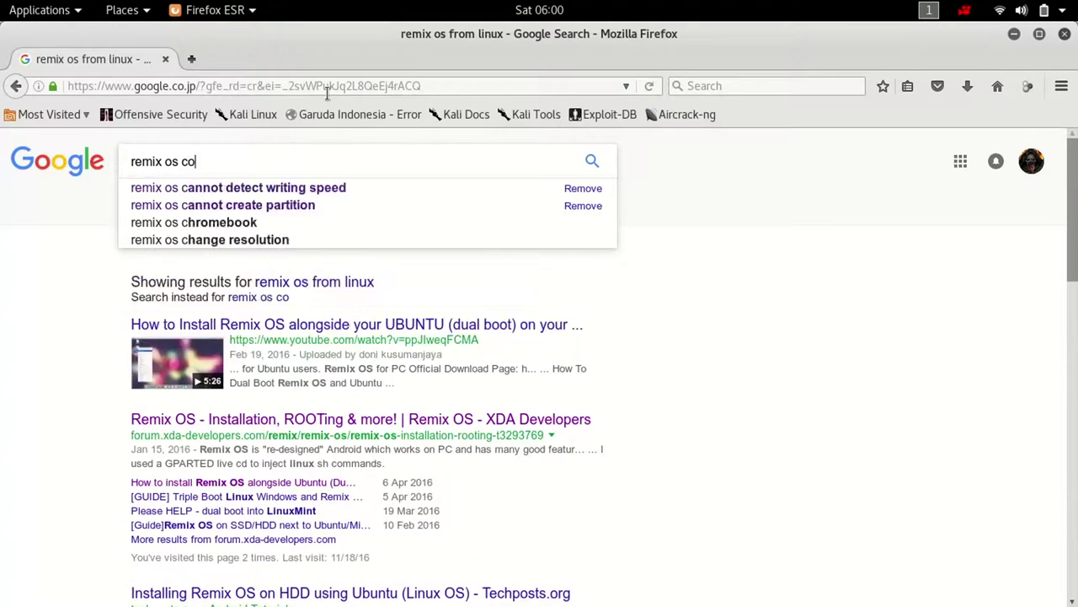
type("nnect to go")
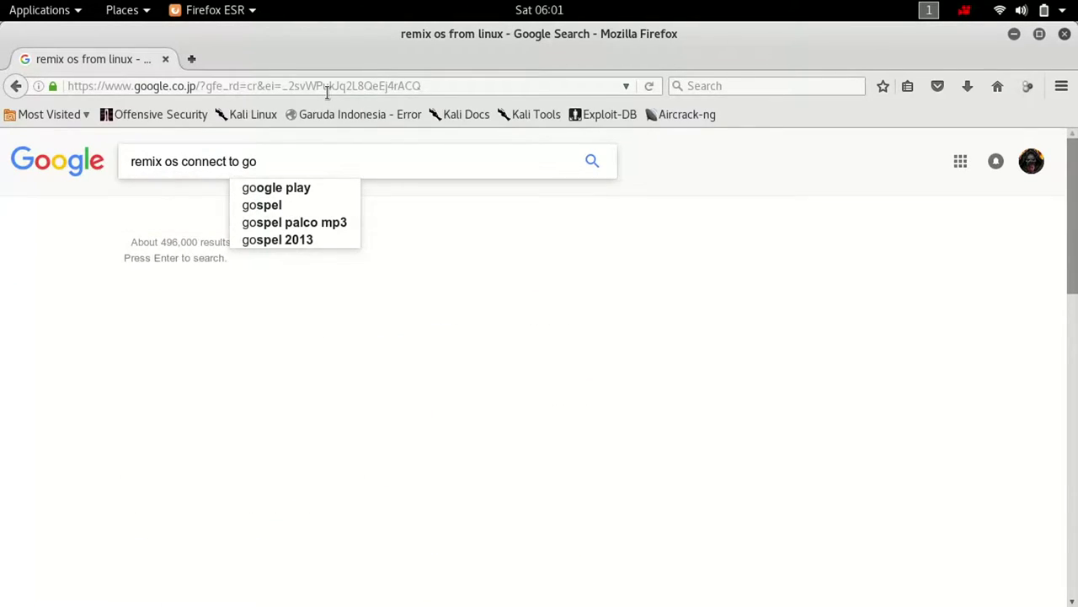
type("ogle server")
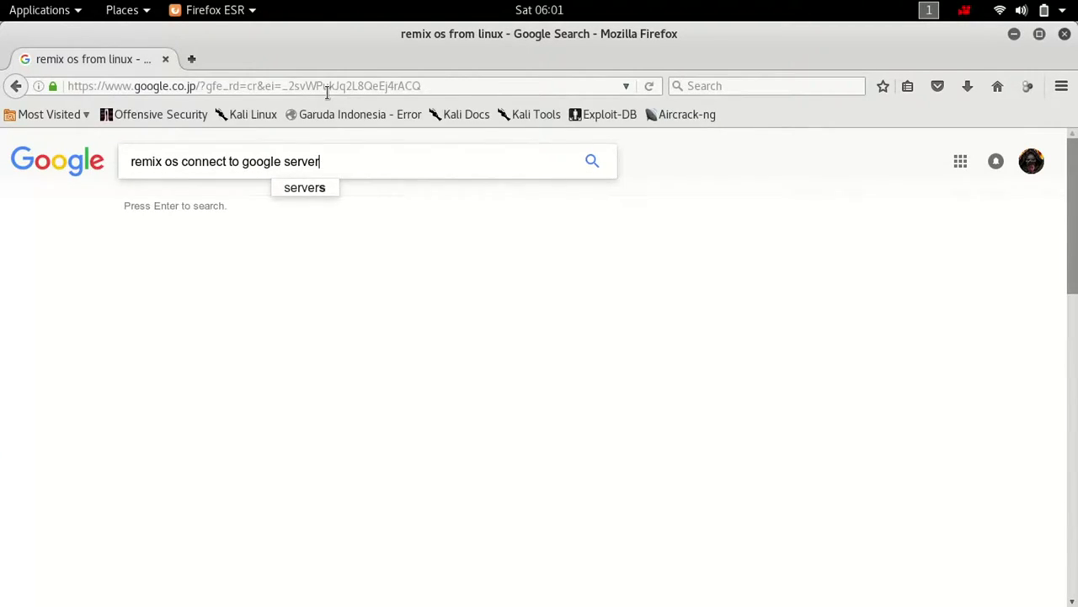
key("Return")
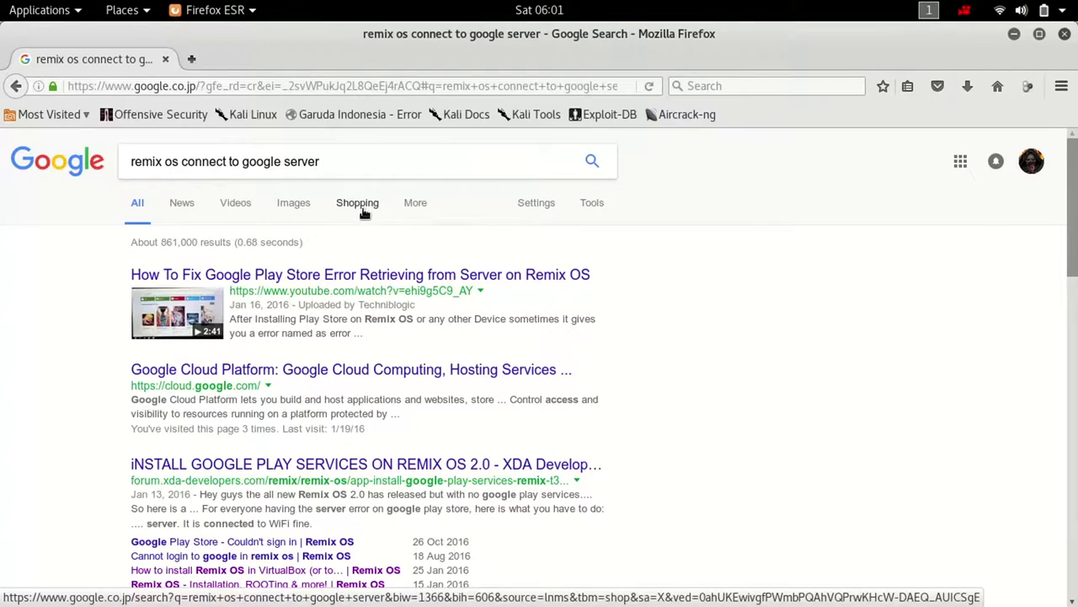
Change the query to 'remix os cannot connect to google server'
scroll(362, 211, "down", 2)
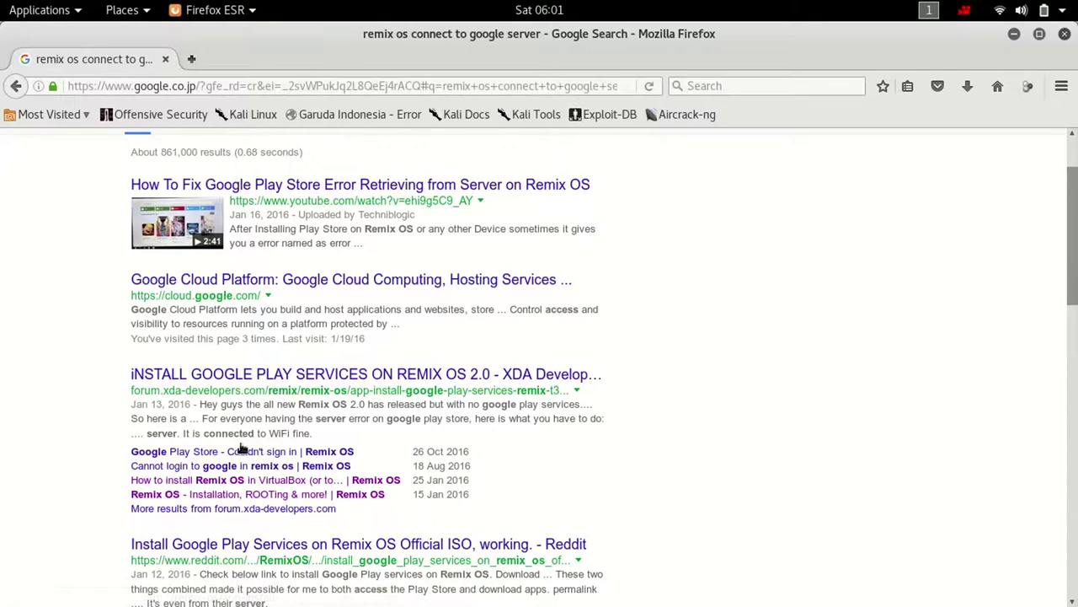
scroll(238, 498, "up", 2)
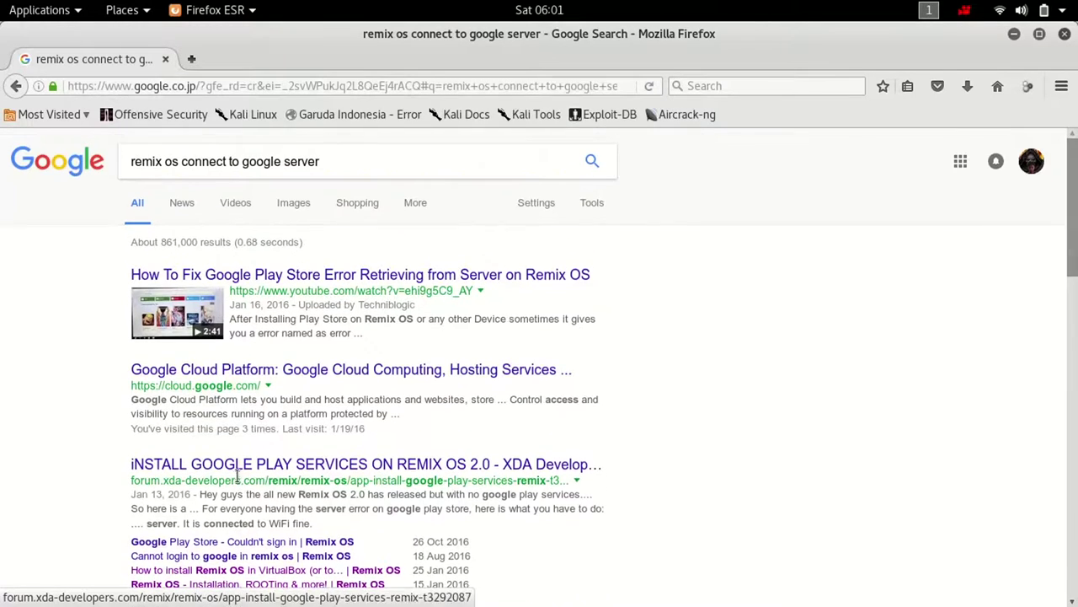
left_click(329, 168)
left_click_drag(329, 168, 192, 175)
type("ca")
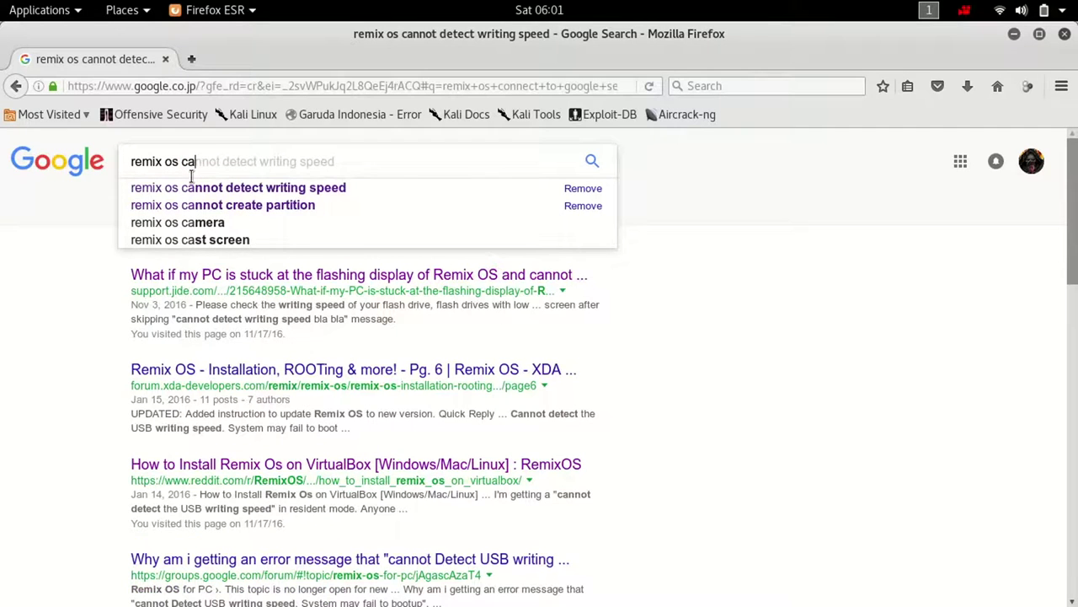
type("nnot conne")
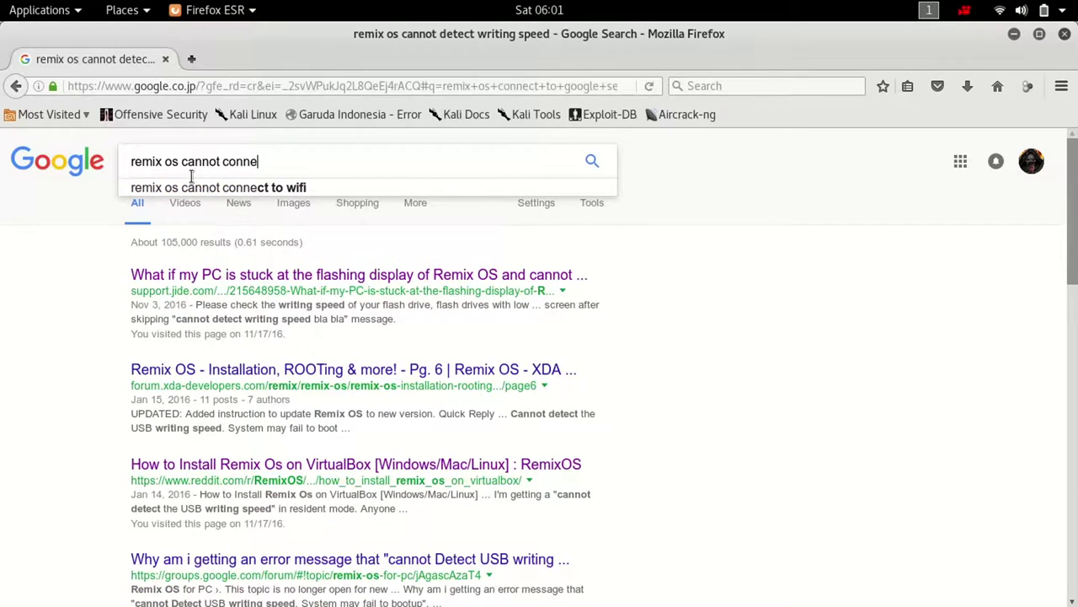
type("ct to goog")
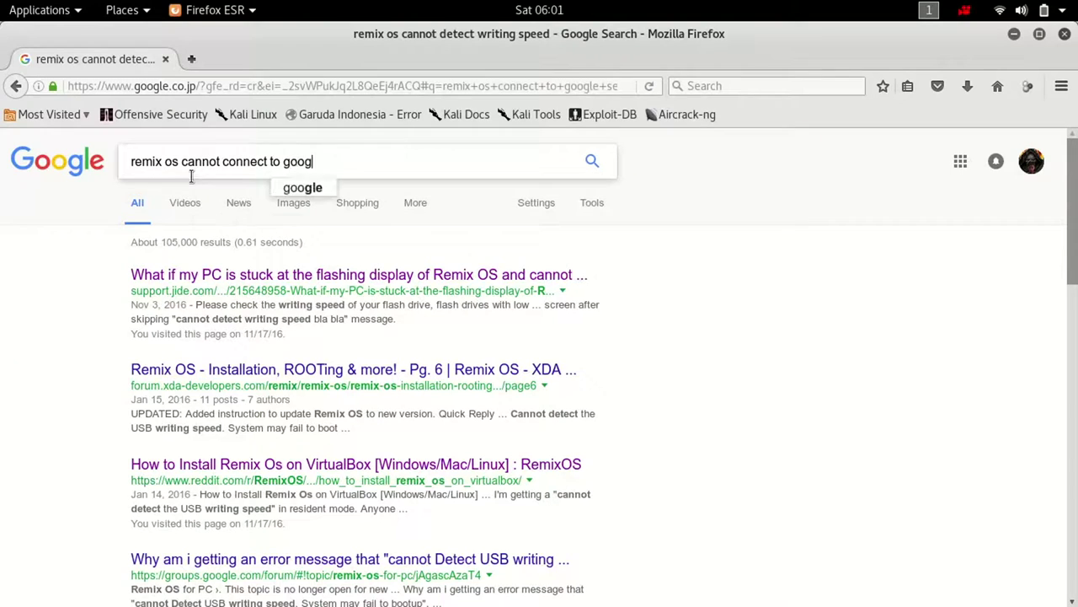
type("le server")
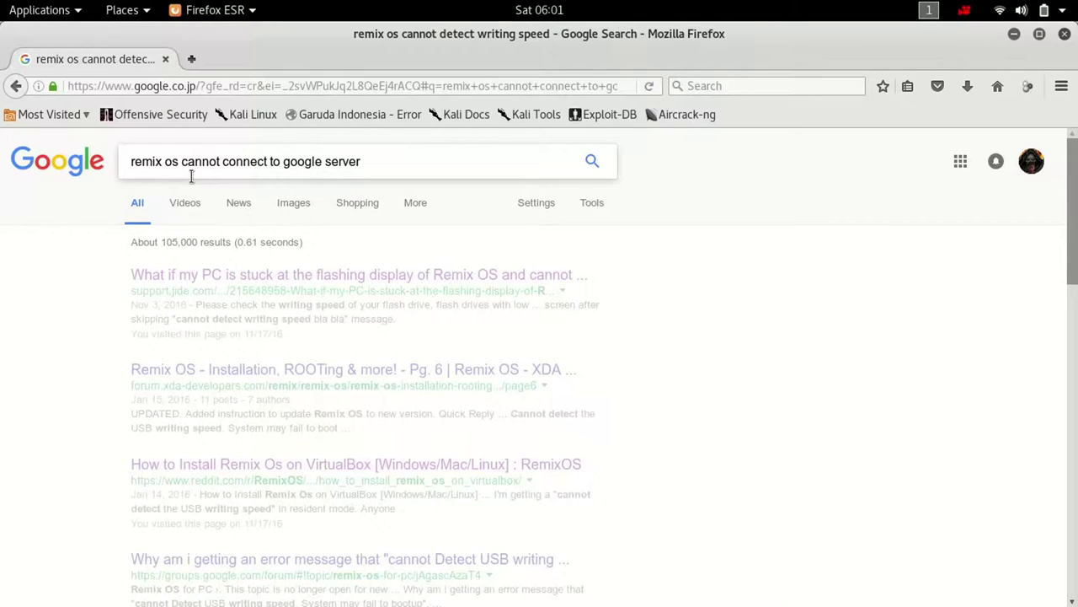
Open the Google Groups result in a new background tab
scroll(325, 268, "down", 3)
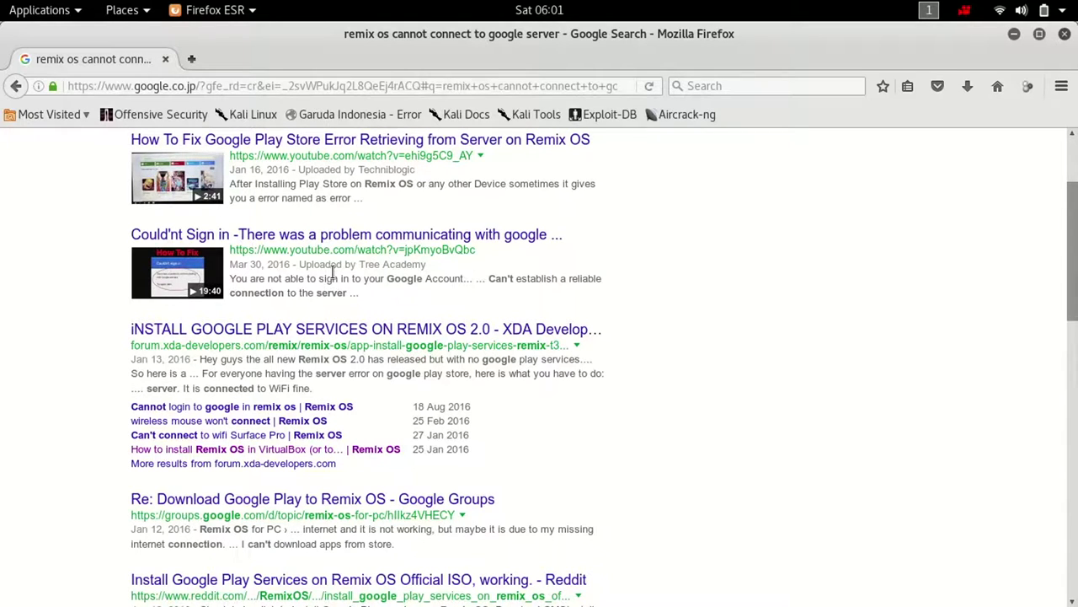
scroll(330, 310, "down", 1)
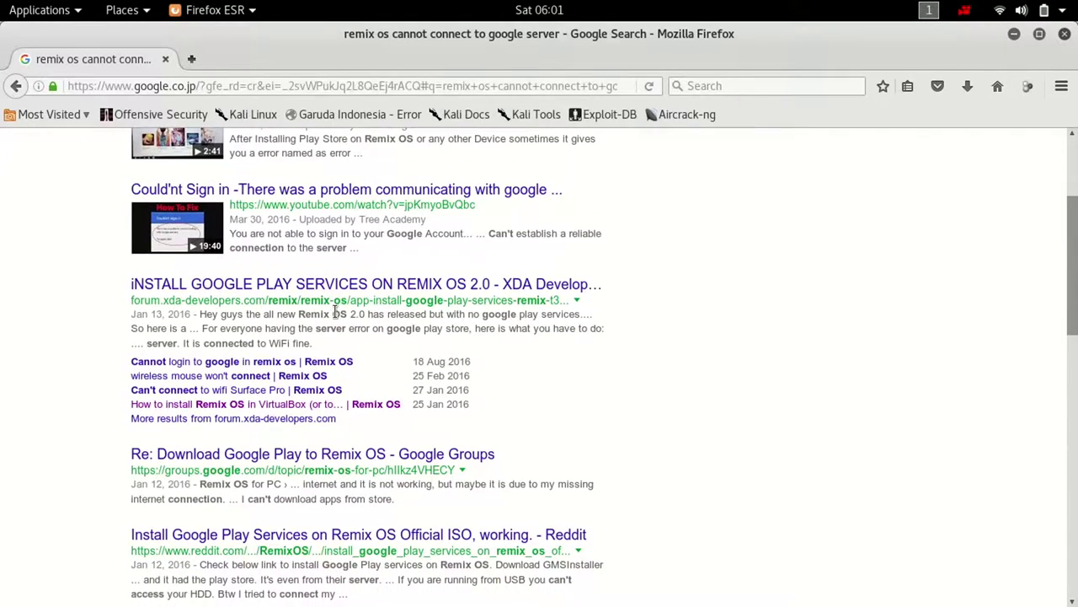
scroll(330, 310, "down", 2)
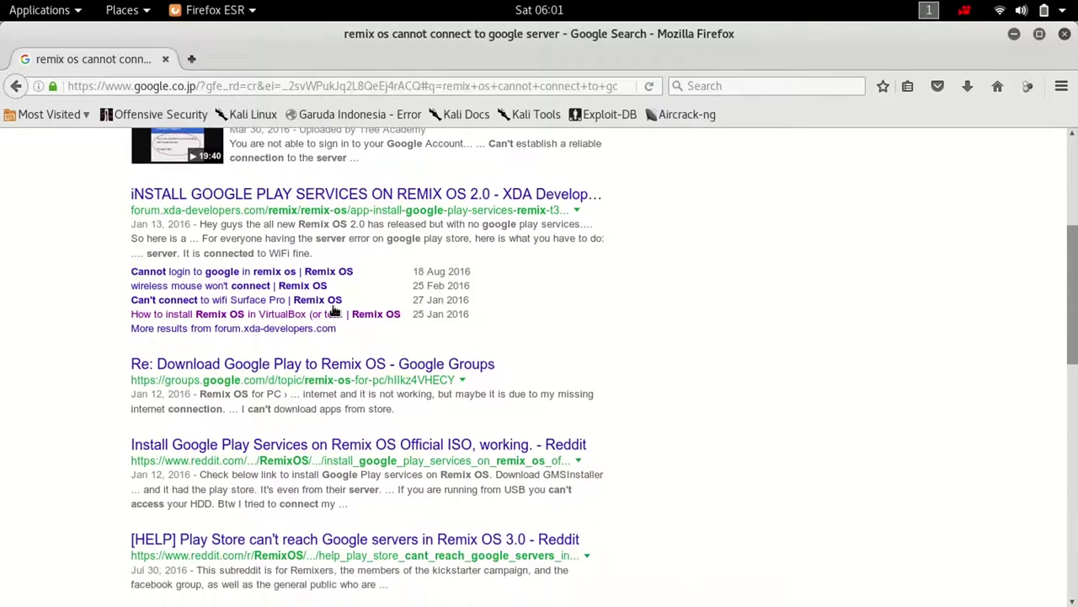
right_click(297, 373)
left_click(337, 379)
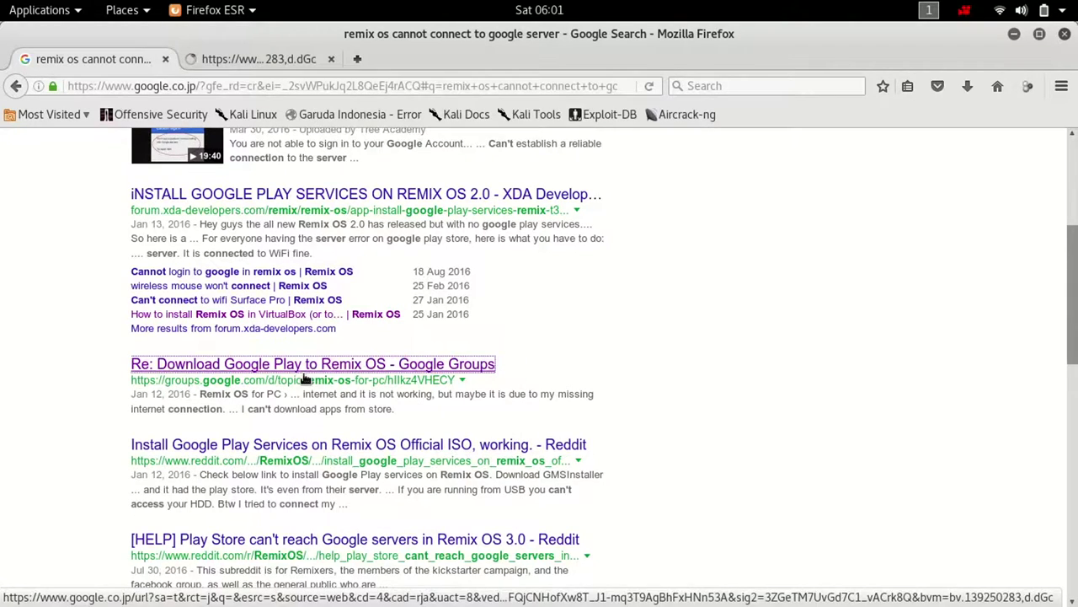
Start rewording the query, trimming it back to 'remix os'
scroll(285, 184, "down", 4)
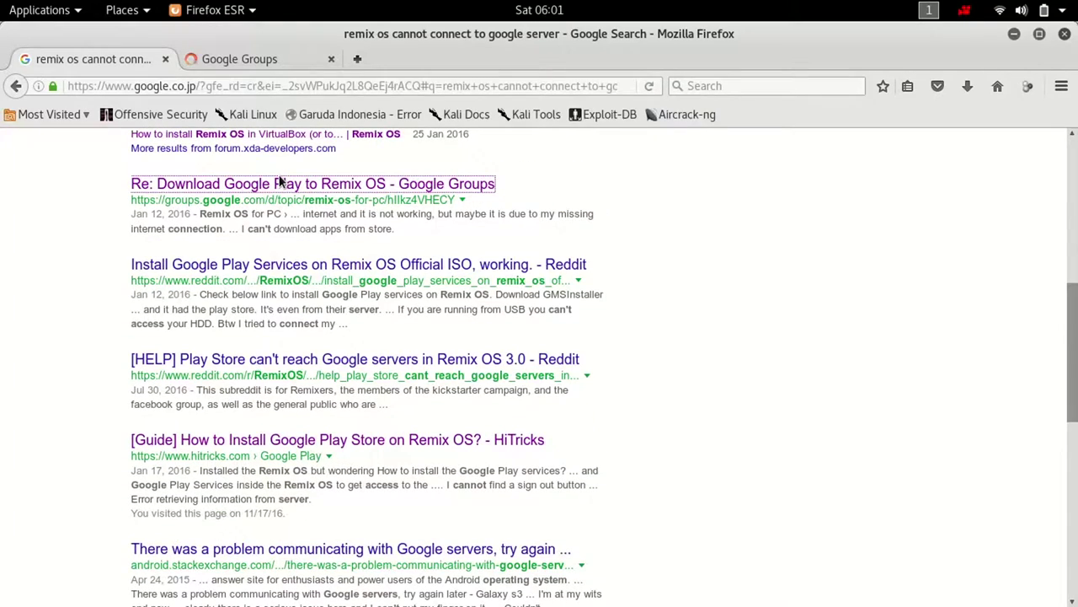
scroll(282, 181, "up", 10)
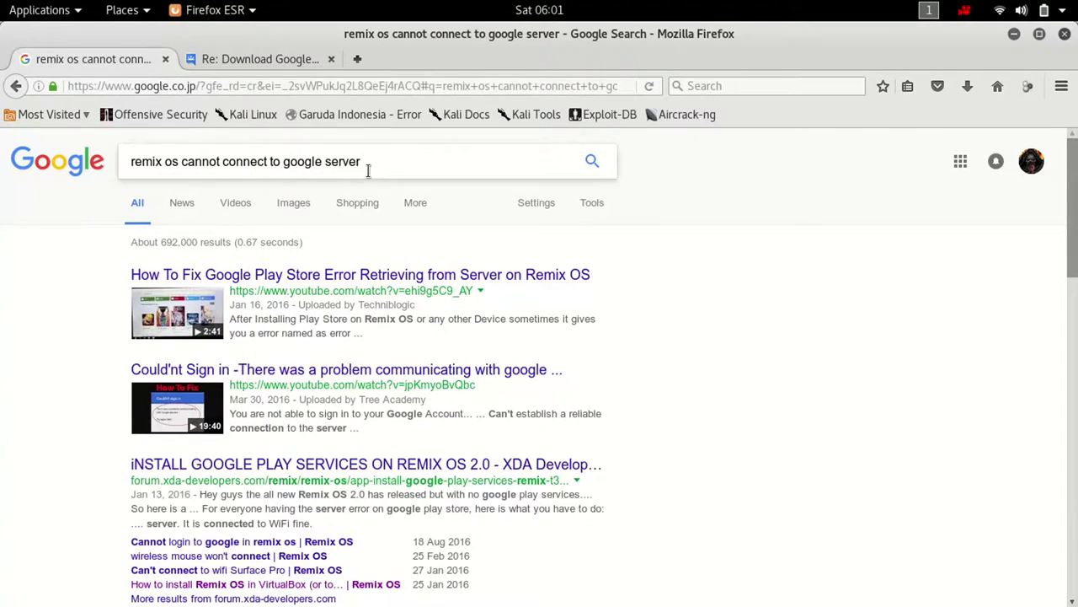
left_click_drag(367, 171, 197, 175)
type("com")
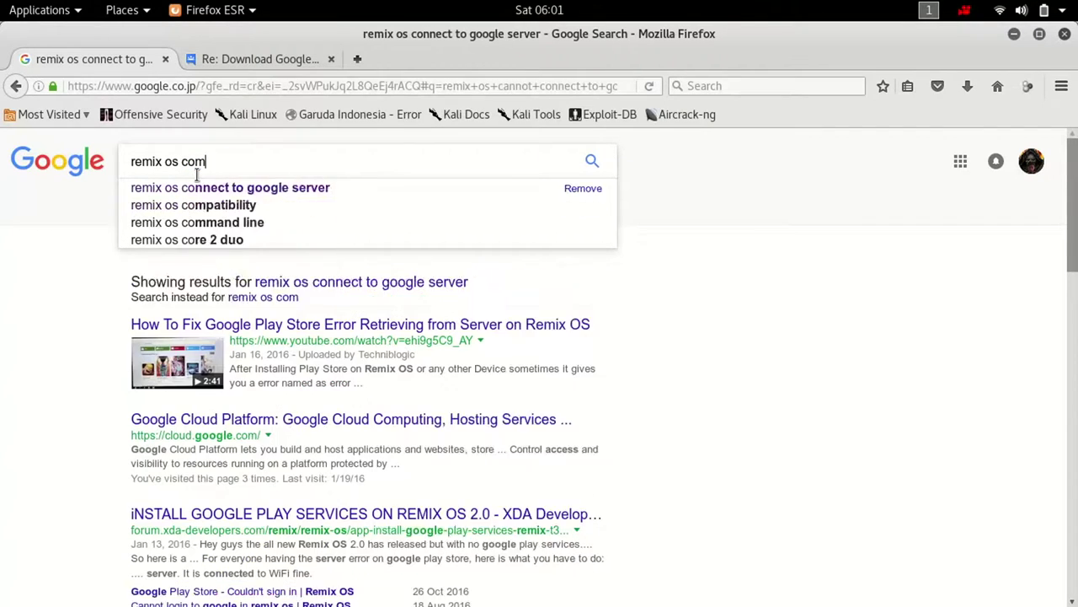
type("munication")
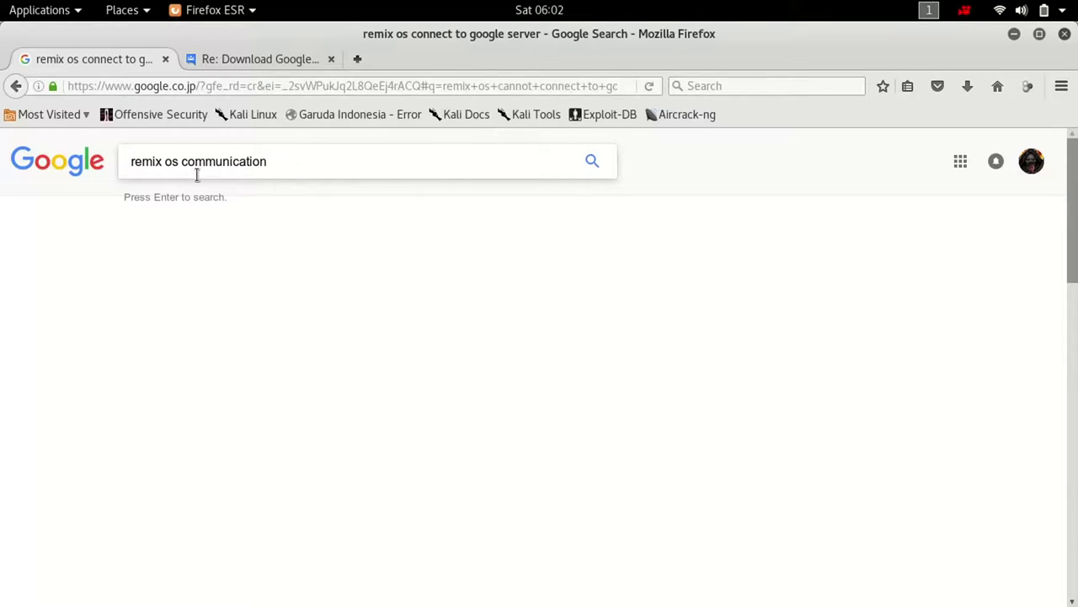
type(" w")
key("BackSpace")
key("BackSpace")
key("BackSpace")
key("BackSpace")
key("BackSpace")
key("BackSpace")
key("BackSpace")
key("BackSpace")
key("BackSpace")
key("BackSpace")
key("BackSpace")
key("BackSpace")
key("BackSpace")
key("BackSpace")
key("BackSpace")
key("BackSpace")
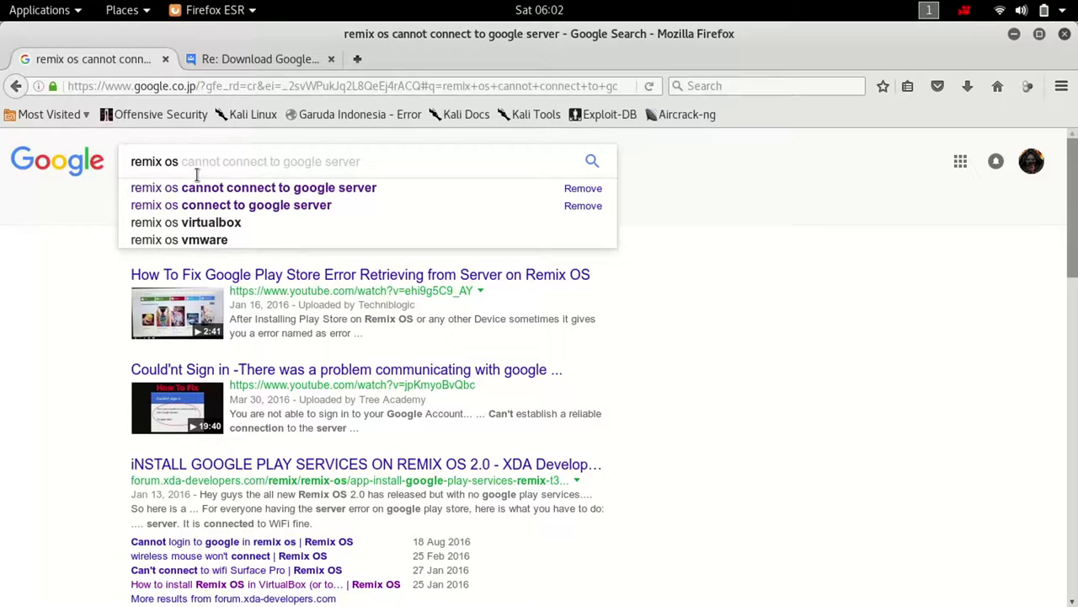
Read the Google Groups thread down to the GMSActivator.apk post, then close its tab
left_click(253, 59)
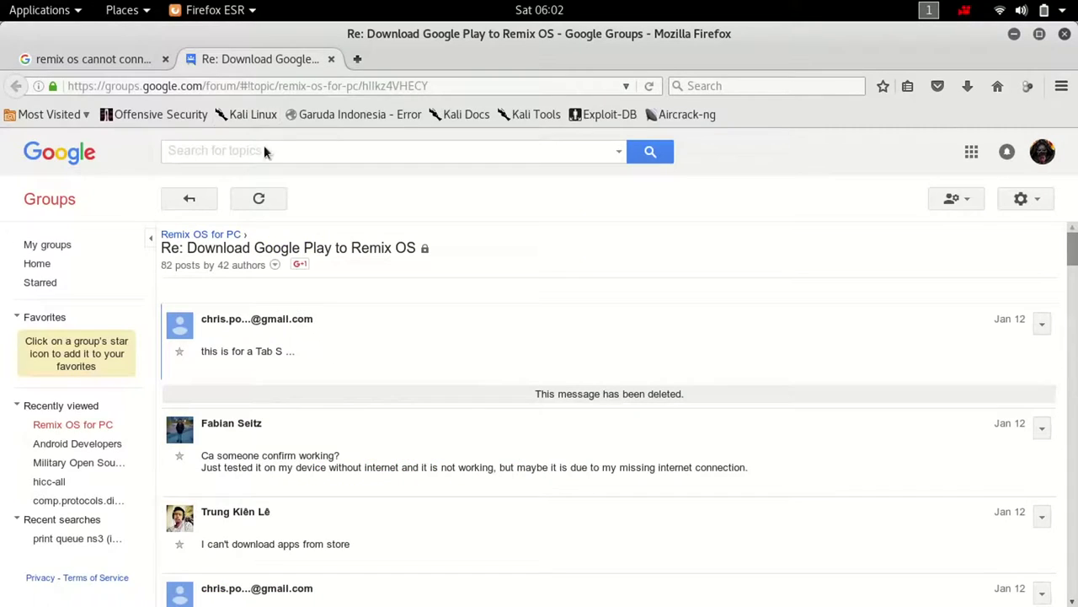
scroll(386, 269, "down", 2)
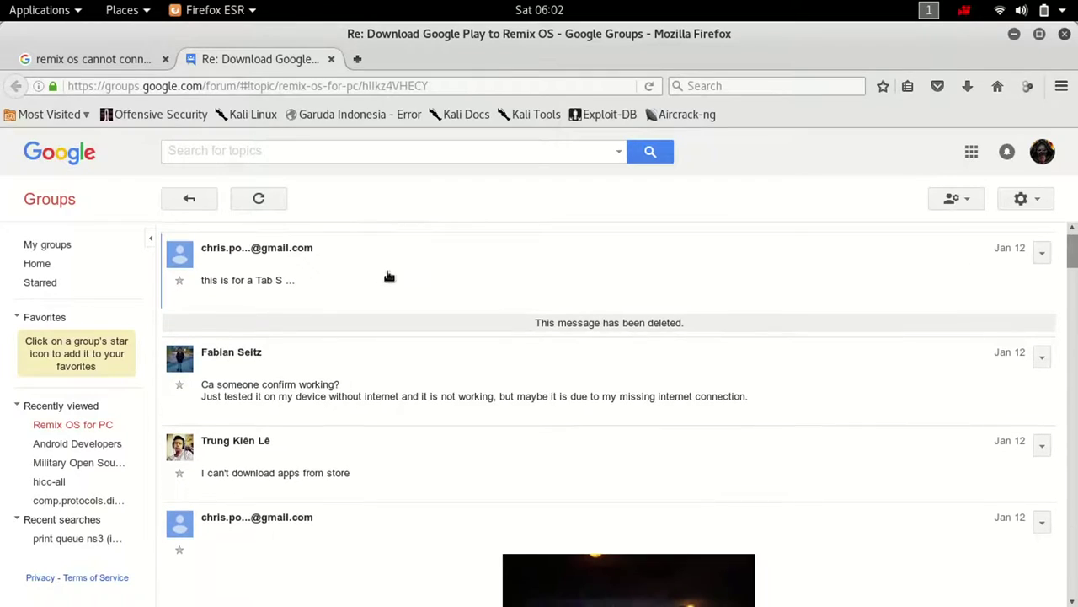
scroll(380, 332, "down", 10)
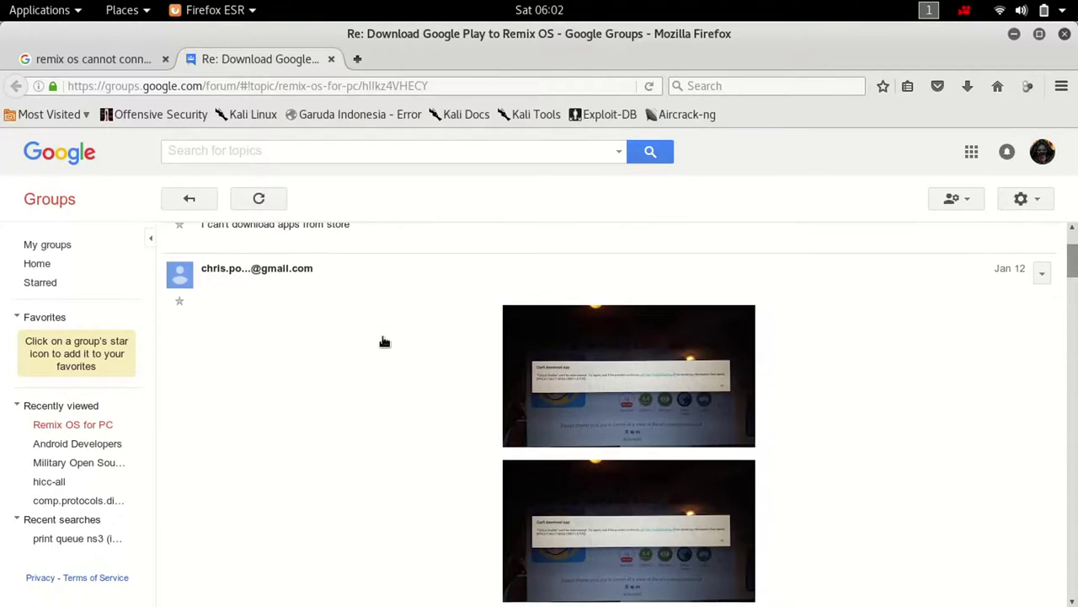
scroll(379, 337, "down", 7)
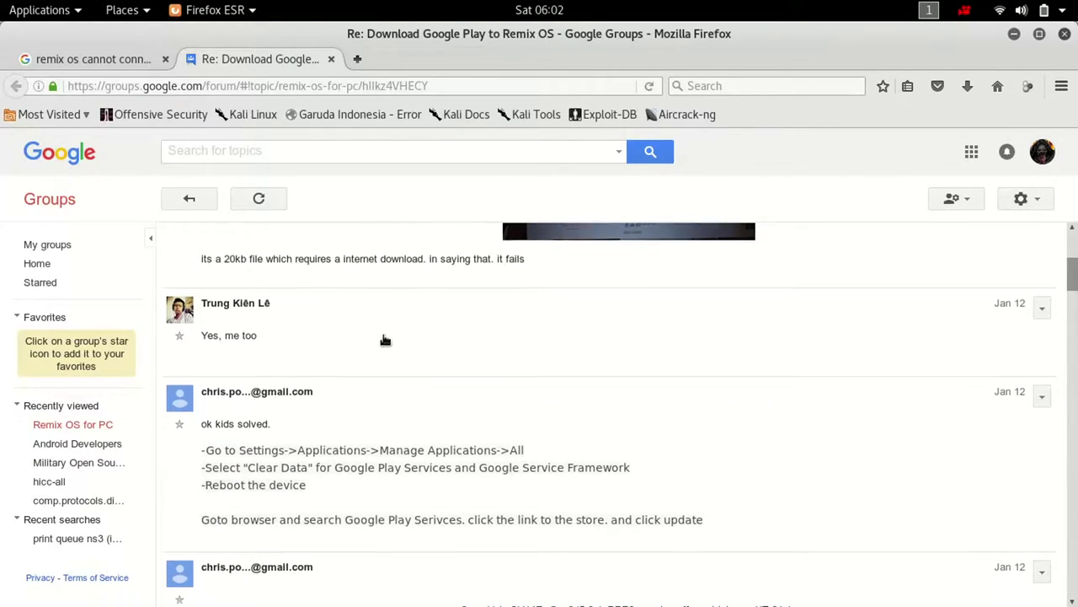
scroll(385, 340, "down", 20)
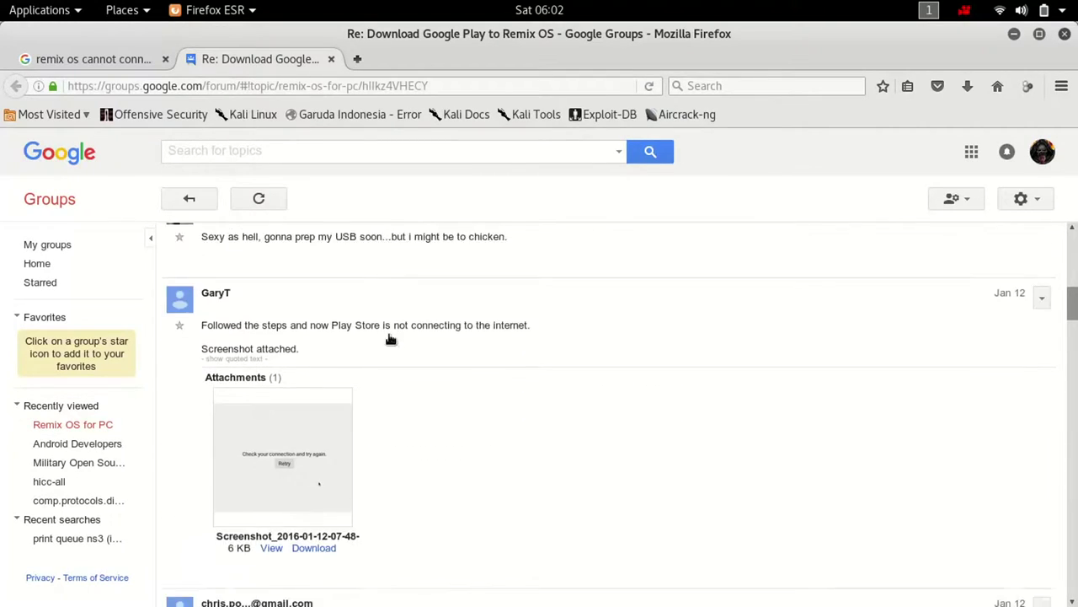
scroll(393, 339, "down", 12)
scroll(395, 340, "up", 12)
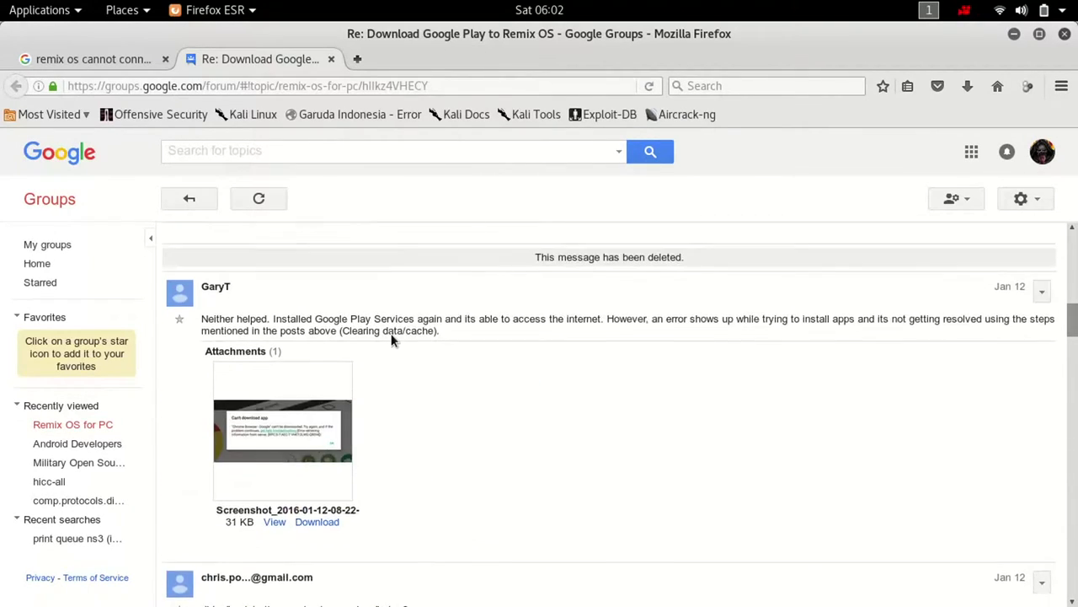
scroll(743, 428, "up", 3)
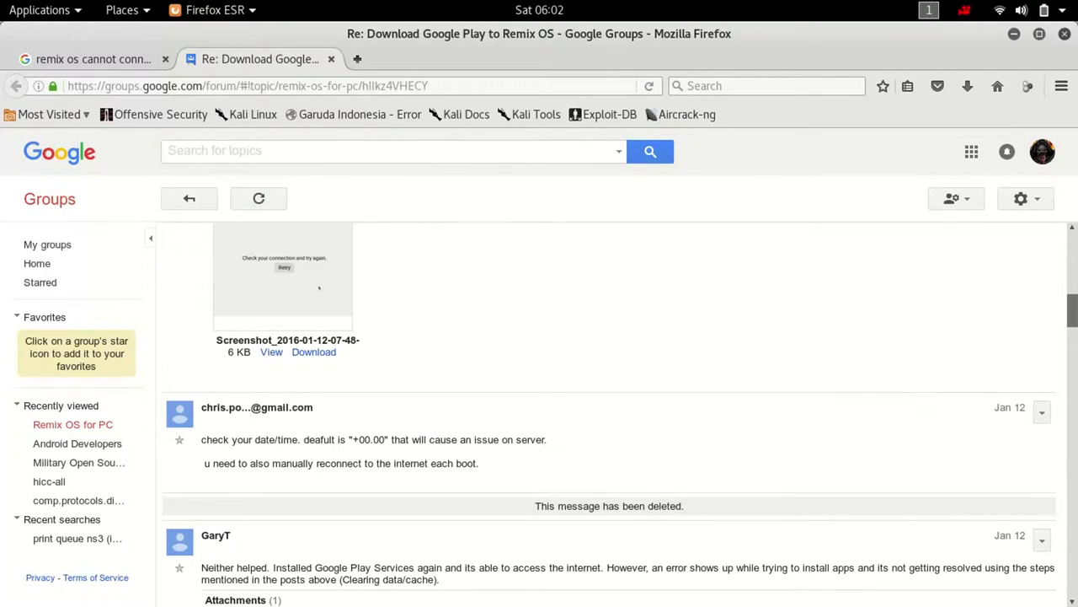
left_click_drag(1072, 310, 1071, 590)
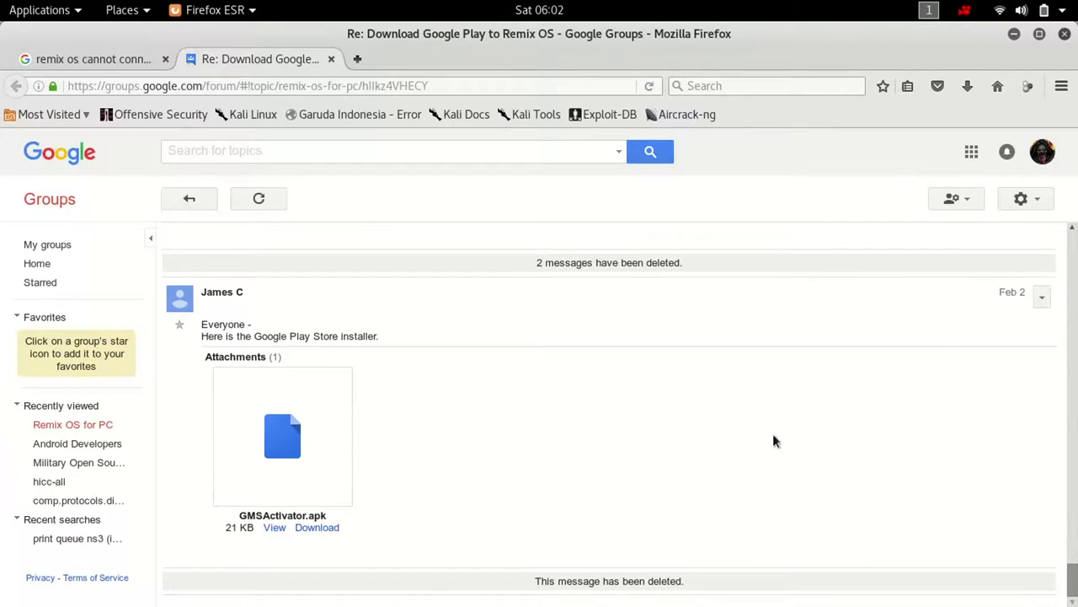
left_click(331, 59)
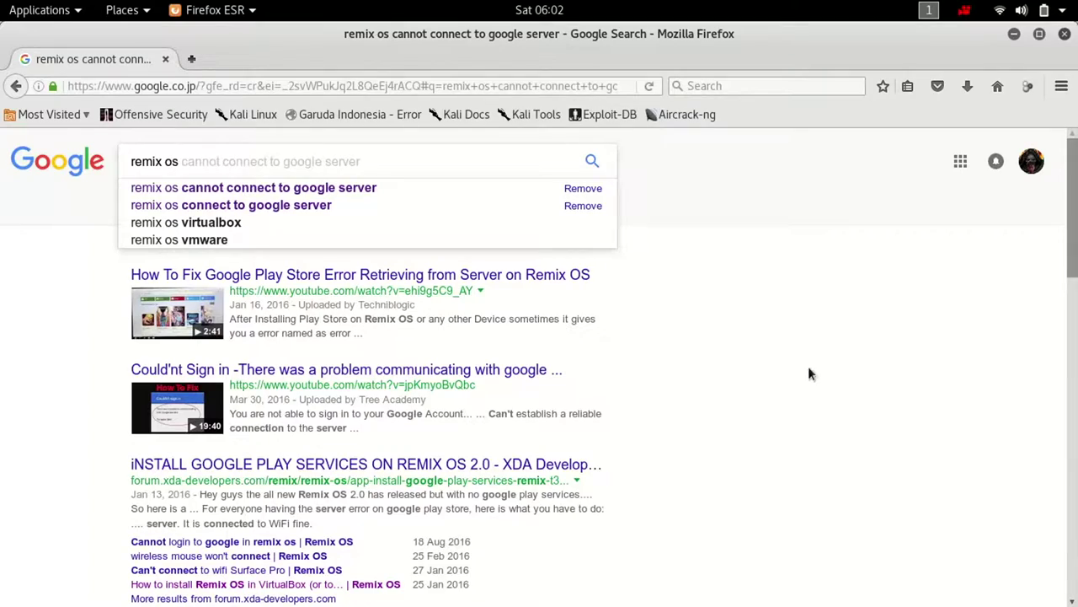
Select the SERIAL=random text on 40_custom's kernel line for reference
scroll(808, 366, "down", 2)
key("super")
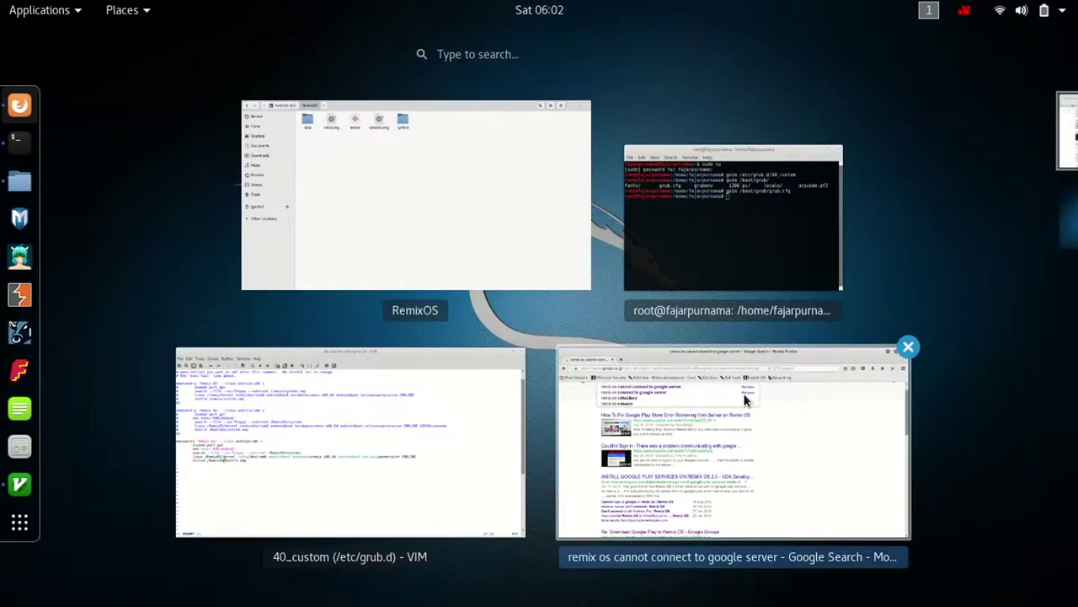
left_click(487, 405)
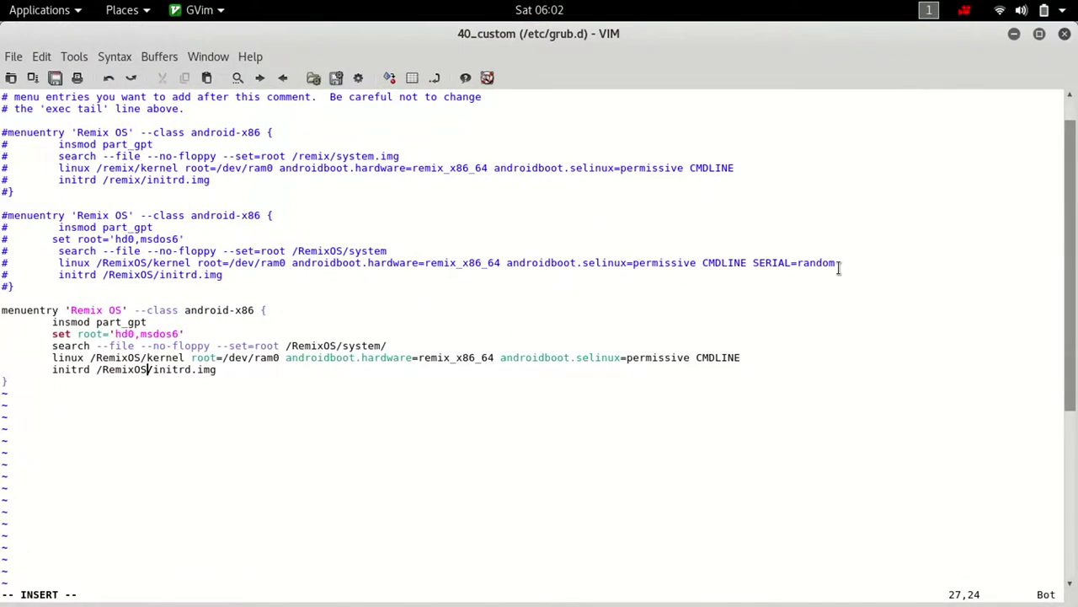
left_click_drag(850, 273, 775, 277)
key("super")
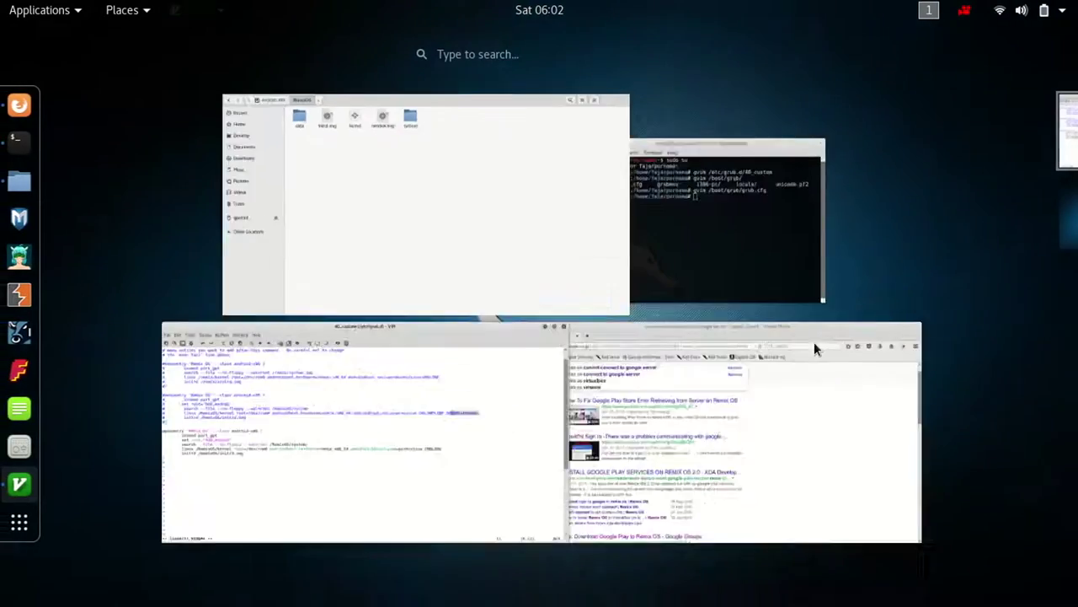
left_click(751, 402)
Search Google for 'remix os SERIAL=random'
scroll(651, 350, "up", 1)
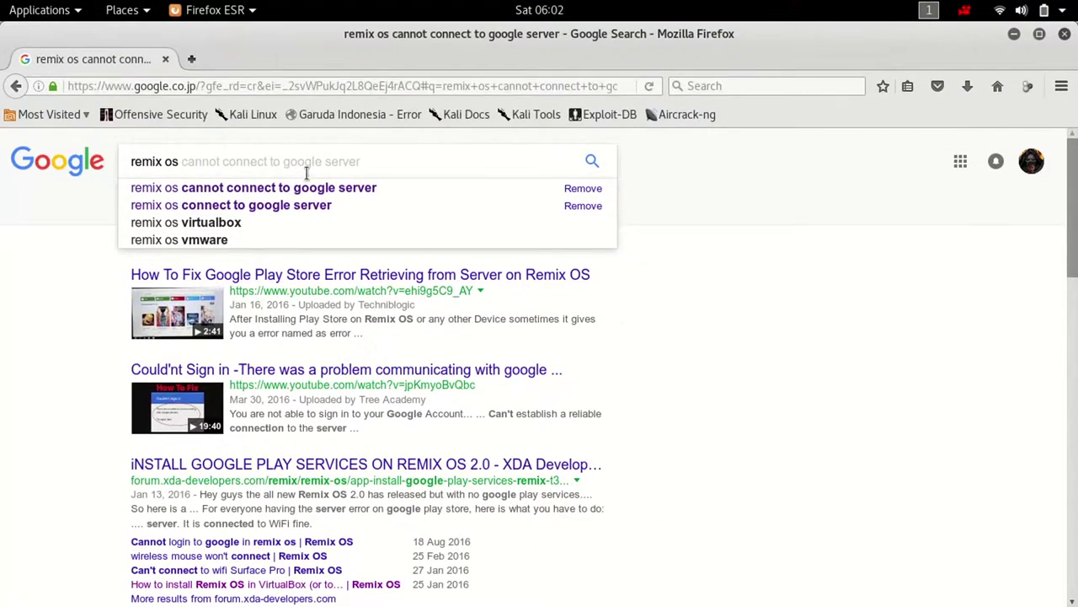
type("s")
key("BackSpace")
type("S")
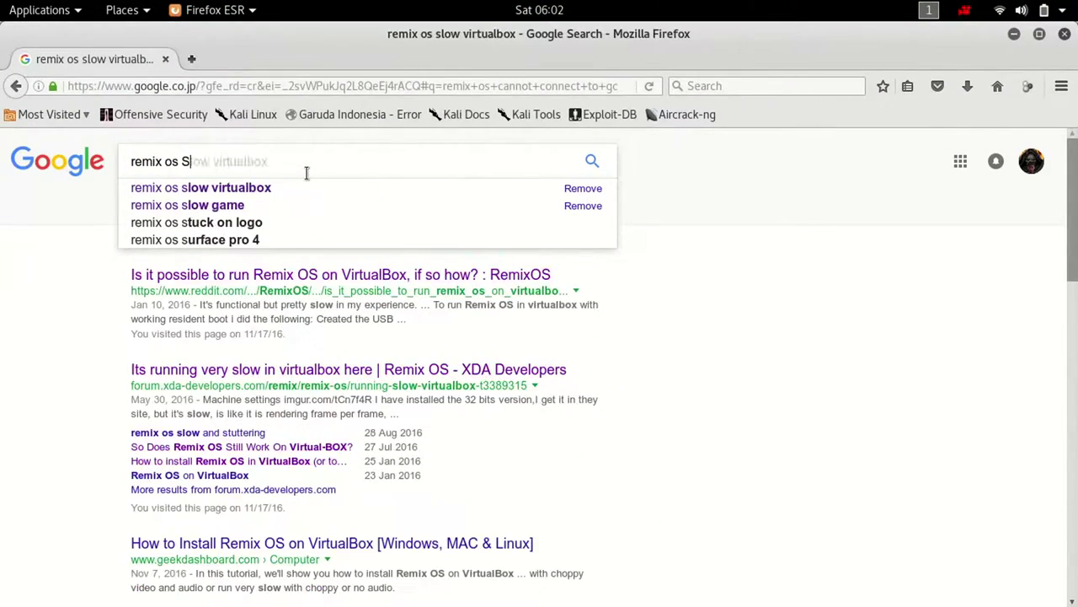
type("ERIAL")
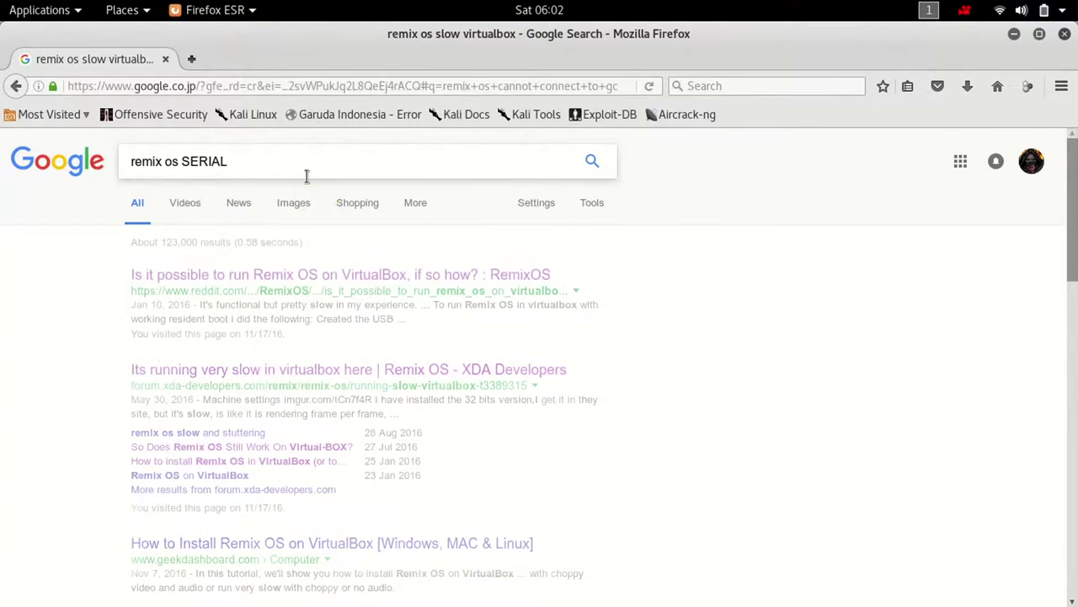
type("=random")
key("Return")
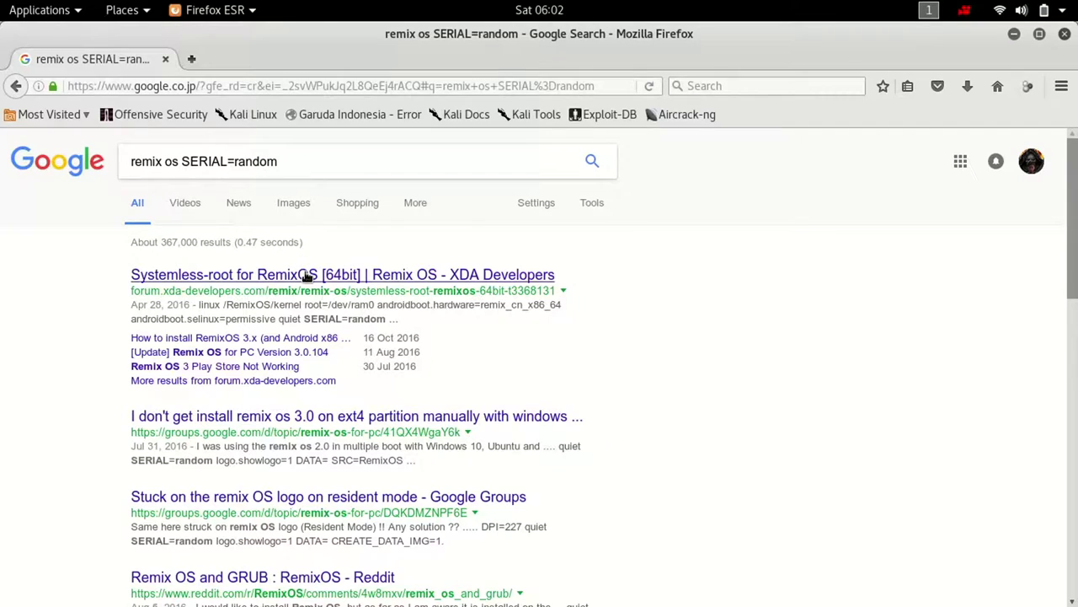
left_click(308, 278)
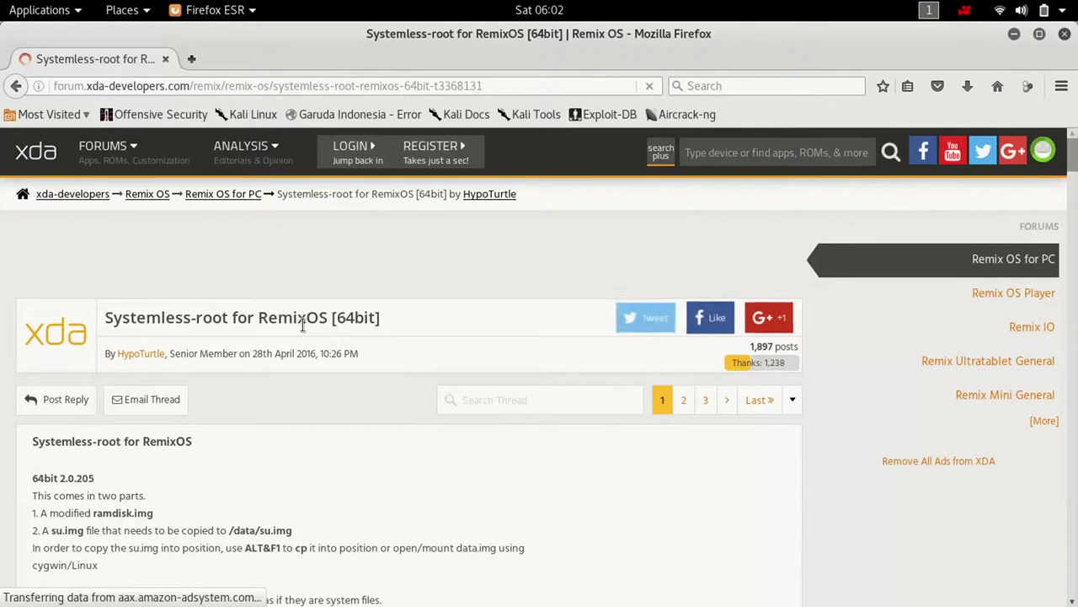
scroll(293, 334, "down", 2)
scroll(293, 335, "down", 5)
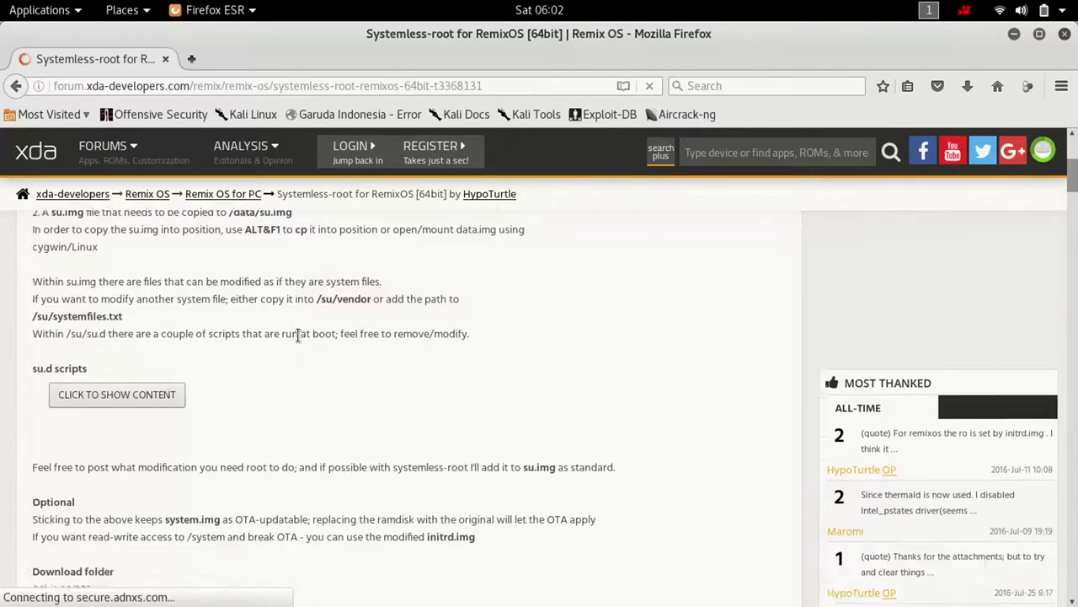
key("alt+Left")
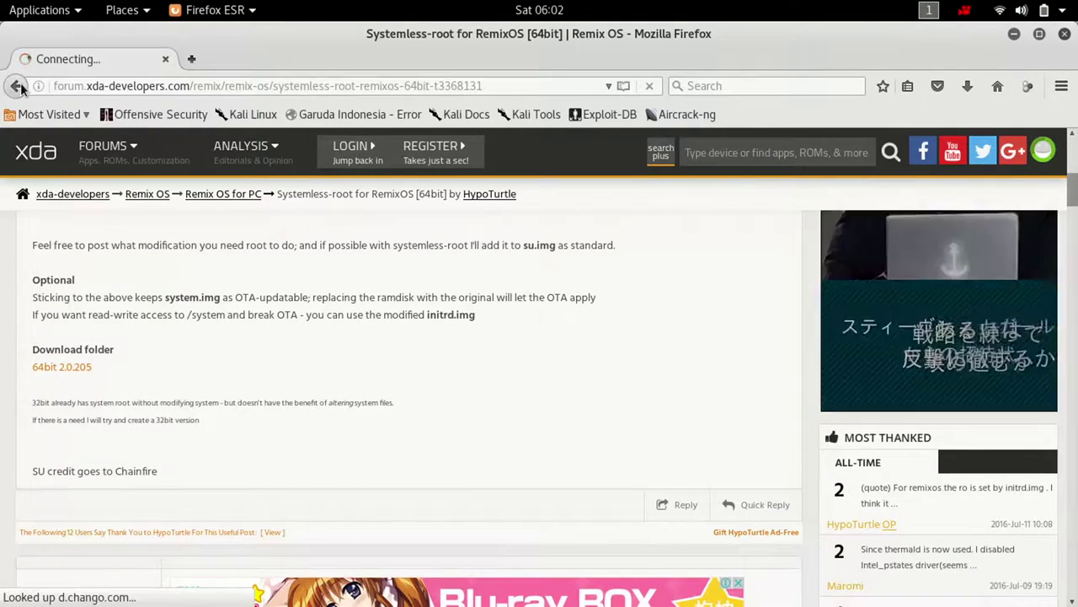
scroll(459, 329, "down", 2)
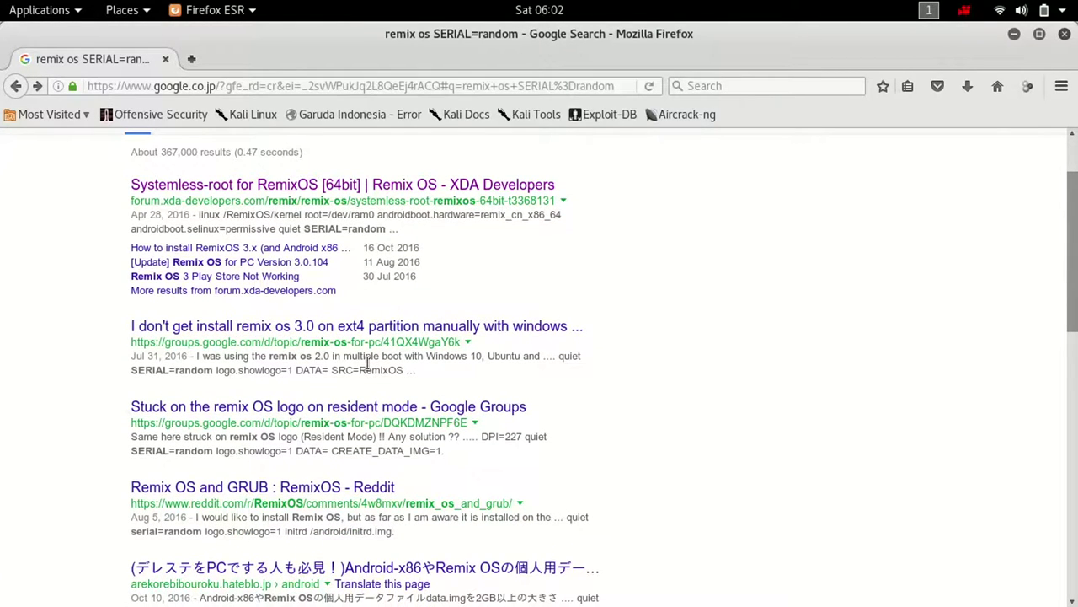
scroll(307, 396, "down", 4)
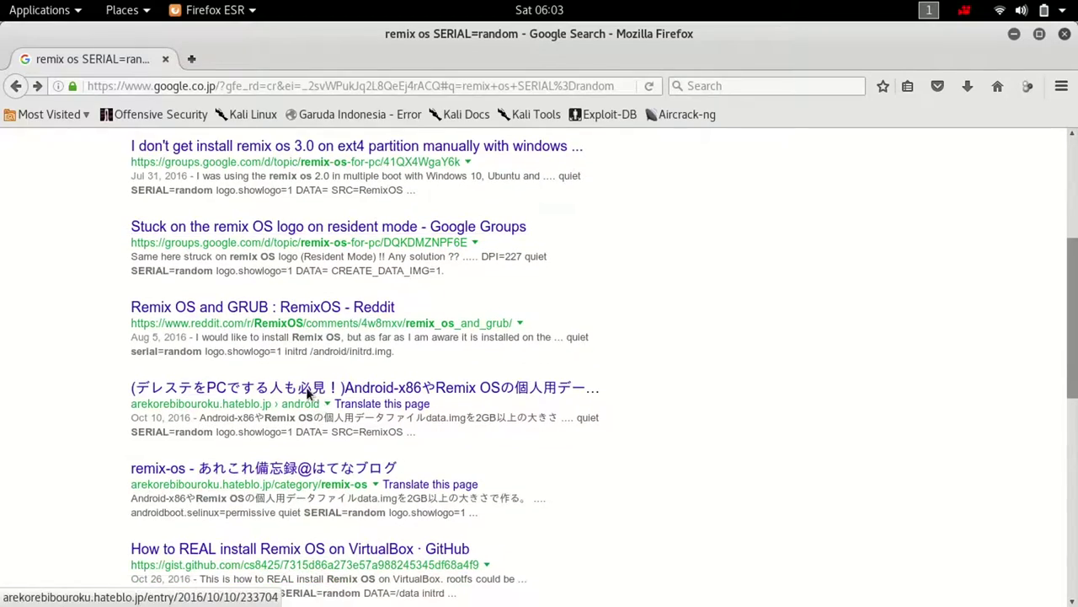
scroll(308, 373, "down", 3)
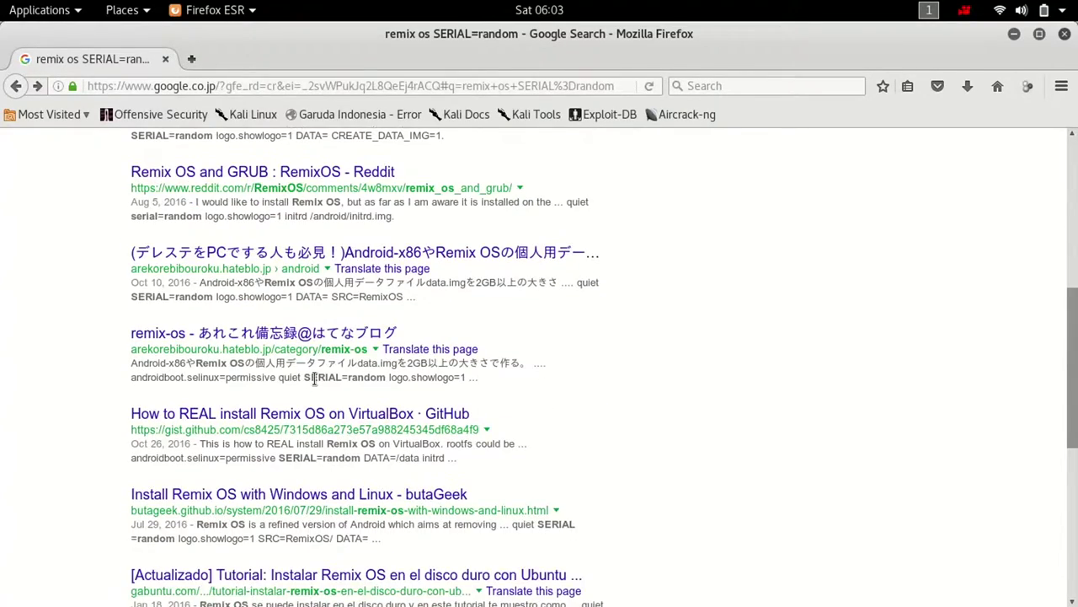
scroll(313, 378, "down", 3)
scroll(309, 371, "up", 12)
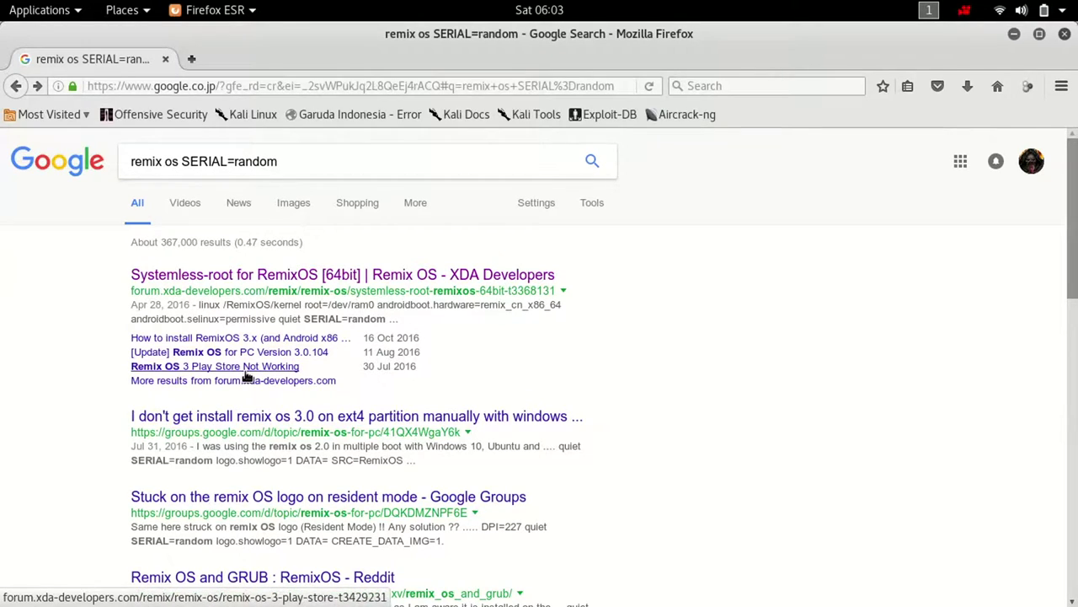
Open the XDA 'Remix OS 3 Play Store Not Working' thread and mark its title
left_click(246, 367)
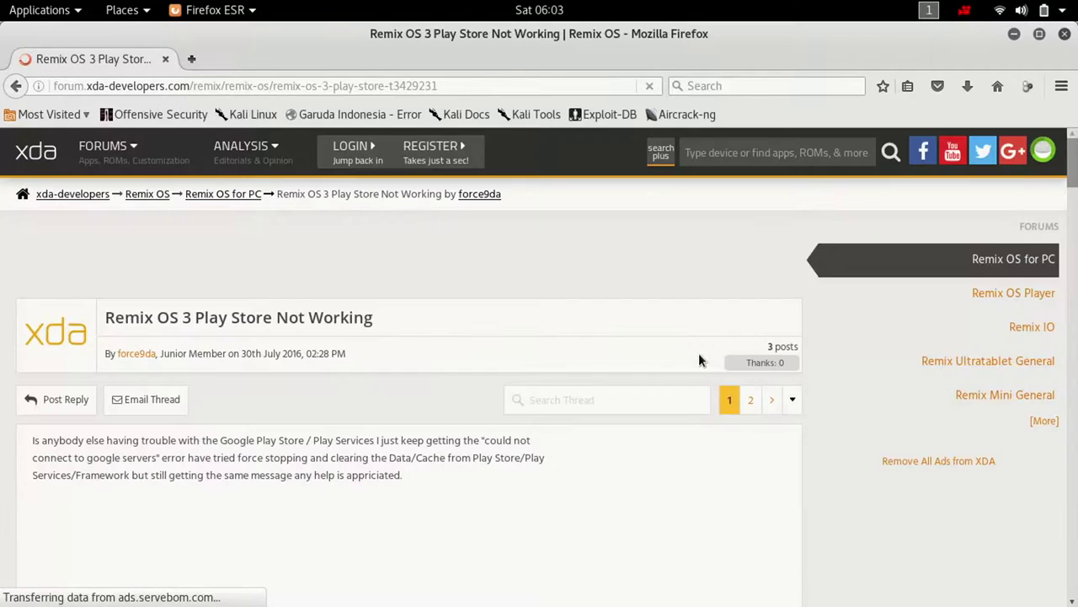
scroll(699, 352, "down", 2)
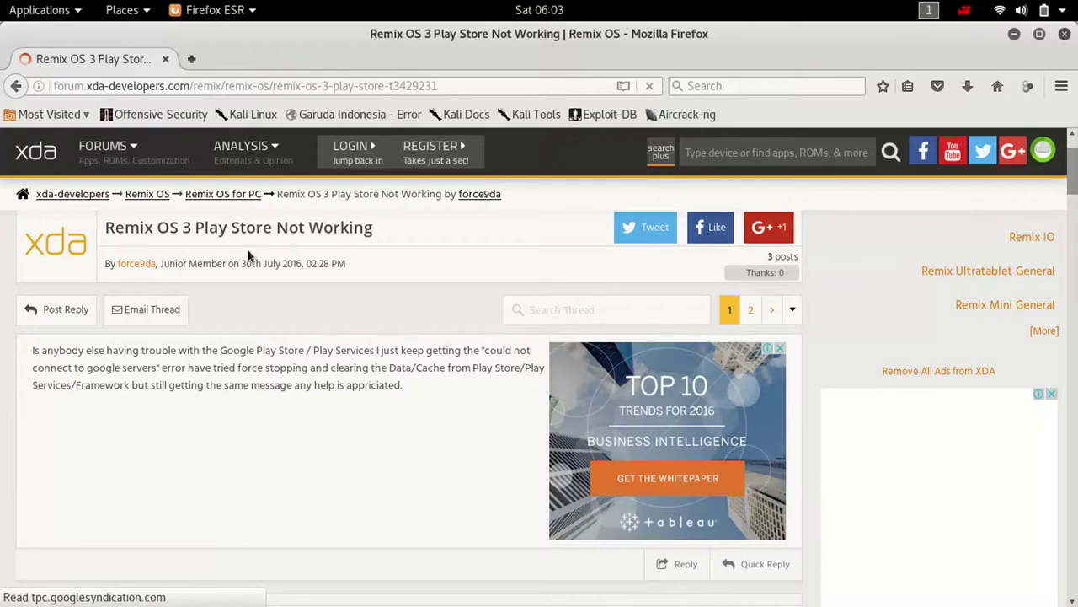
scroll(379, 294, "up", 1)
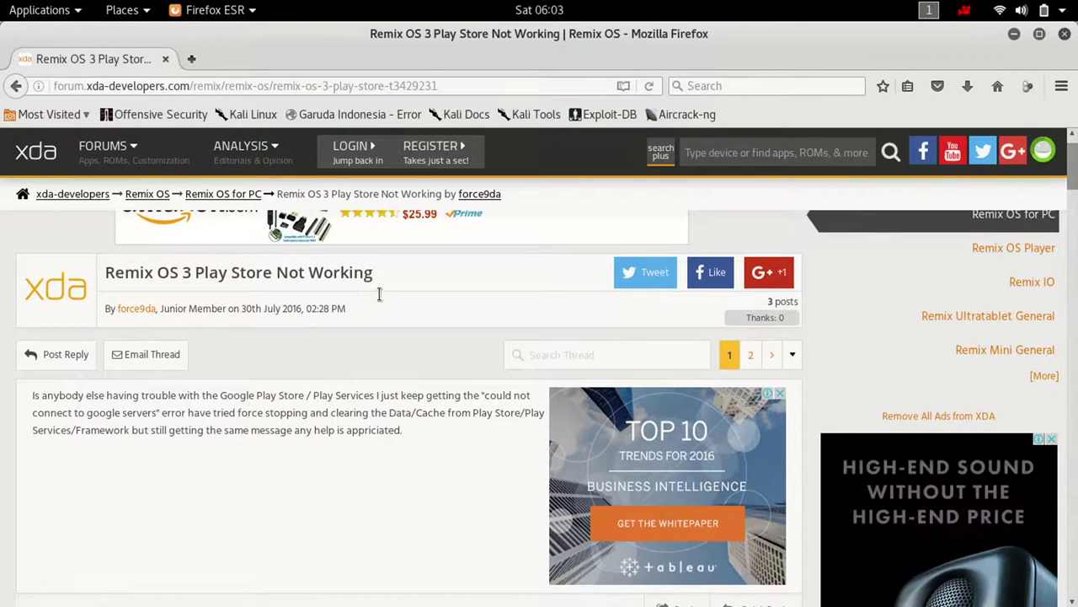
left_click_drag(362, 286, 123, 284)
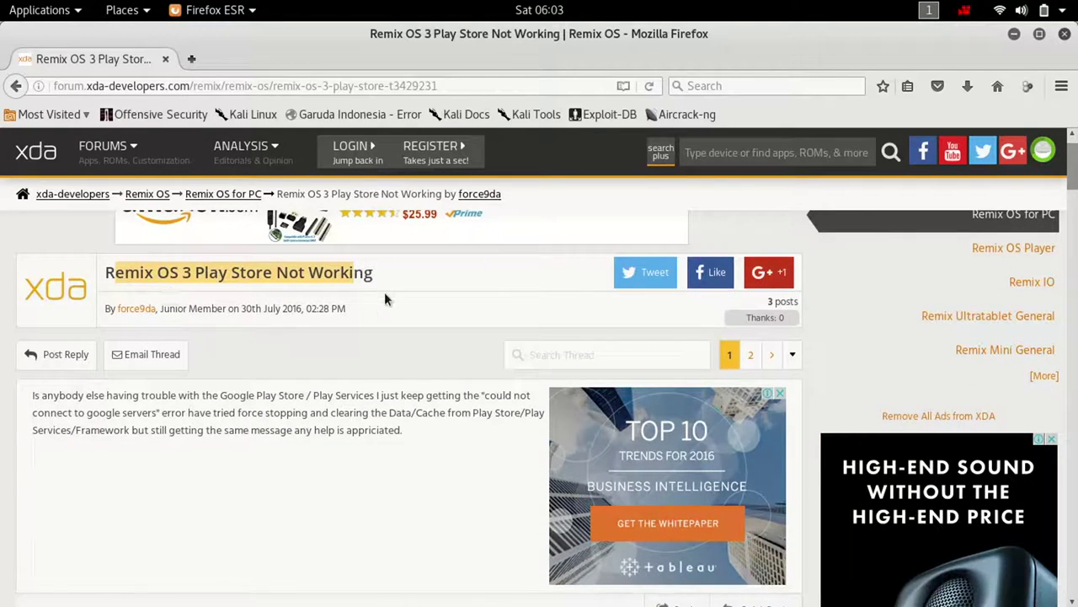
Scroll to reply #9 and highlight its SERIAL=random kernel-line fix
scroll(379, 295, "down", 10)
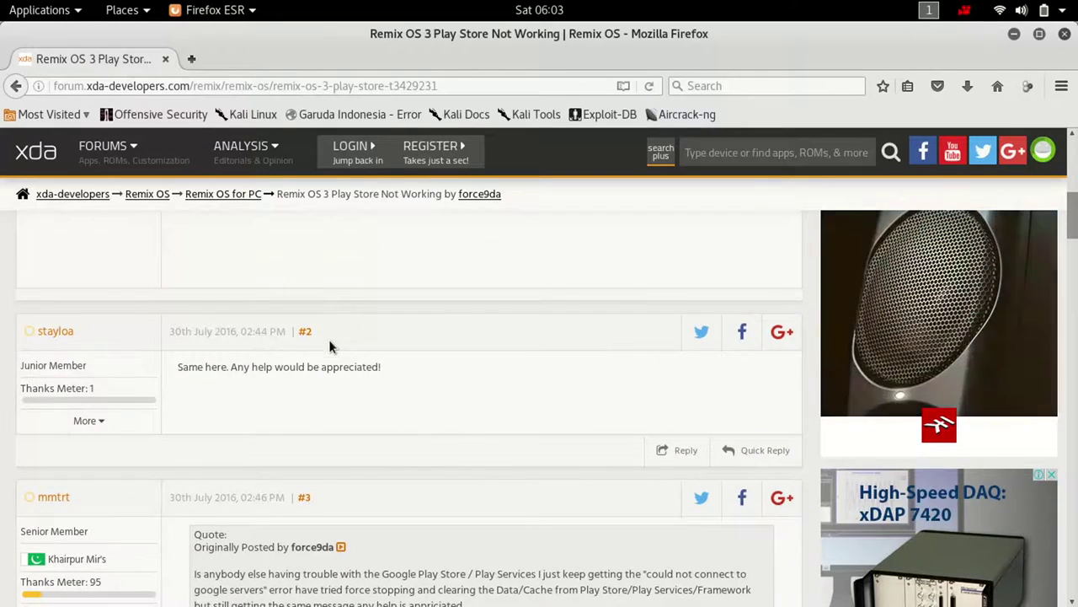
scroll(329, 346, "down", 6)
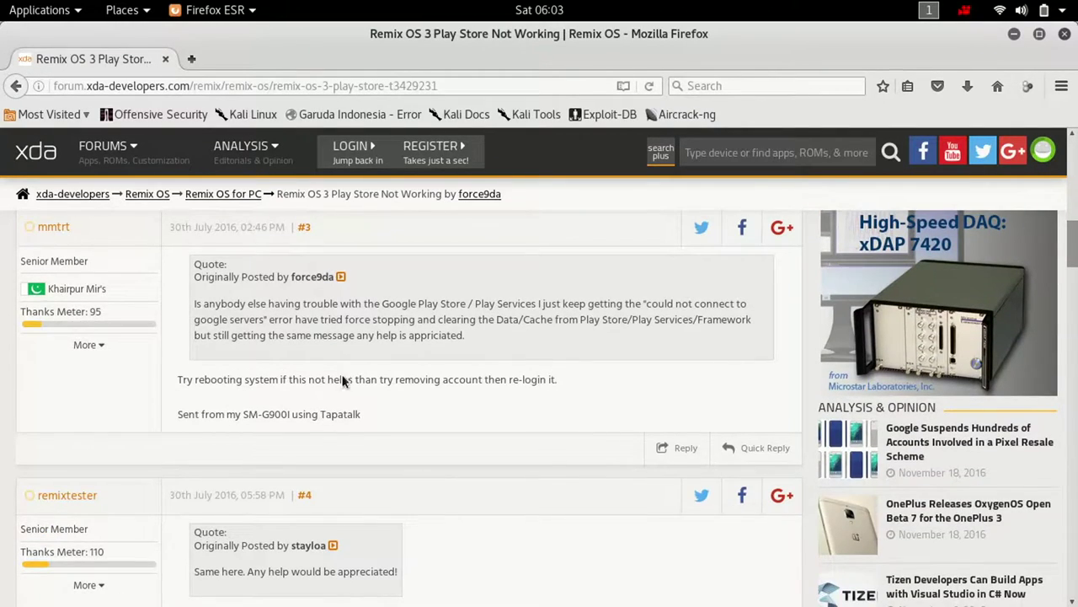
scroll(343, 381, "down", 4)
scroll(341, 372, "down", 5)
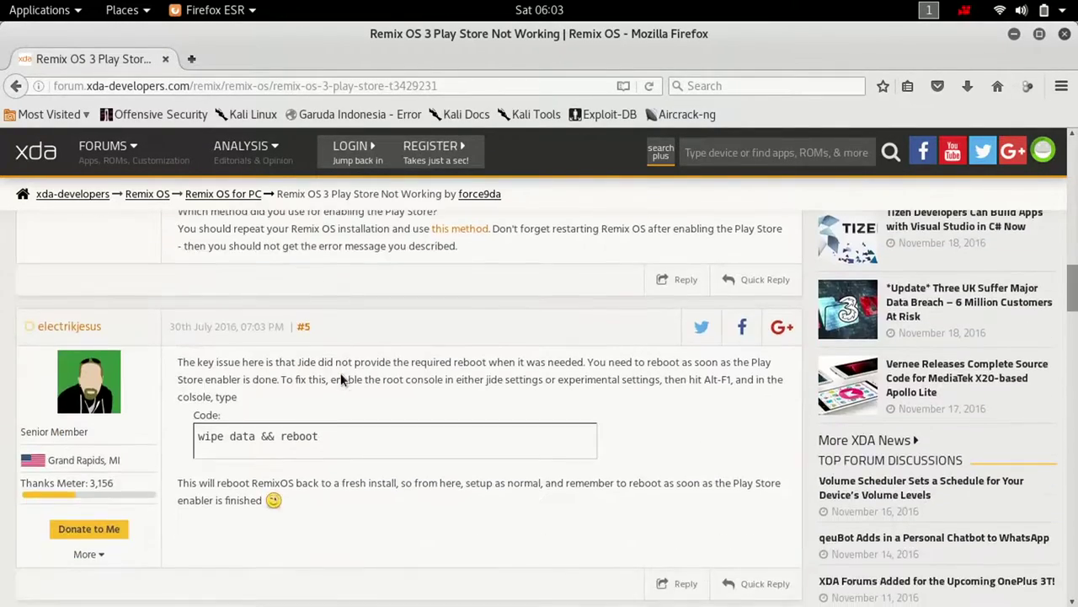
scroll(341, 373, "down", 7)
scroll(339, 371, "down", 18)
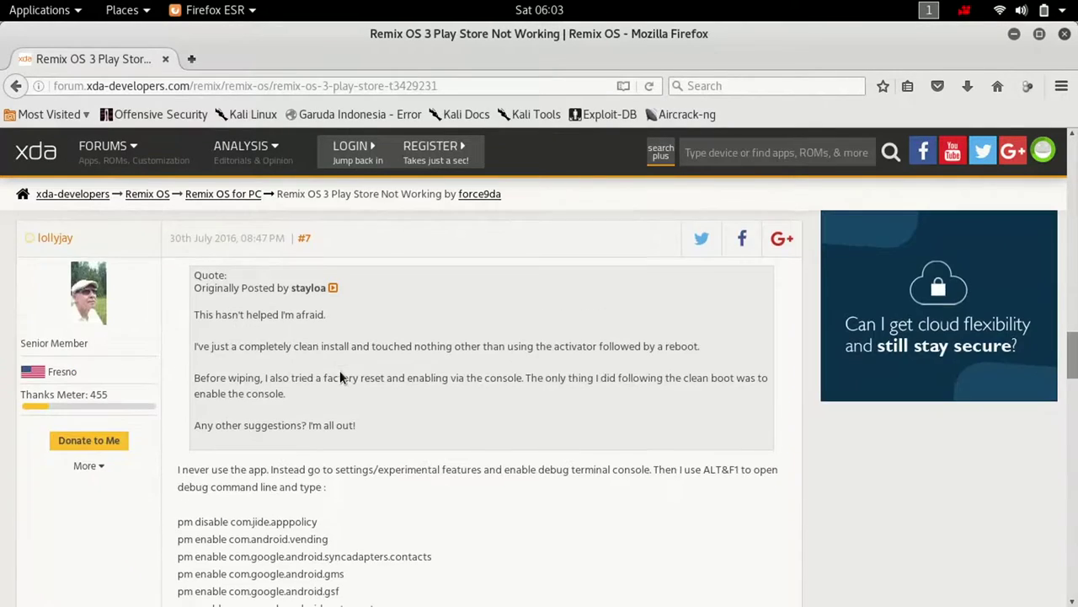
scroll(338, 369, "down", 7)
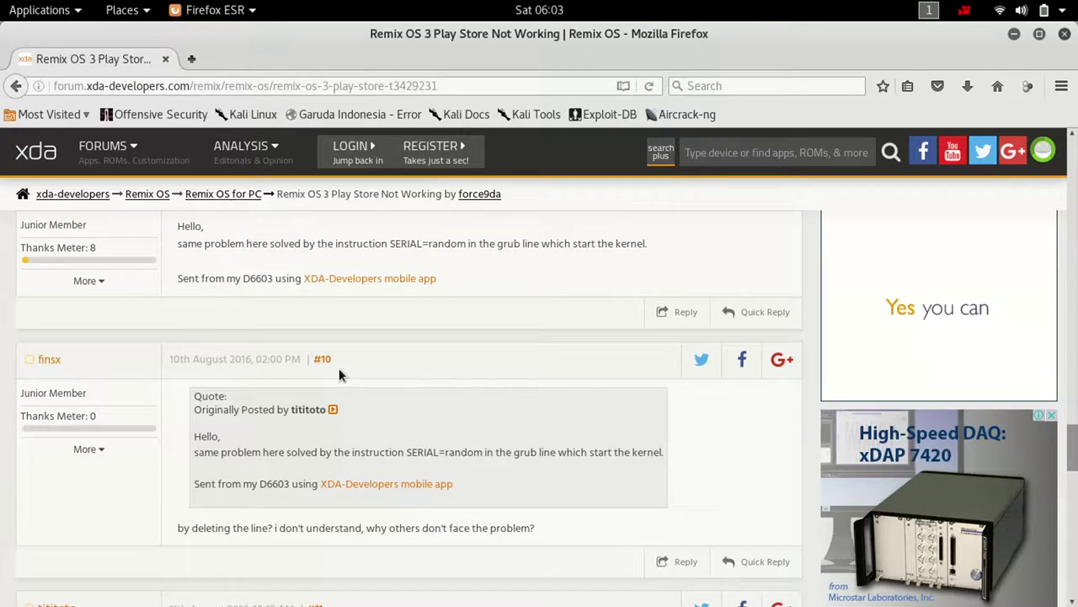
scroll(242, 313, "up", 3)
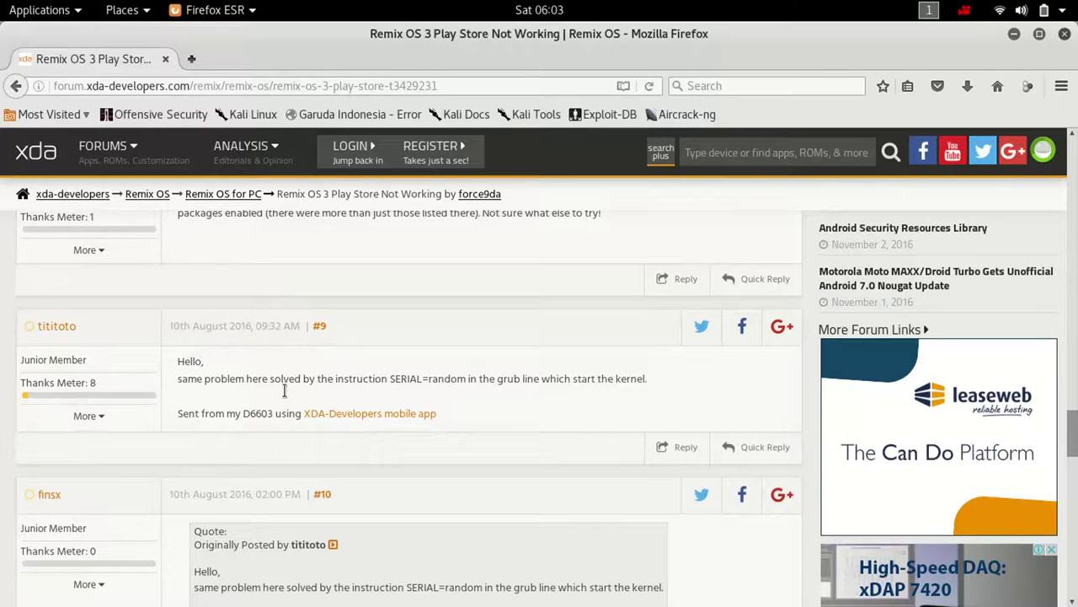
left_click_drag(389, 386, 649, 391)
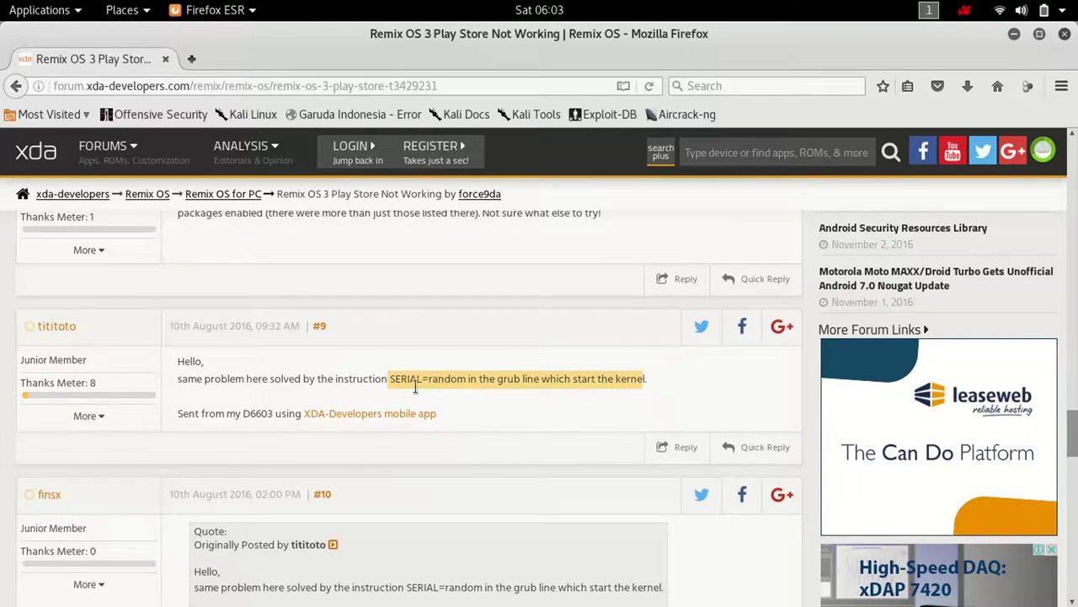
left_click(221, 414)
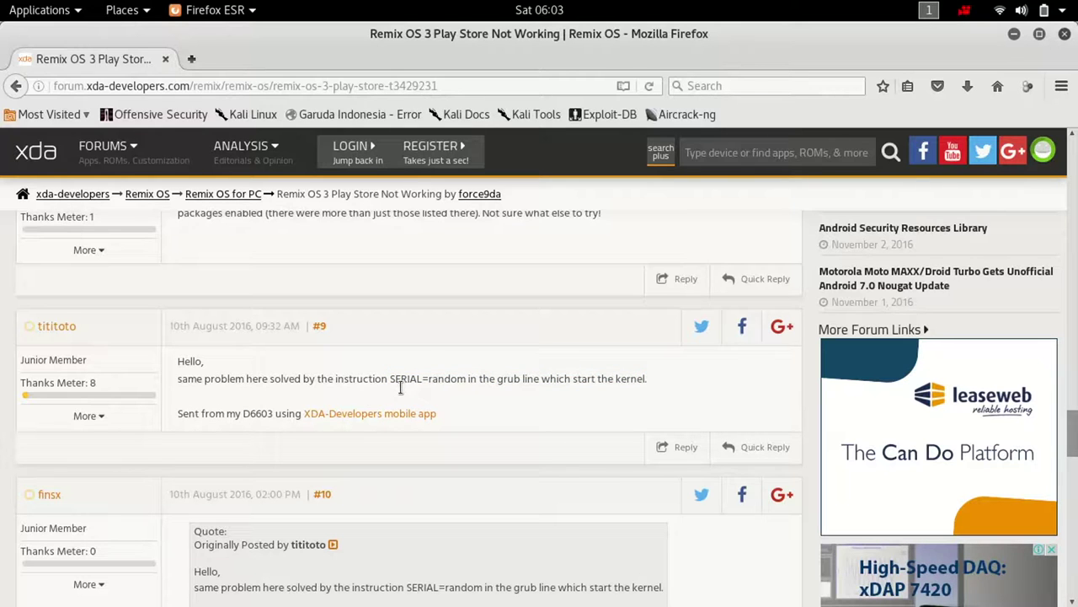
left_click_drag(391, 387, 464, 376)
Append SERIAL=random to the end of the Remix OS kernel line in 40_custom
key("super")
left_click(465, 376)
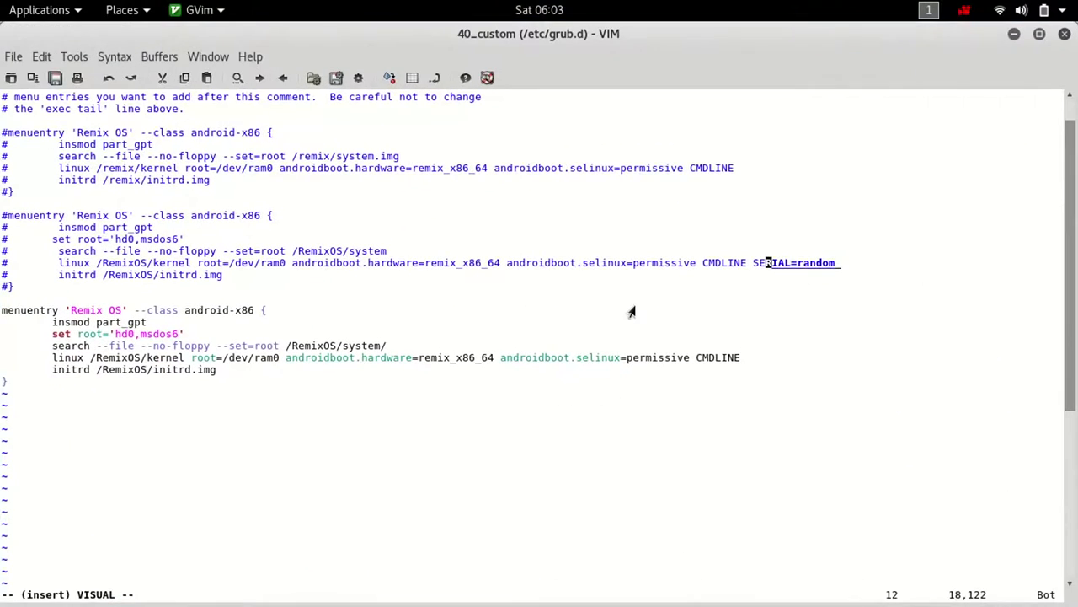
left_click(716, 276)
left_click(623, 345)
left_click(659, 371)
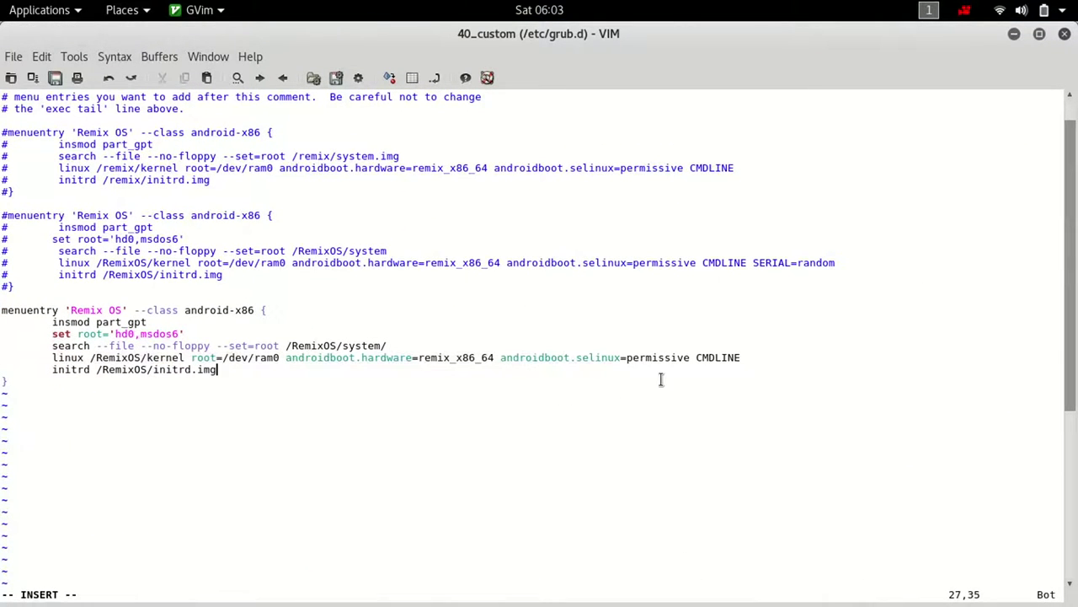
left_click(726, 360)
type("SE")
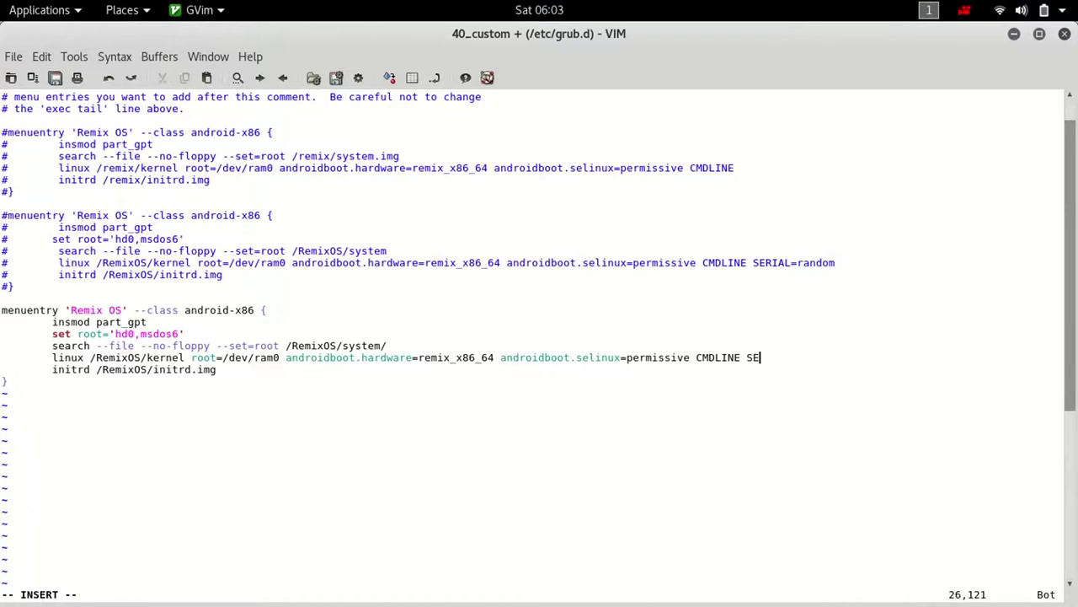
type("RIAL=random")
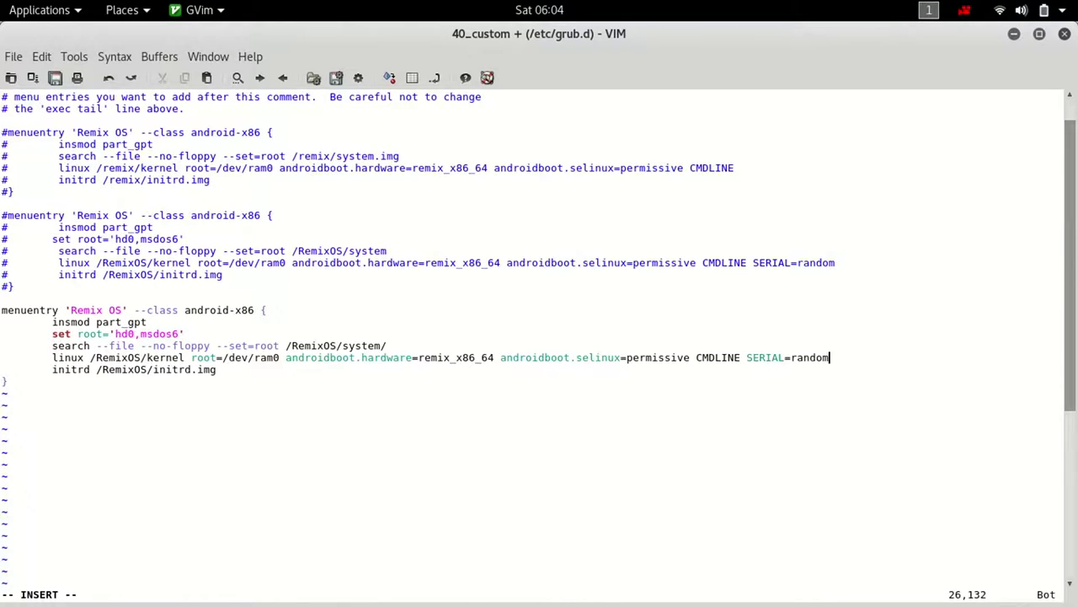
left_click_drag(741, 360, 834, 361)
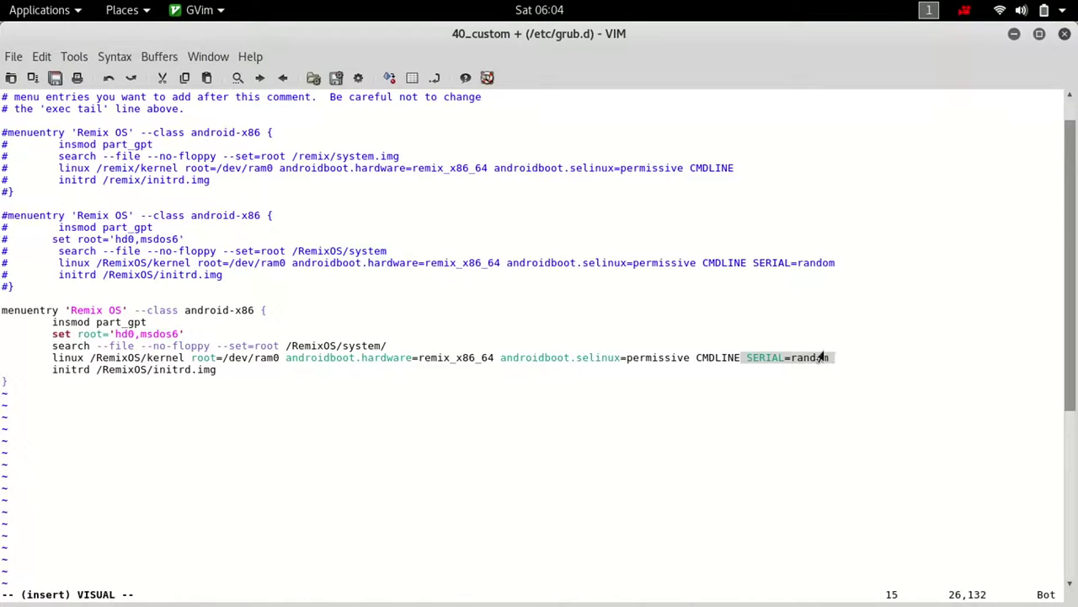
left_click(777, 418)
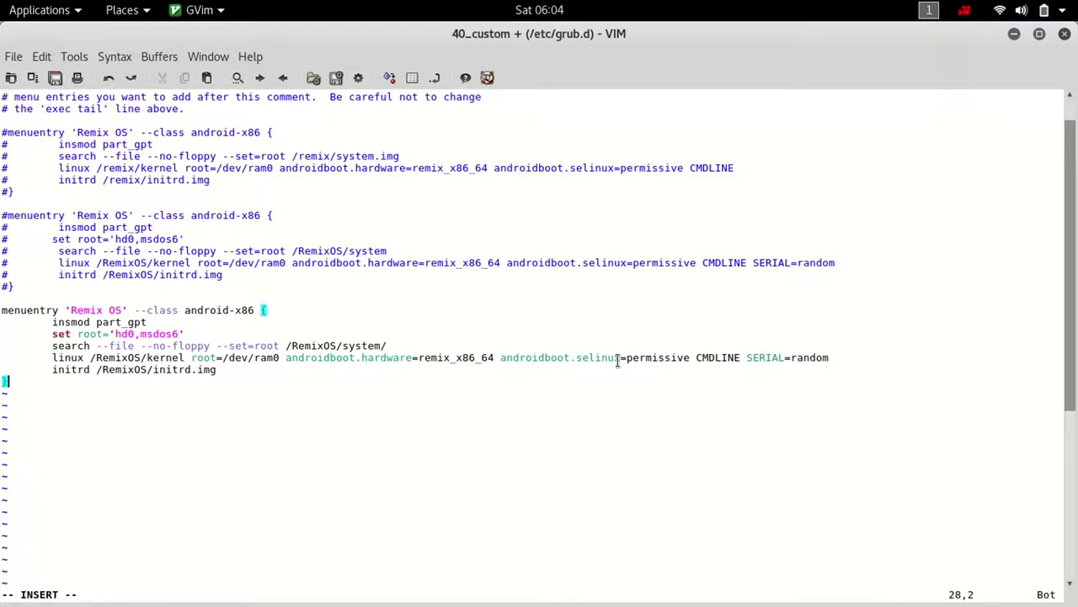
left_click_drag(833, 361, 764, 364)
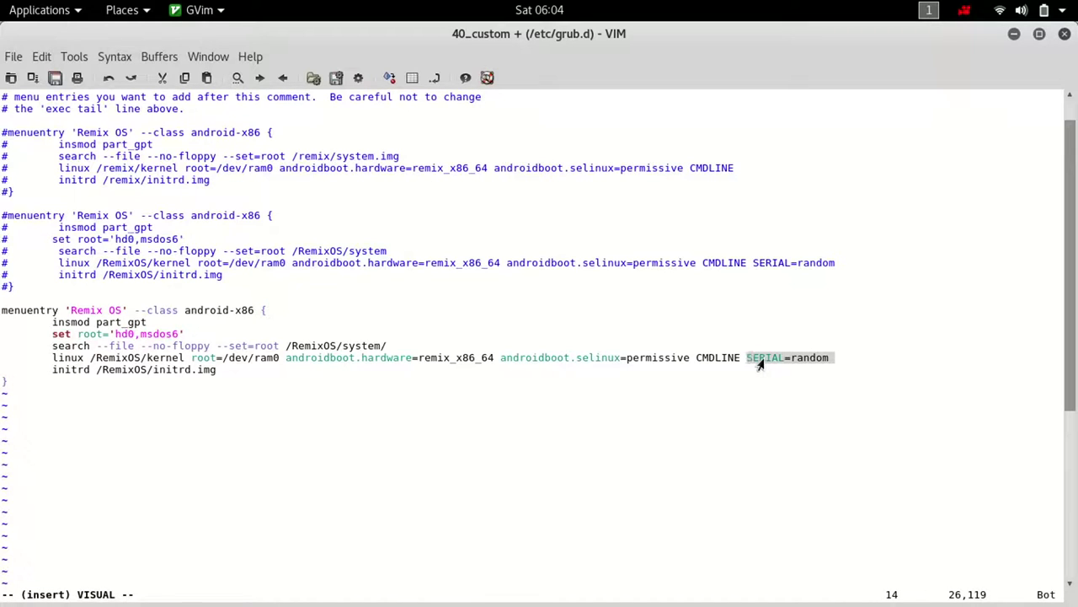
mouse_move(759, 363)
left_mouse_down()
mouse_move(746, 362)
mouse_move(755, 363)
left_mouse_up()
left_click(586, 385)
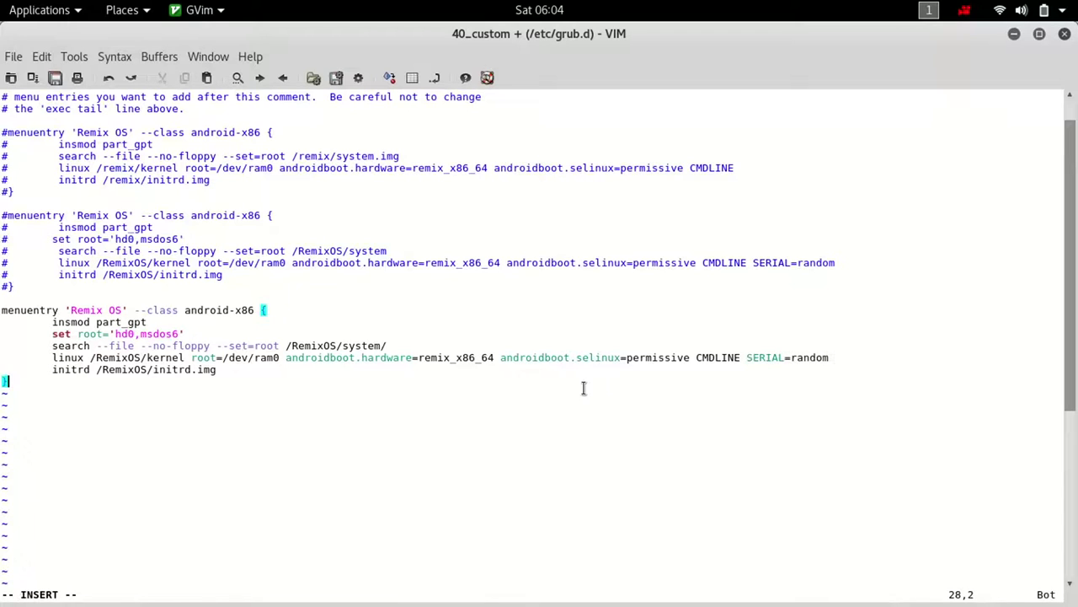
Save 40_custom, then close GVim, the forum thread and the file browser windows
left_click(60, 84)
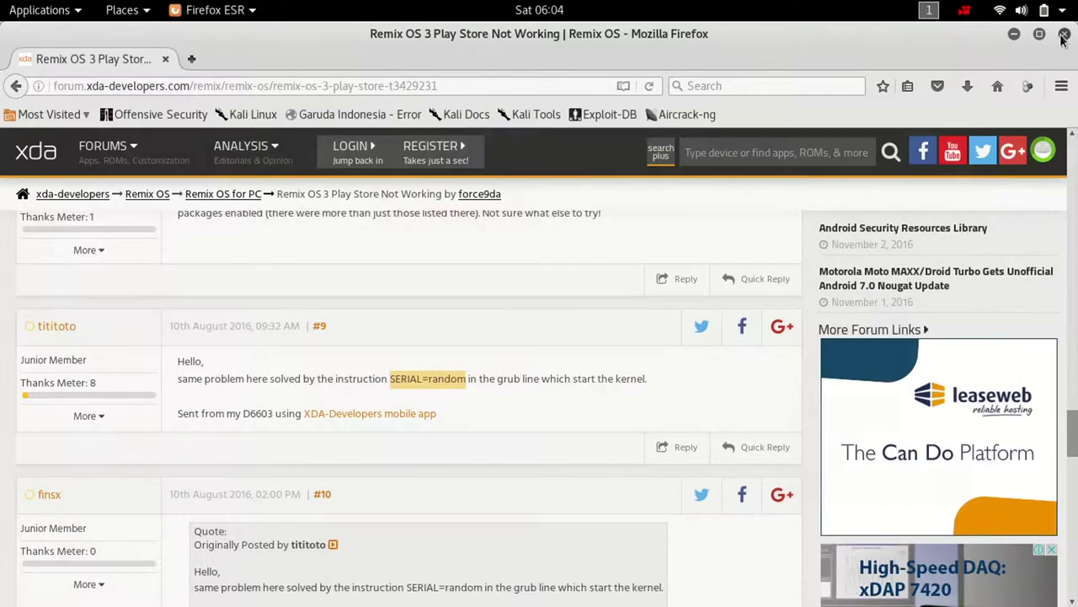
left_click(1064, 37)
left_click(1064, 34)
left_click(1064, 37)
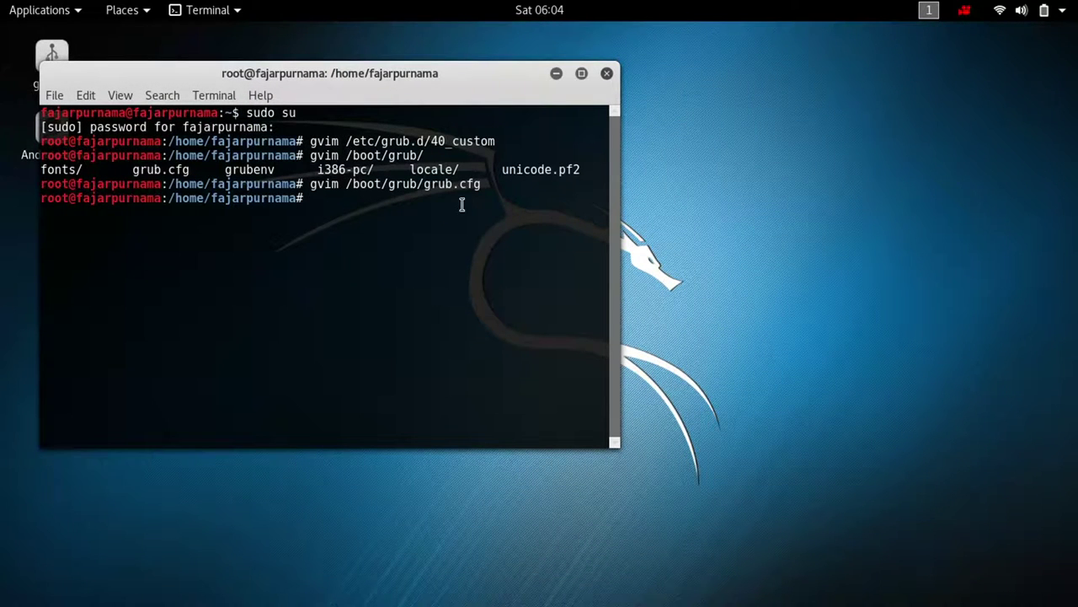
Erase the pending reboot command from the root terminal prompt
type("reboot")
left_click(965, 12)
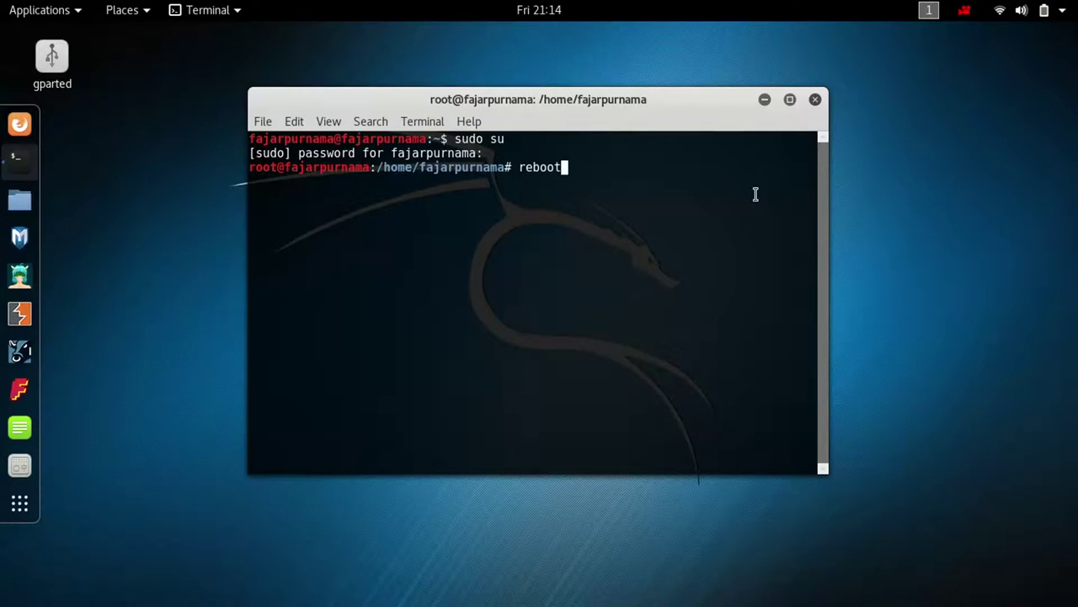
key("Left")
key("Left")
key("Left")
key("Left")
key("Left")
key("Right")
key("Right")
key("Right")
key("Right")
key("Right")
key("BackSpace")
key("BackSpace")
key("BackSpace")
key("BackSpace")
key("BackSpace")
key("BackSpace")
Reopen /etc/grub.d/40_custom in GVim using gvim with Tab-completed path
type("gvim /etc/grb")
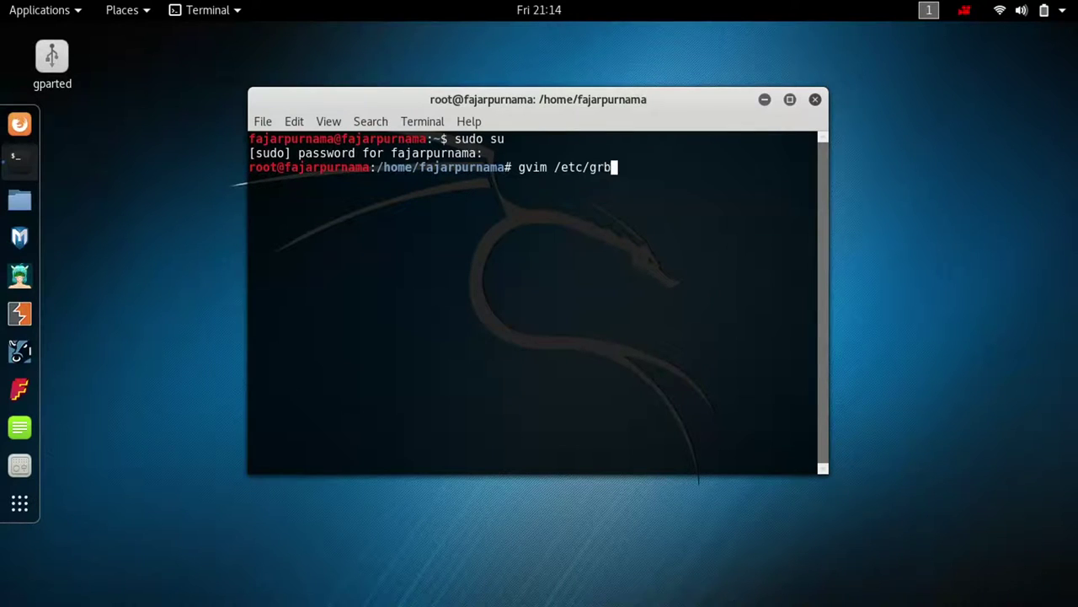
key("BackSpace")
key("Tab")
key("Tab")
type("u")
key("Tab")
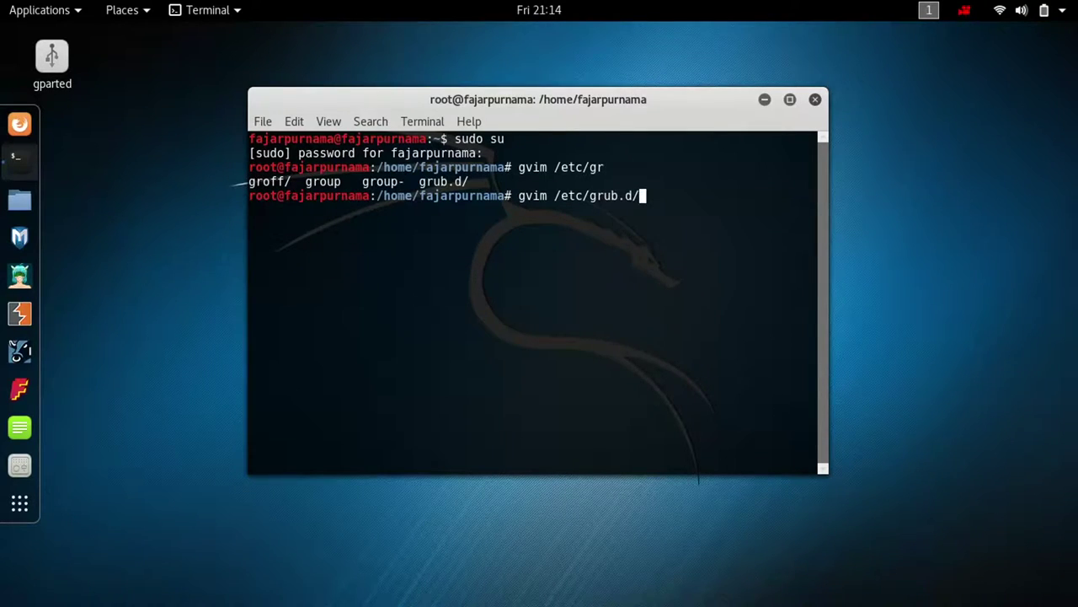
type("4")
key("Tab")
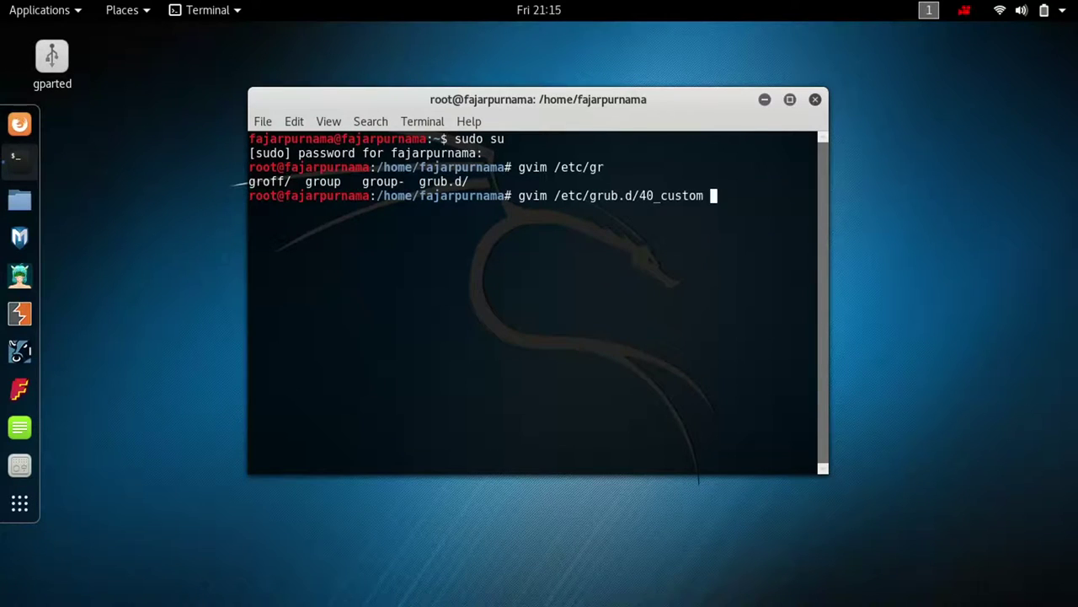
key("Return")
Review the Remix OS kernel line in 40_custom and close it unchanged
scroll(379, 217, "down", 5)
scroll(379, 218, "up", 2)
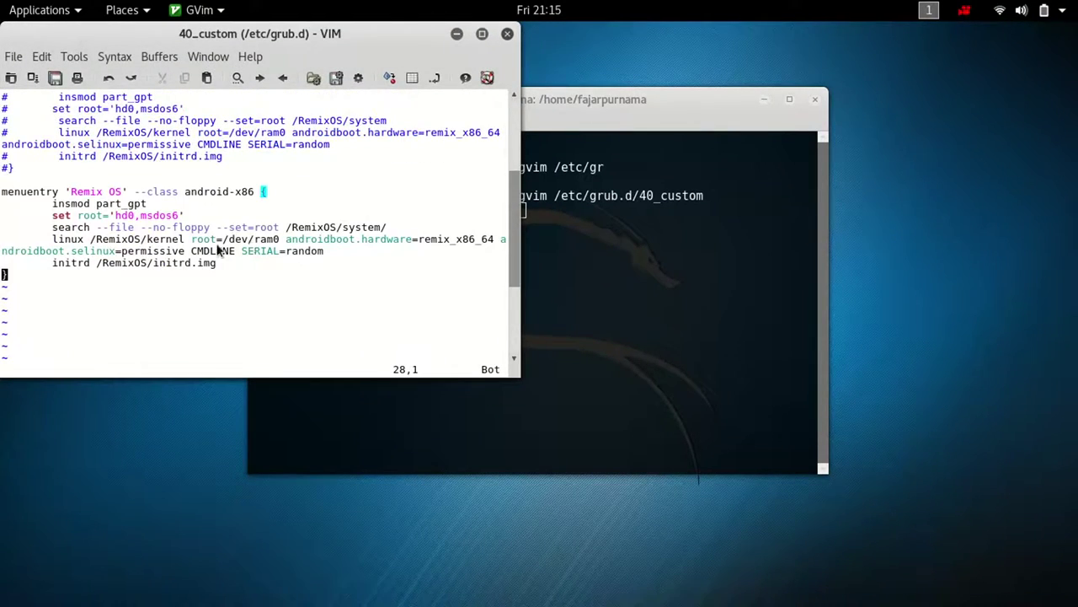
left_click_drag(244, 239, 503, 239)
left_click(372, 255)
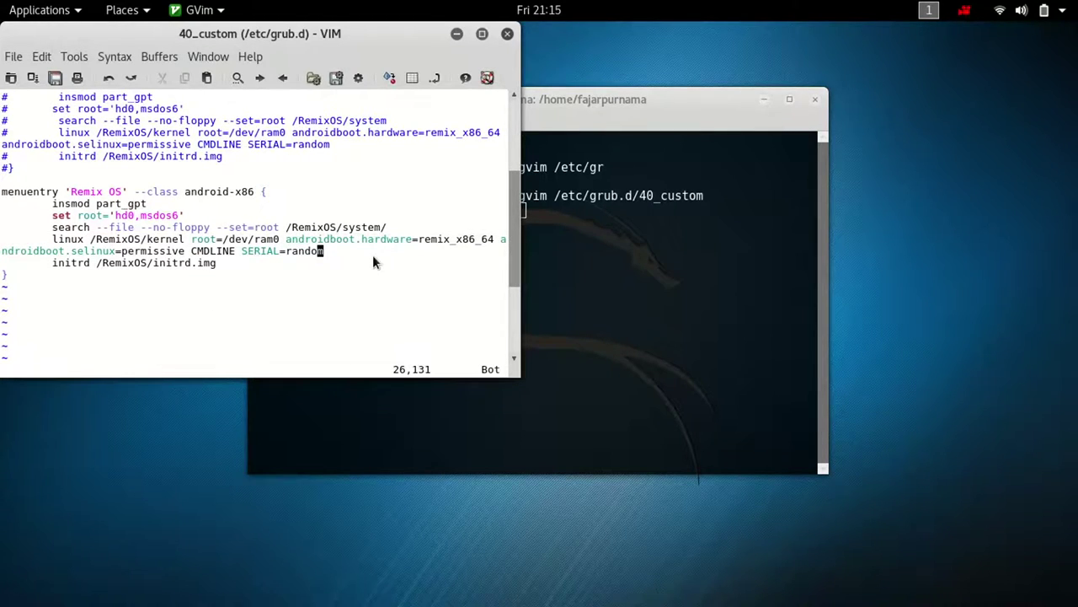
left_click(507, 34)
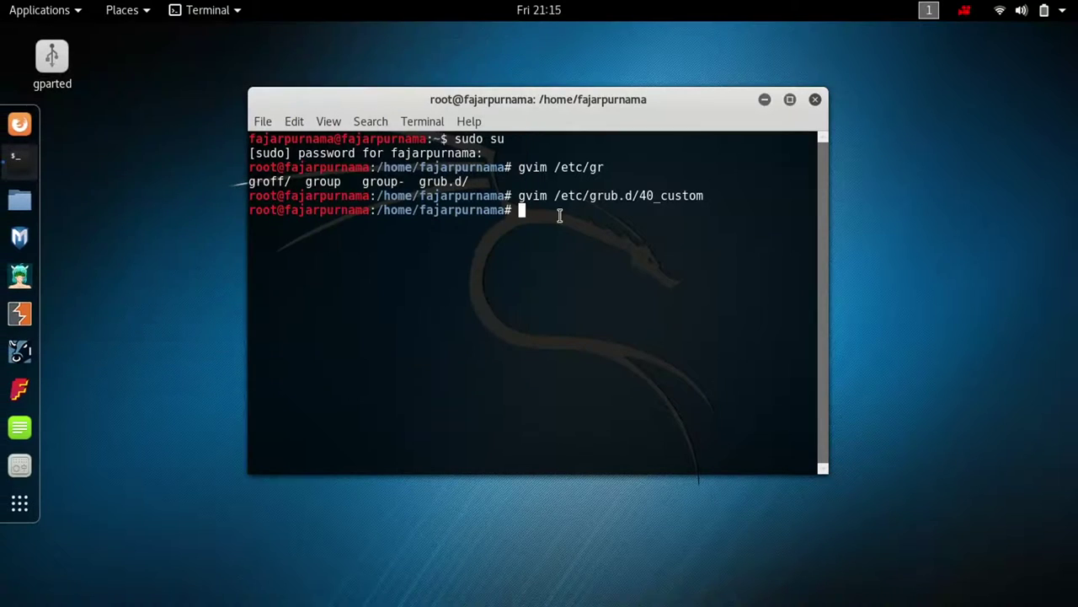
Run update-grub2 to regenerate the GRUB config, then enter gvim /boot/grub/grub.cfg
type("update-grub2")
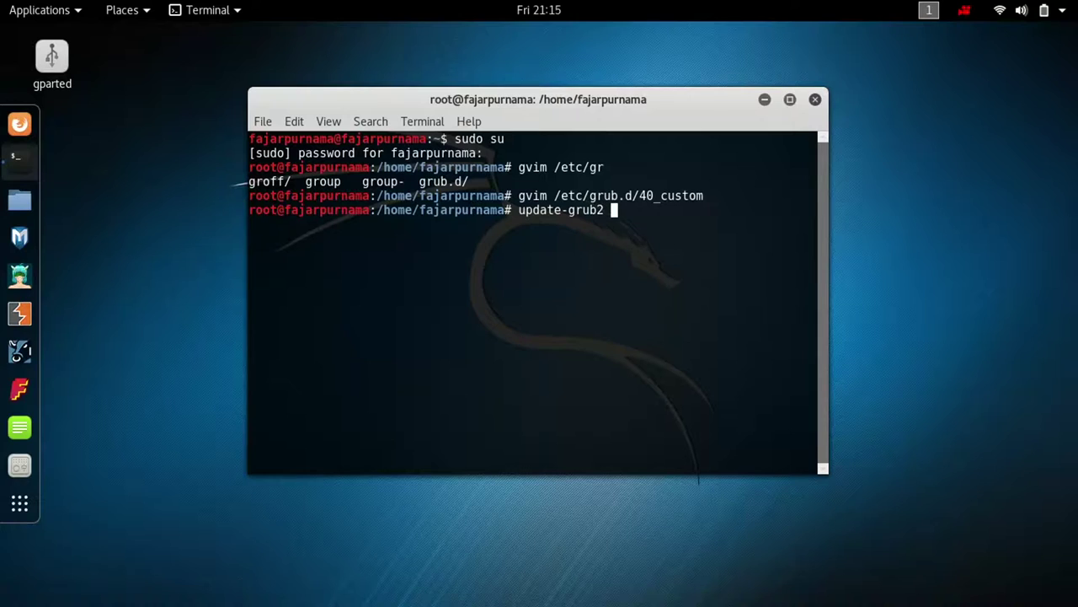
key("Return")
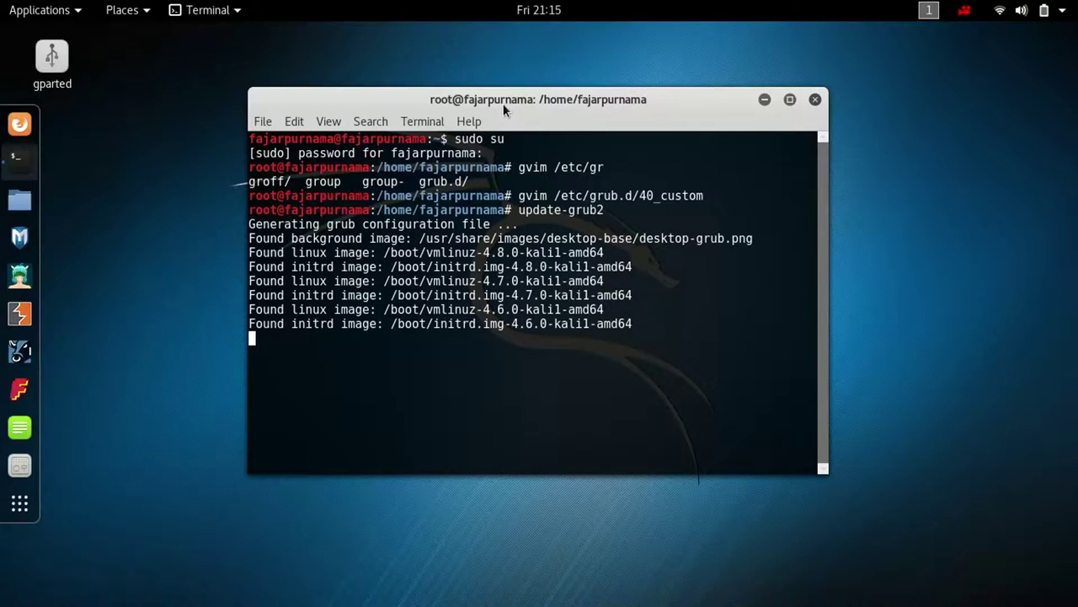
mouse_move(503, 103)
left_mouse_down()
mouse_move(466, 93)
mouse_move(497, 104)
left_mouse_up()
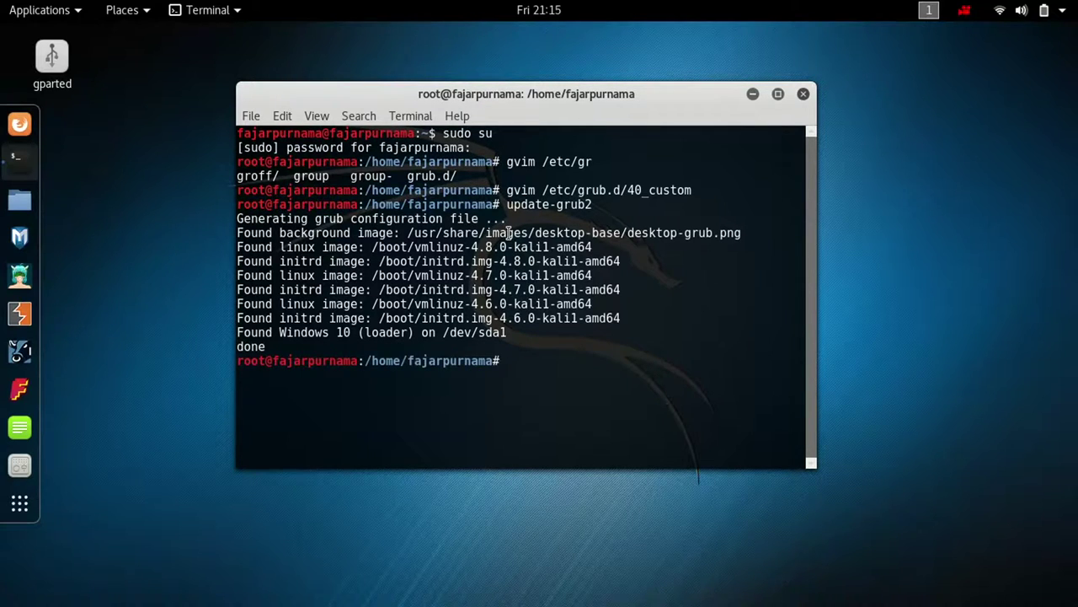
type("gvim /boot/grub/g")
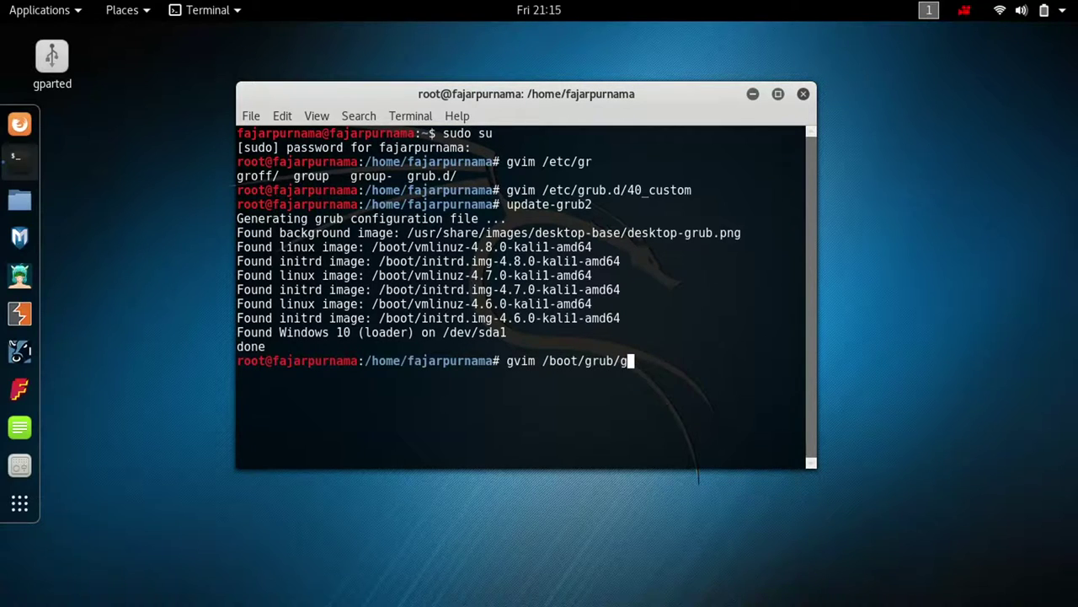
type("rub.cfg")
Open grub.cfg maximized, verify the Remix OS entry's hd0,msdos6 root and SERIAL=random, and save
key("Return")
left_click(482, 34)
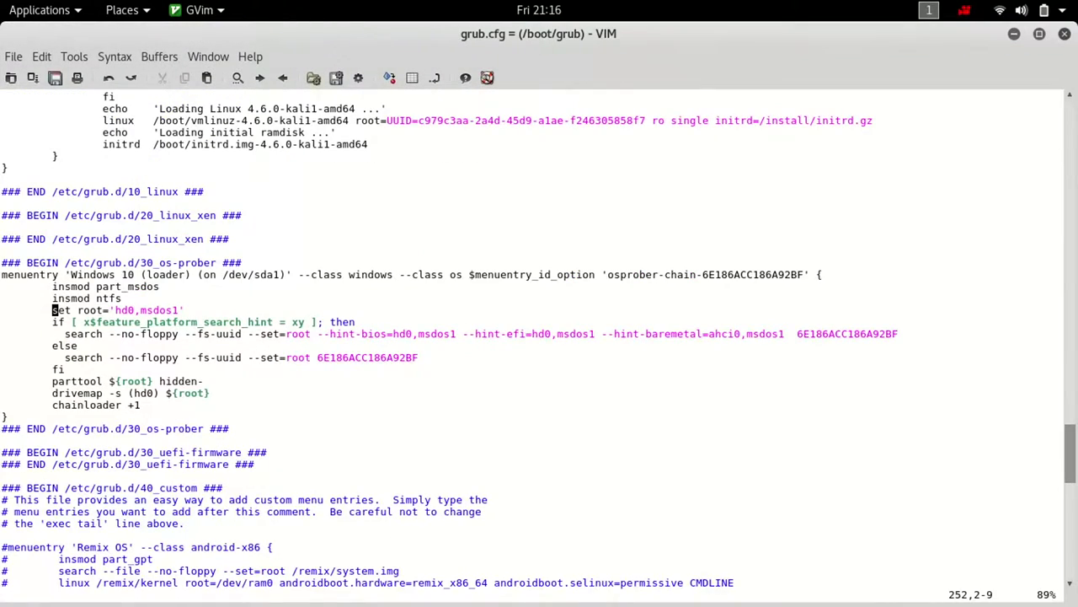
left_click_drag(1072, 438, 1073, 476)
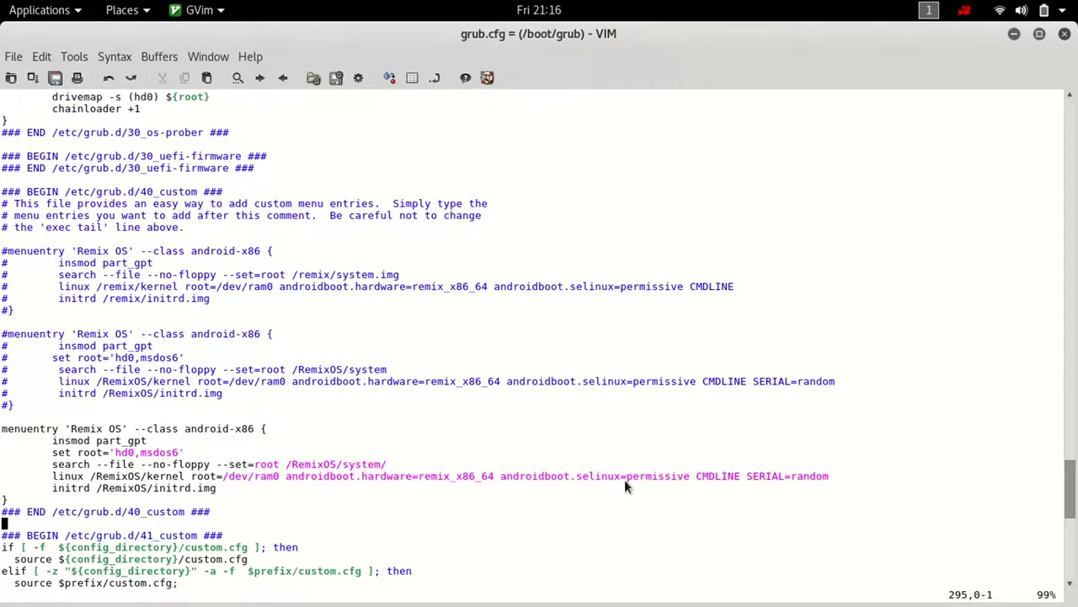
left_click_drag(745, 478, 829, 477)
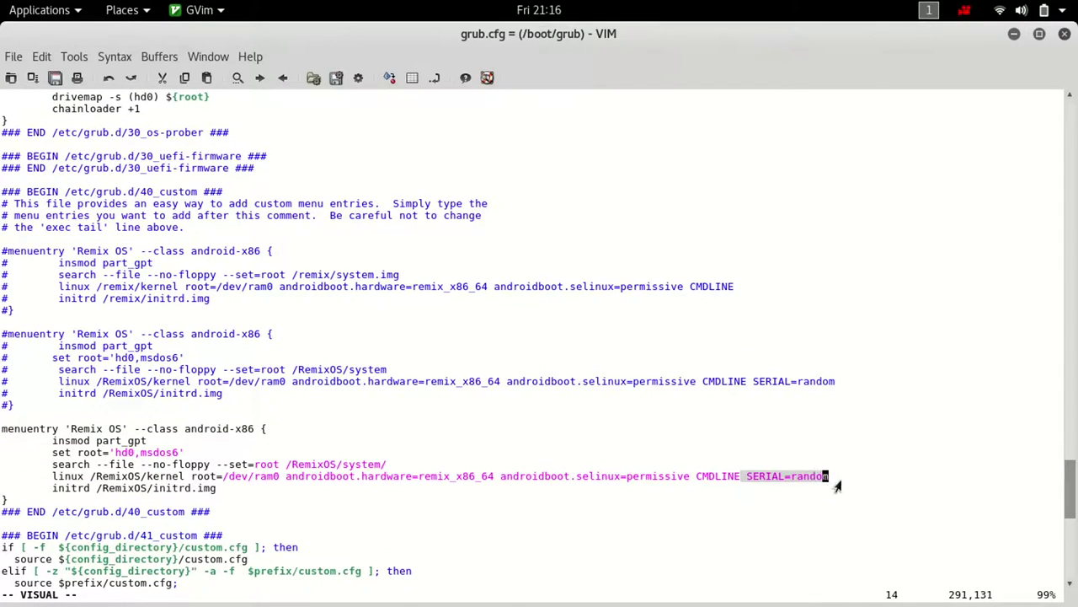
left_click_drag(178, 455, 56, 459)
left_click_drag(287, 466, 391, 465)
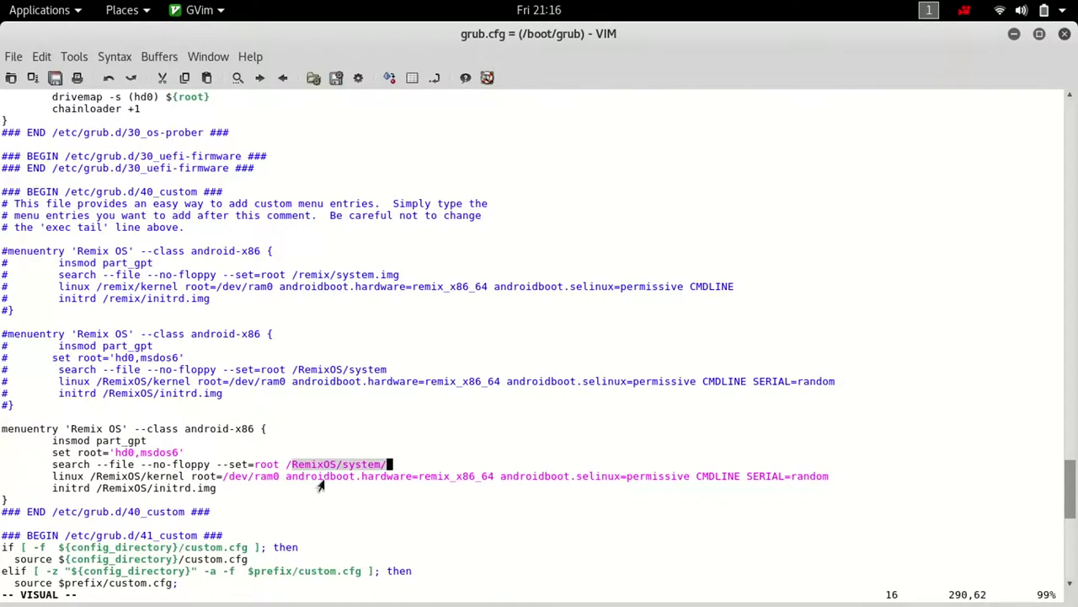
left_click_drag(311, 477, 253, 479)
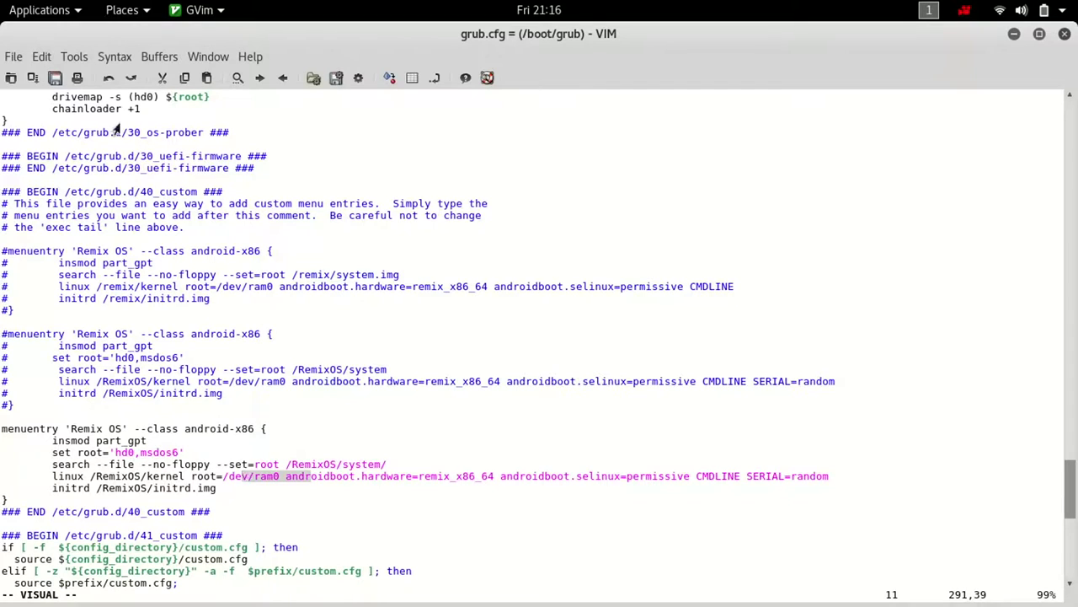
left_click(55, 77)
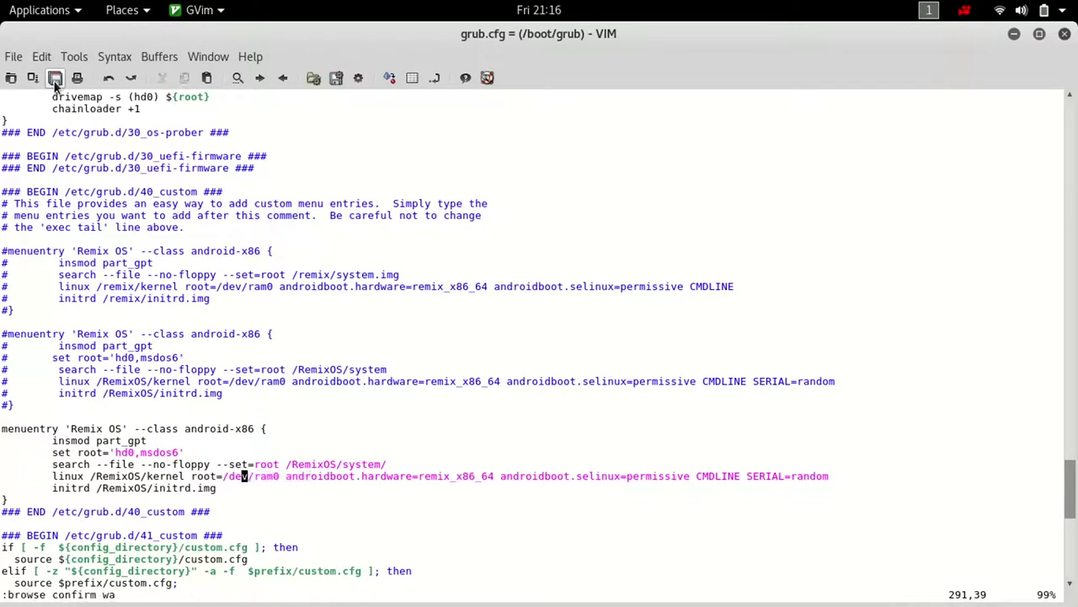
Close grub.cfg and reboot the computer from the root terminal
left_click(1065, 34)
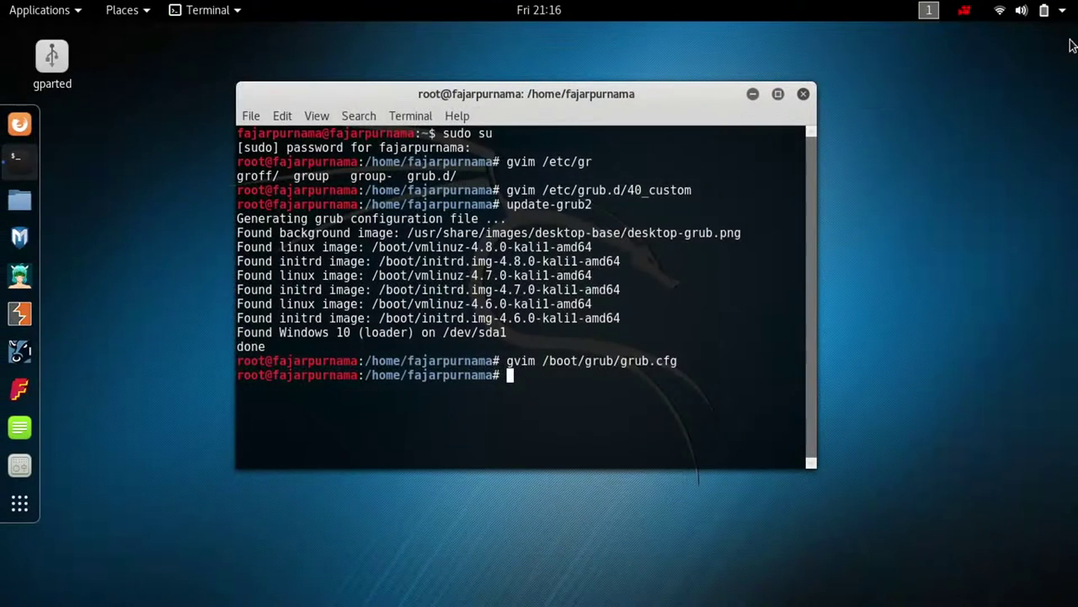
type("reboot")
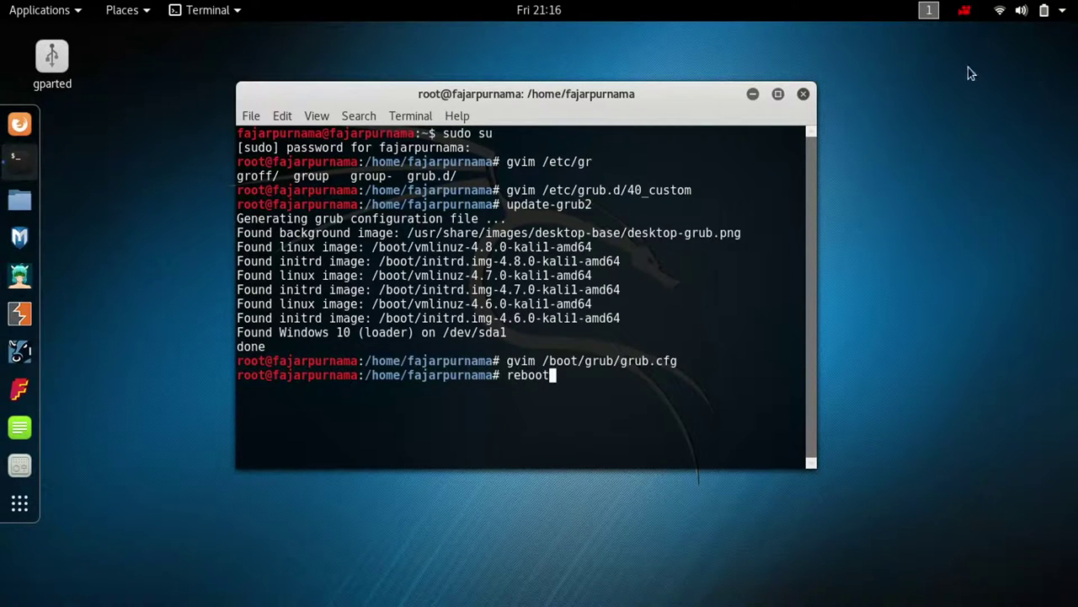
left_click(965, 10)
left_click(950, 57)
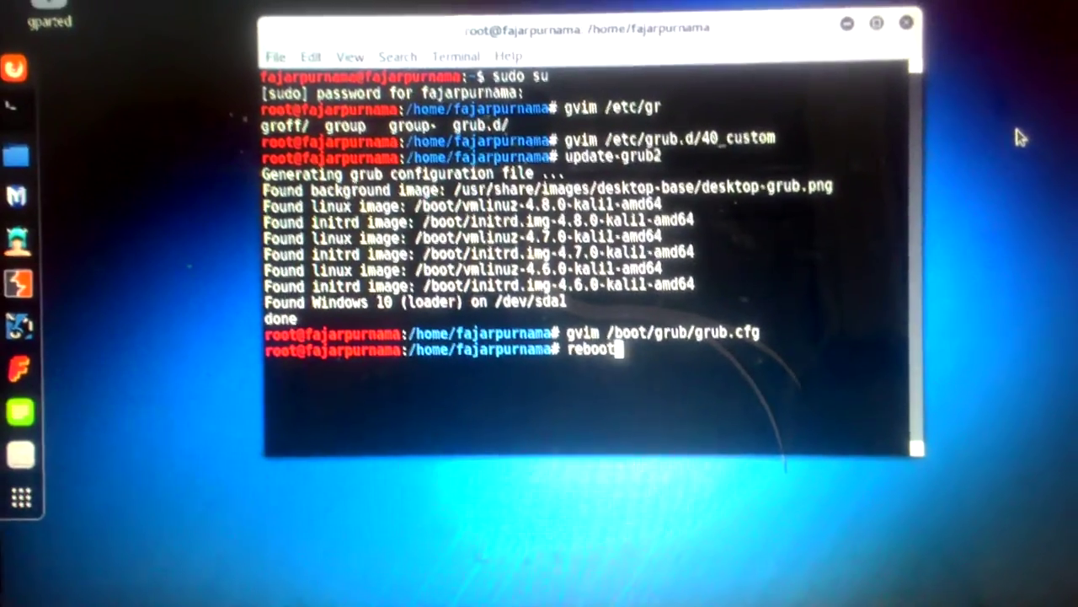
key("Return")
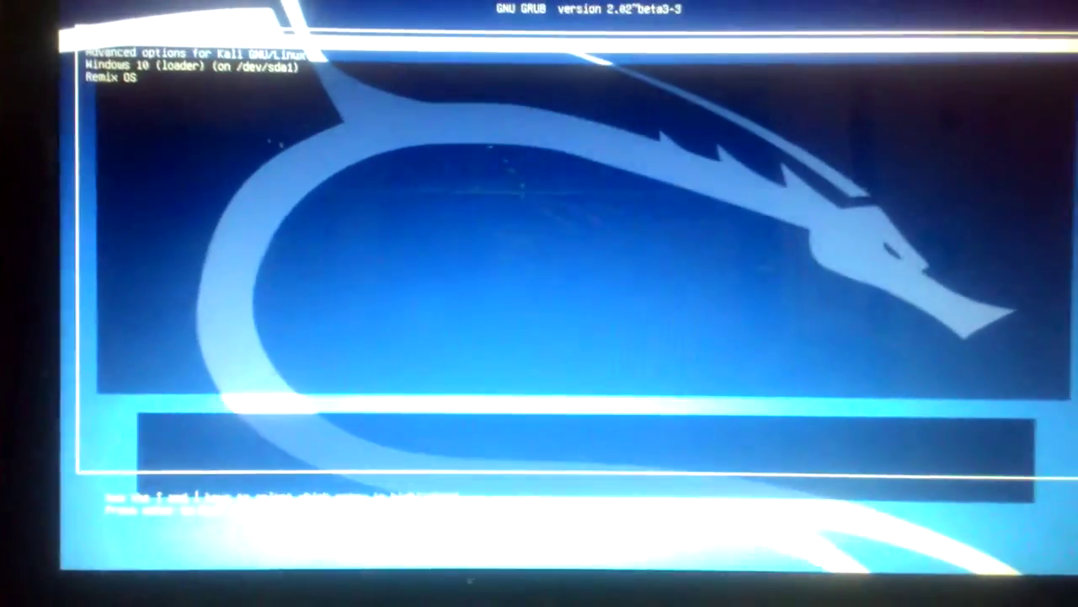
In the GRUB menu, view the Remix OS entry's boot commands, then exit
key("Down")
key("Down")
key("Down")
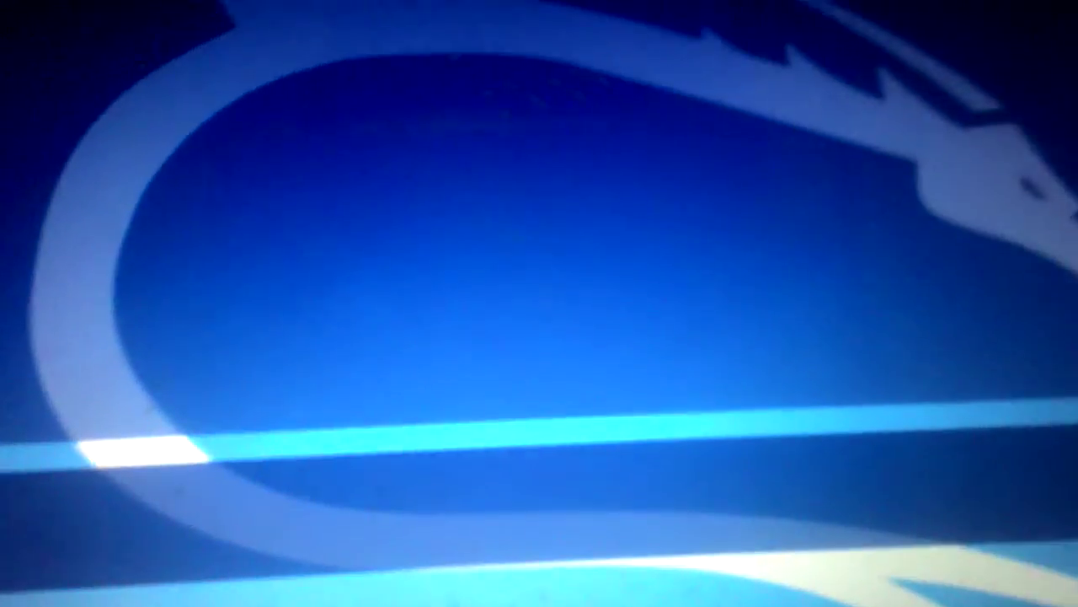
key("e")
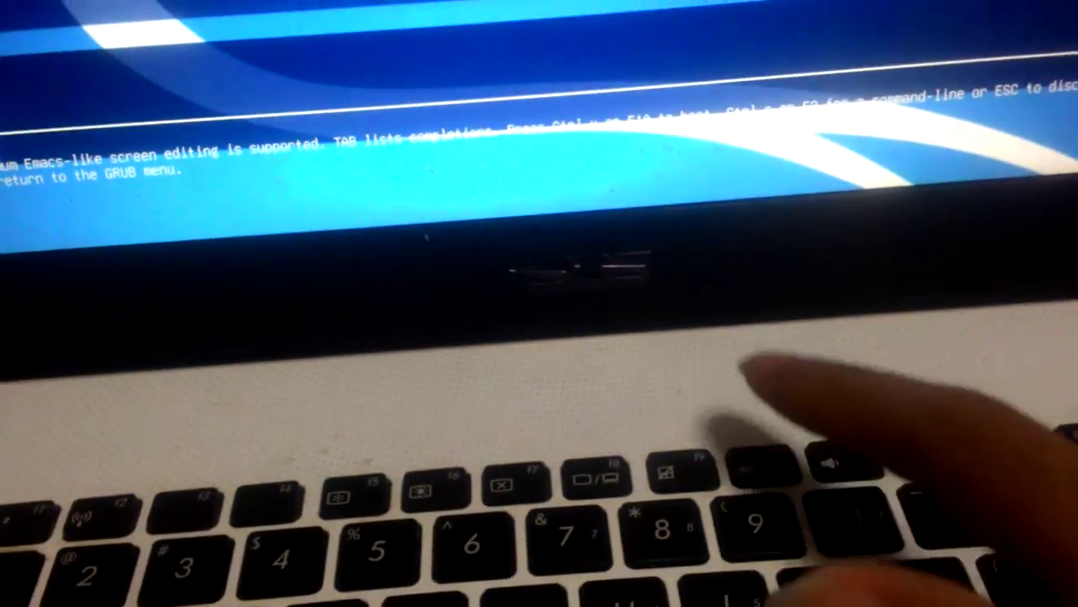
key("F10")
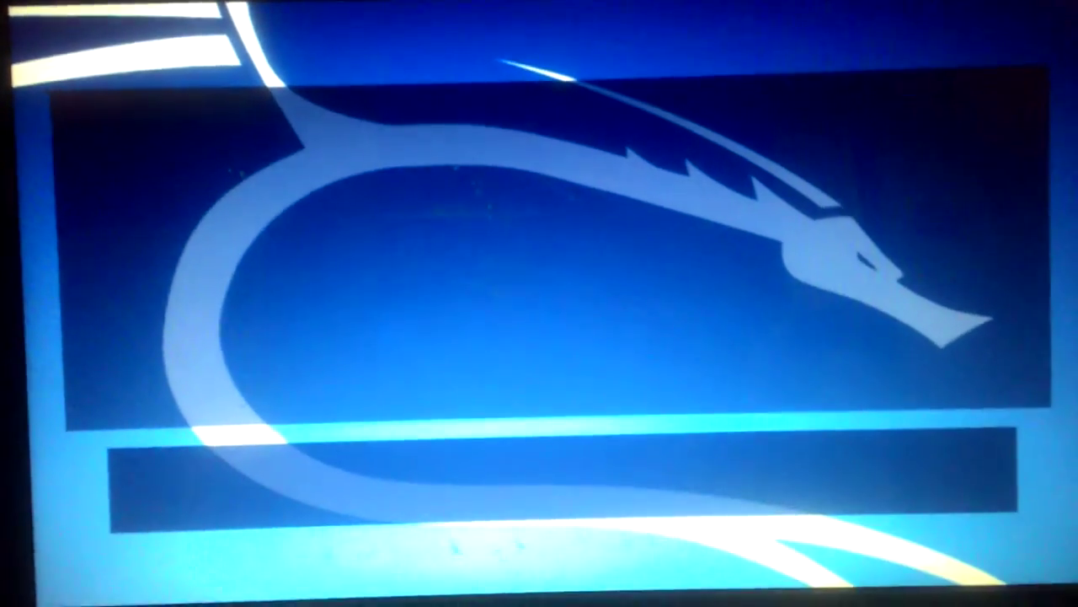